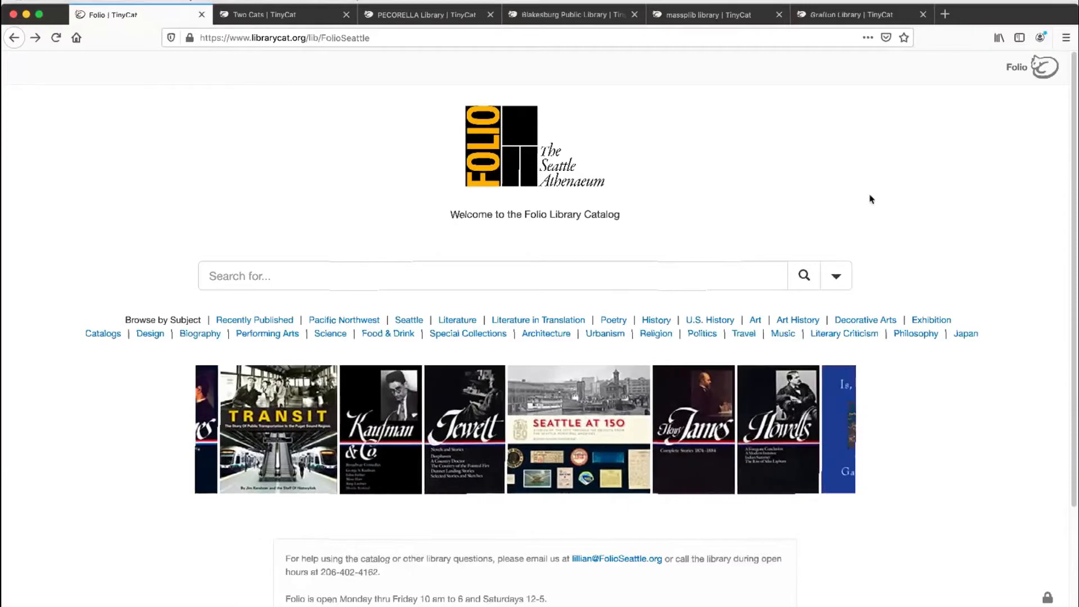
Step: Review the Folio catalog home page at full size and in a narrow browser window, and restore the window to full size
scroll(869, 199, down, 4)
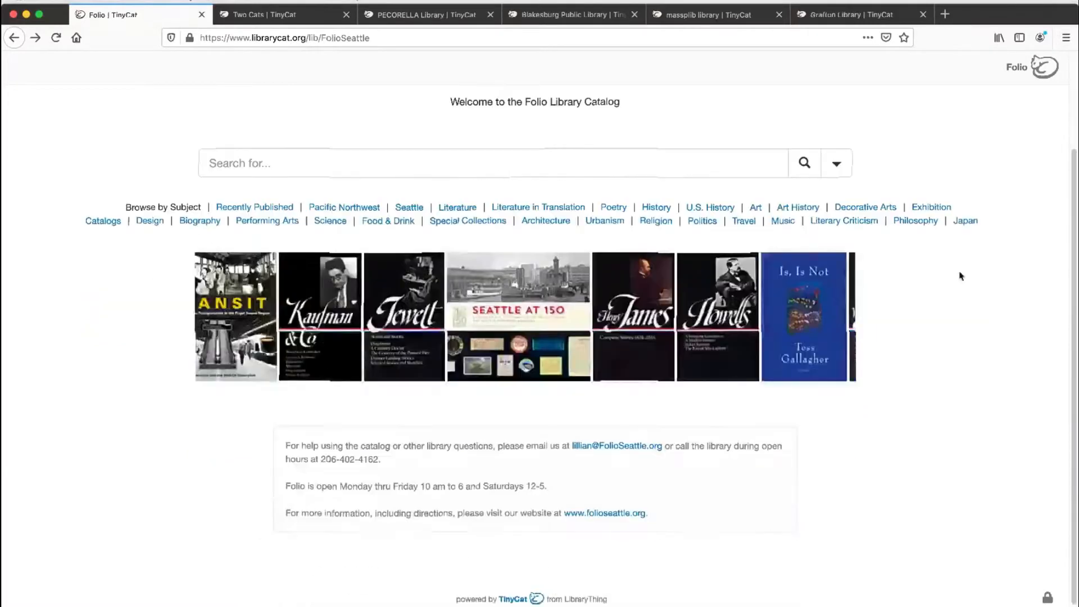
scroll(959, 275, up, 4)
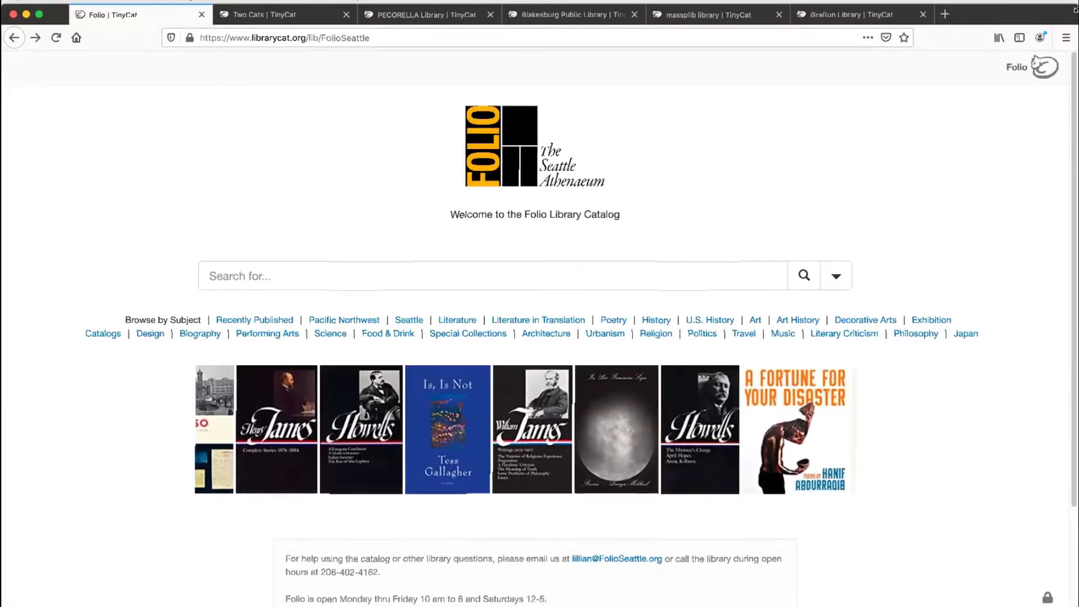
drag(1075, 9, 420, 260)
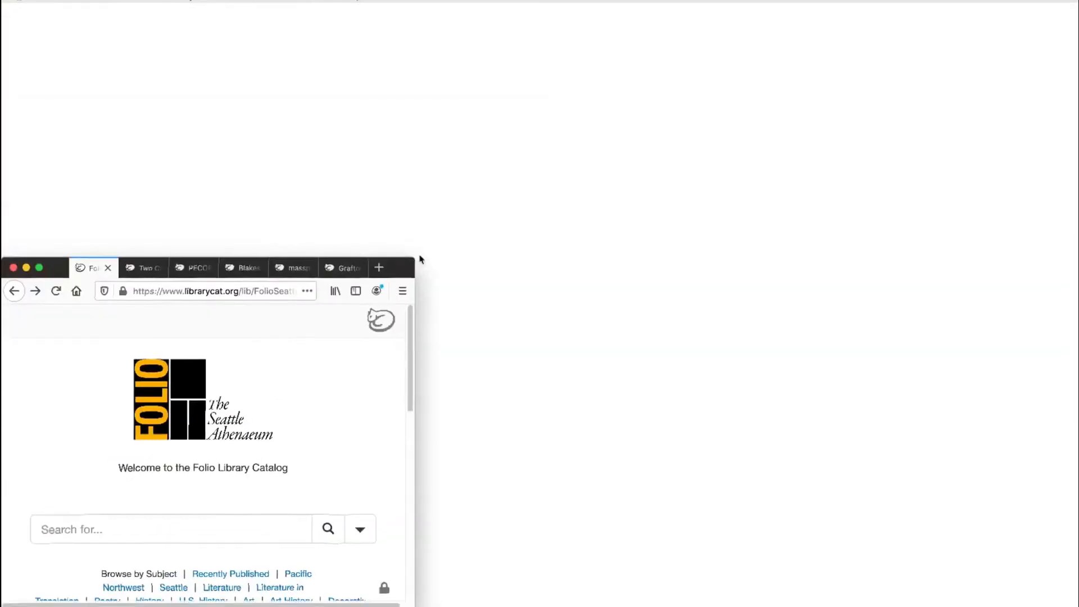
scroll(369, 398, down, 5)
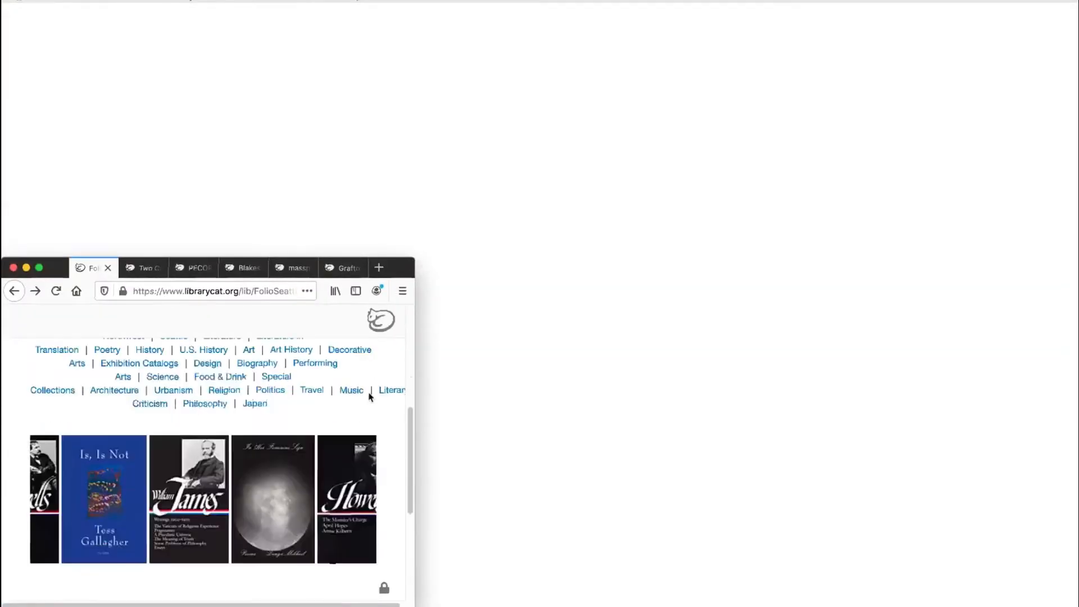
scroll(369, 398, down, 3)
scroll(368, 398, up, 10)
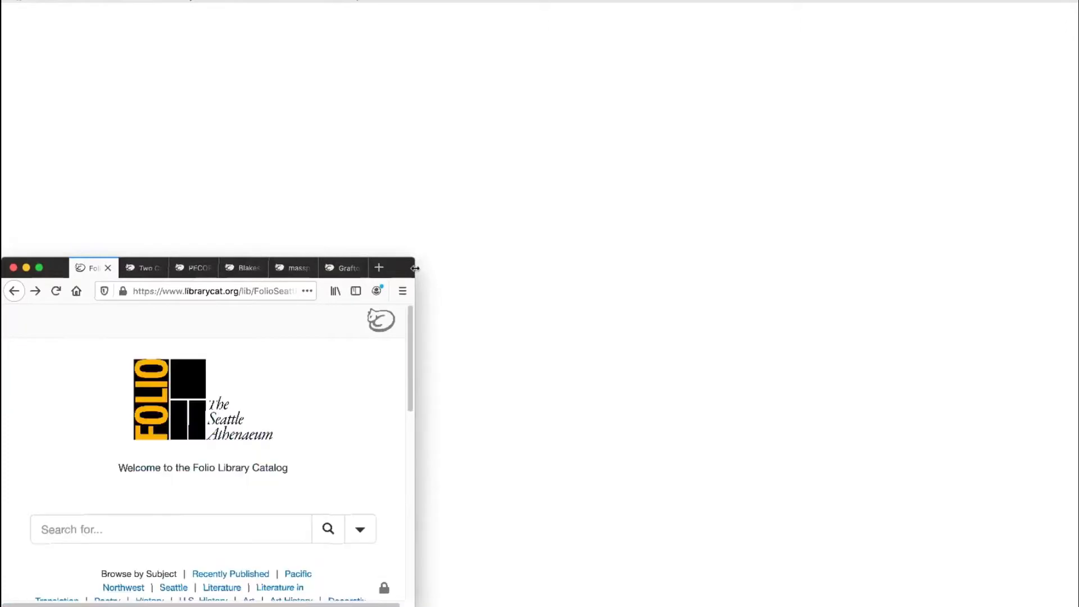
drag(414, 257, 1076, 4)
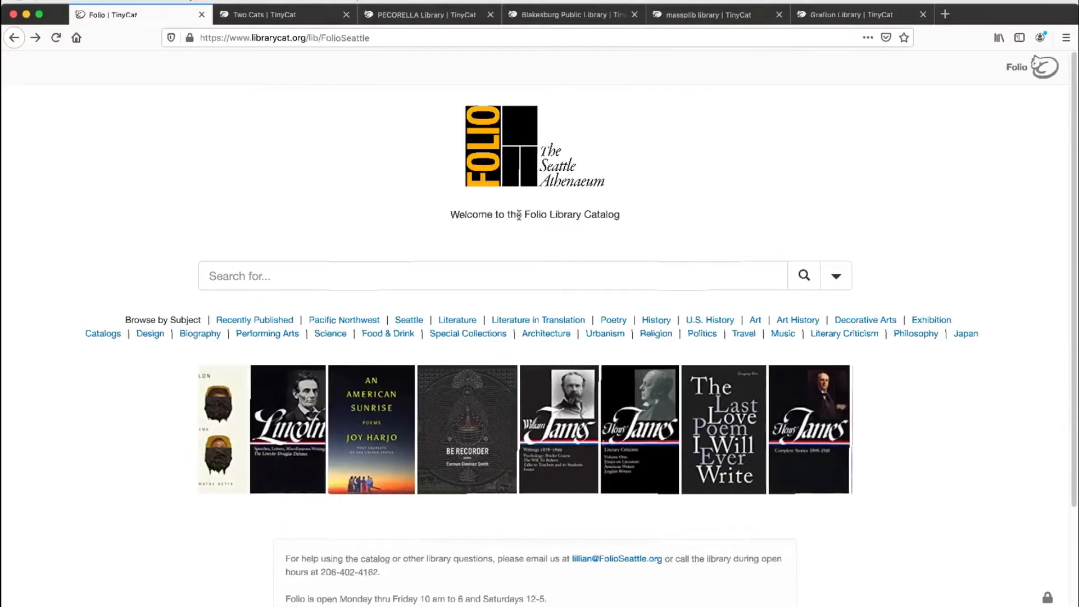
Step: Examine the Folio home page's search box, advanced search option, subject links, cover carousel and library contact information
click(531, 274)
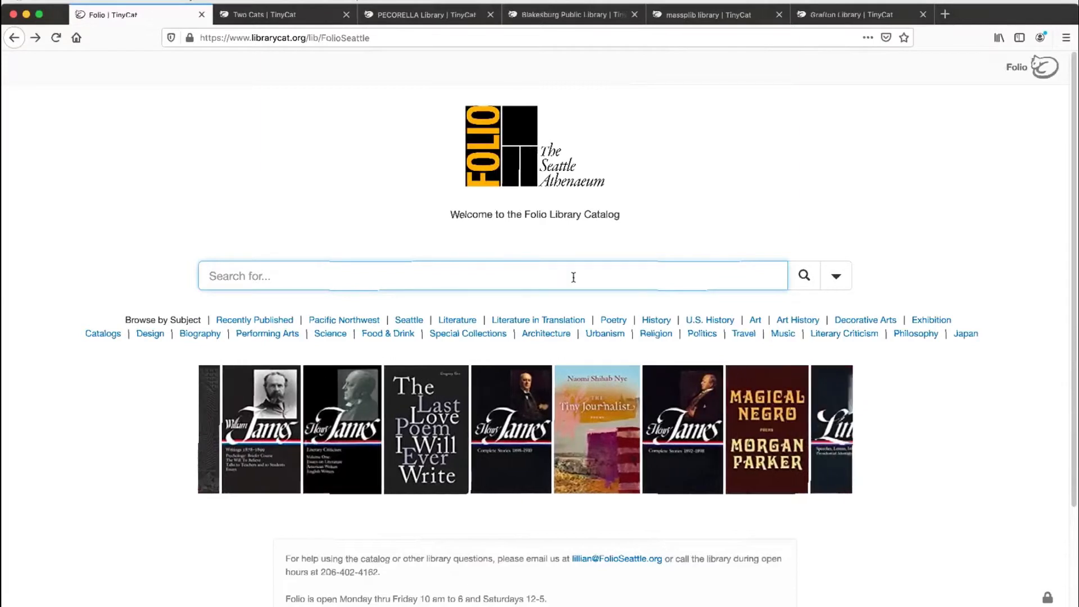
click(841, 279)
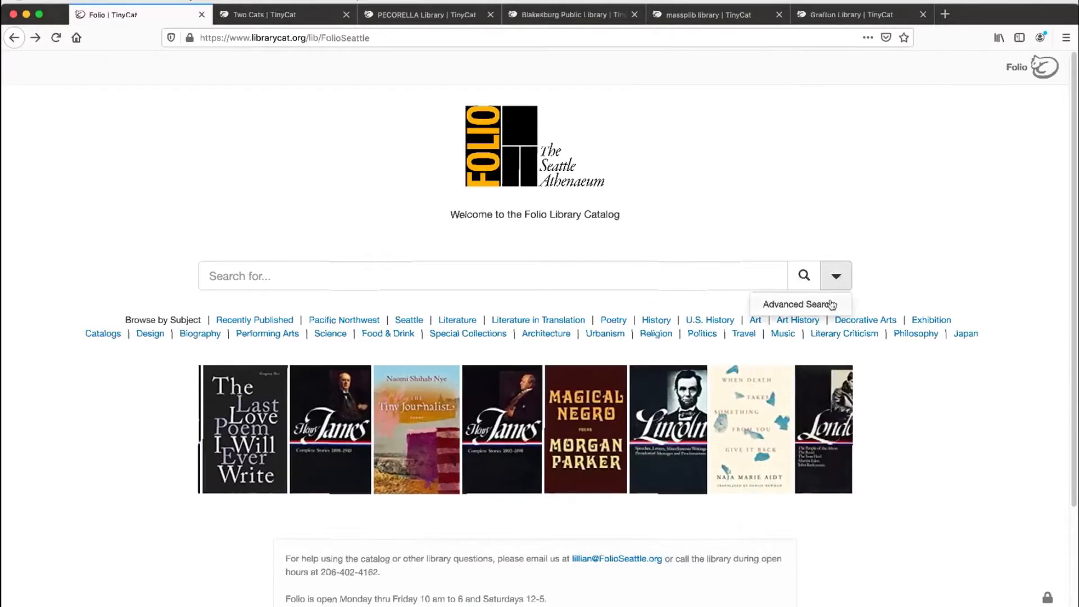
click(779, 222)
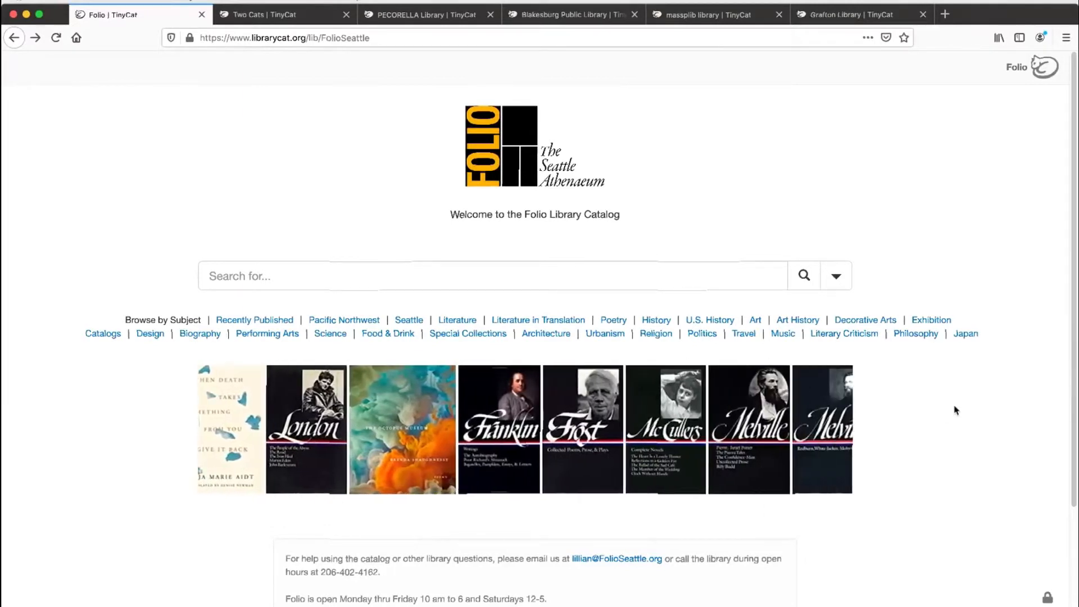
scroll(953, 388, down, 3)
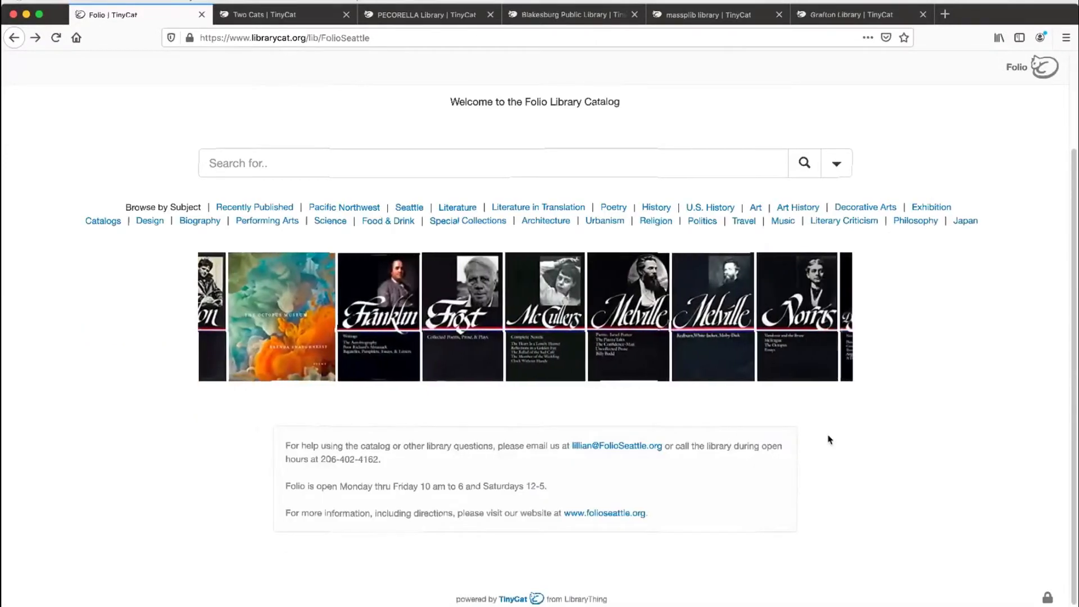
scroll(829, 440, up, 3)
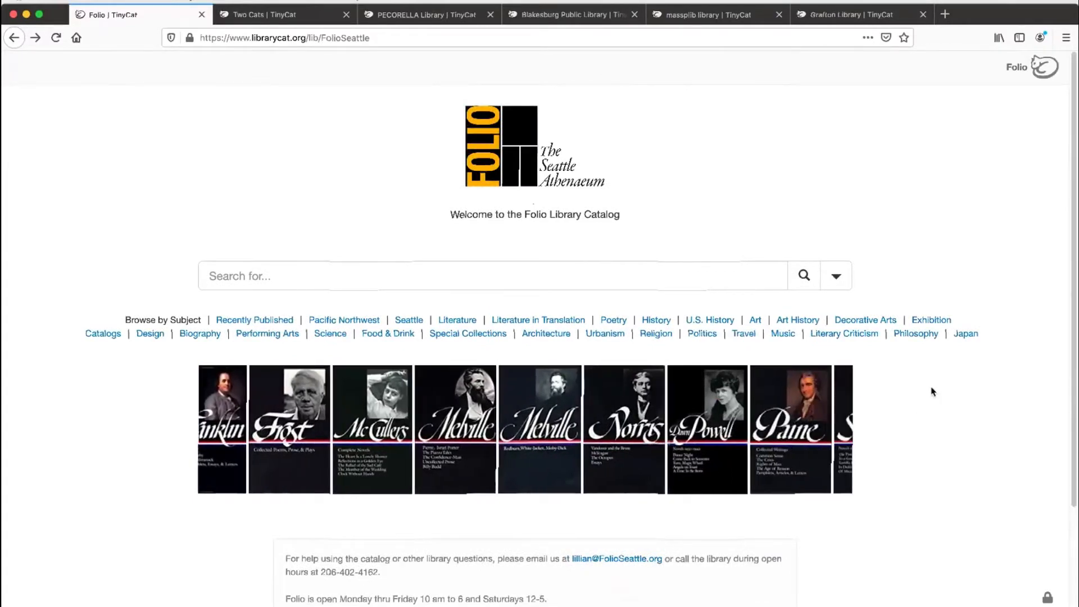
scroll(931, 392, down, 2)
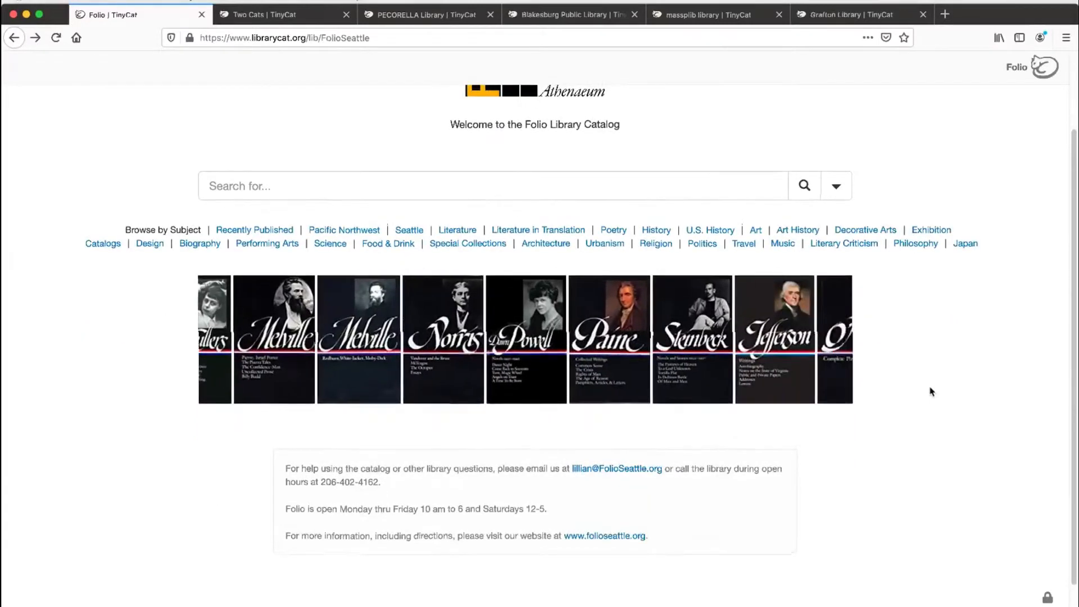
scroll(576, 256, up, 2)
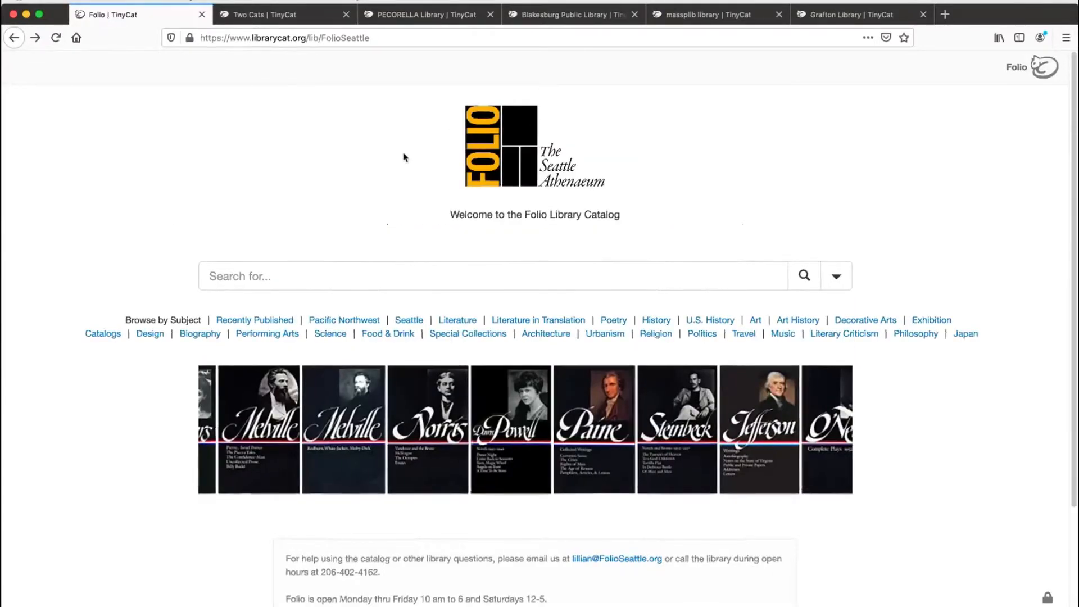
Step: Switch to the Two Cats catalog and search it for "science"
click(269, 17)
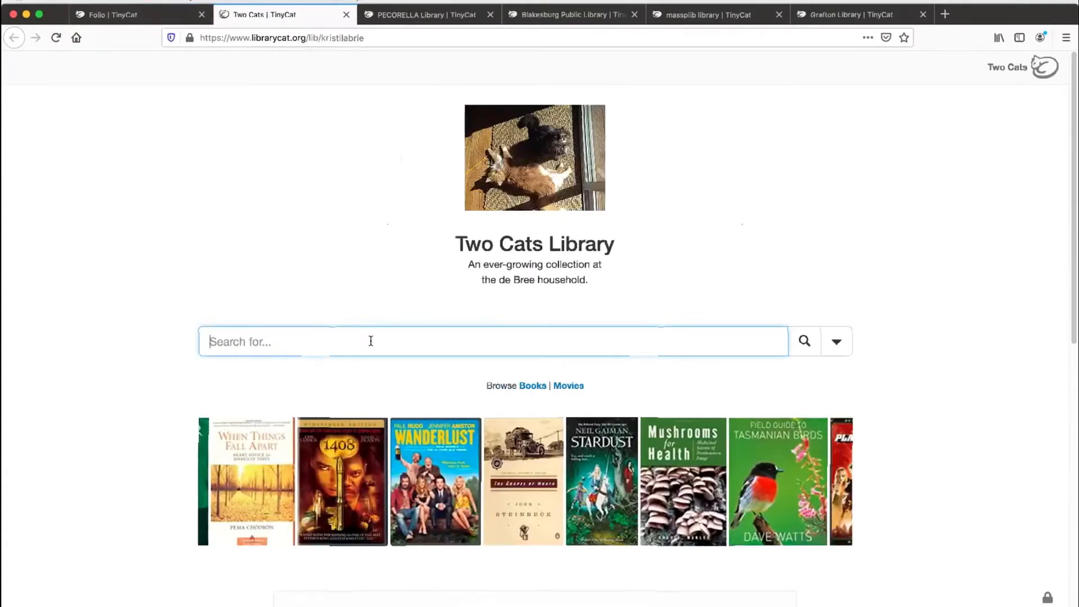
text(science)
key(Return)
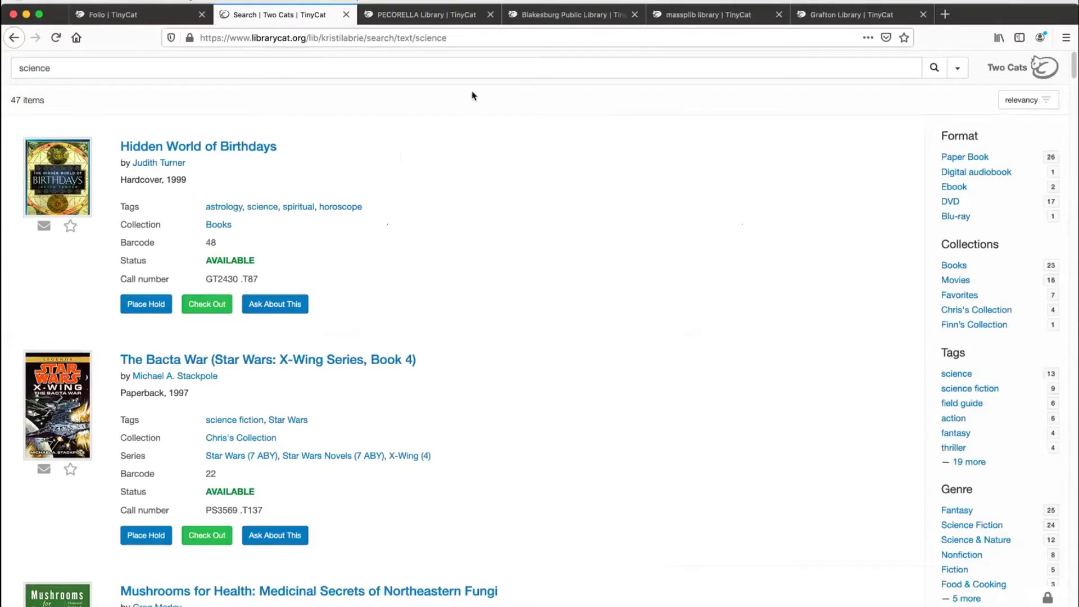
Step: Sort the science search results by popularity and look through the listed items
click(1048, 110)
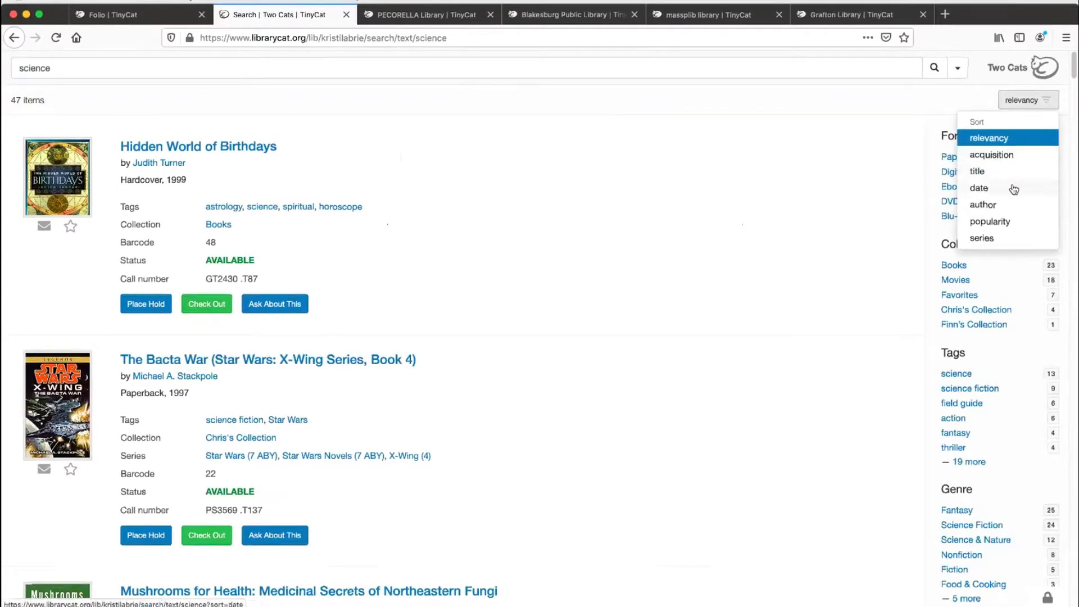
click(1010, 222)
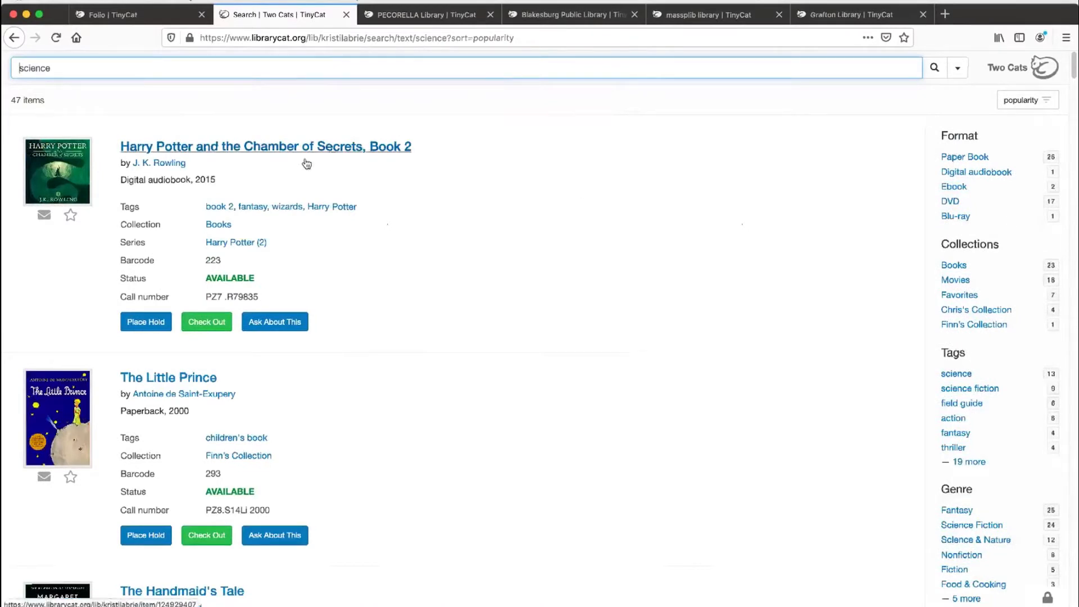
scroll(371, 371, down, 3)
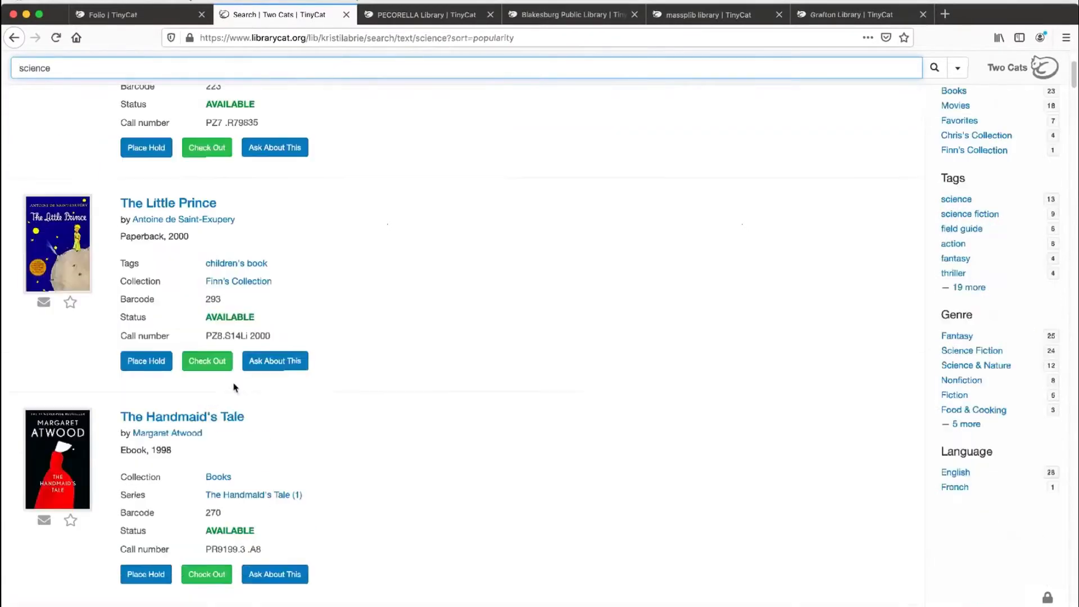
scroll(395, 374, down, 5)
scroll(395, 376, up, 8)
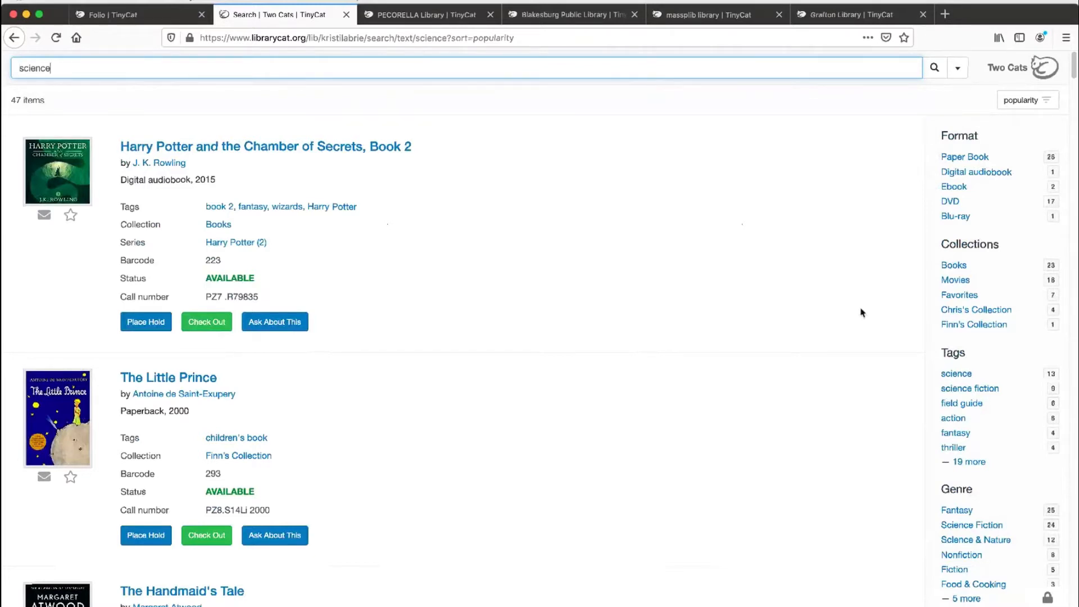
Step: Refine the science results to the Fantasy genre and clear that filter again
scroll(863, 312, down, 3)
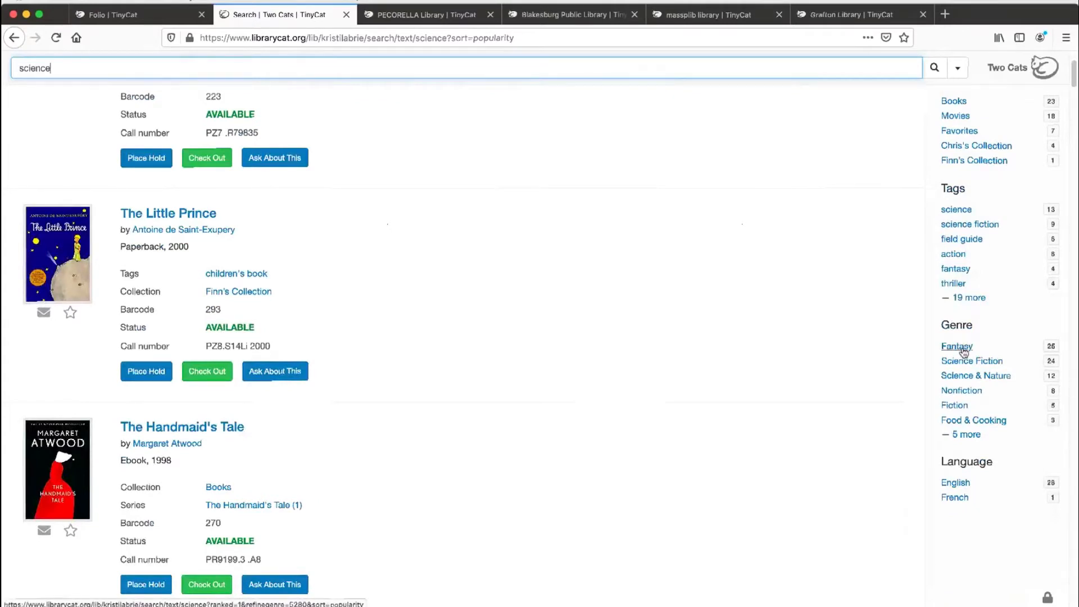
click(963, 348)
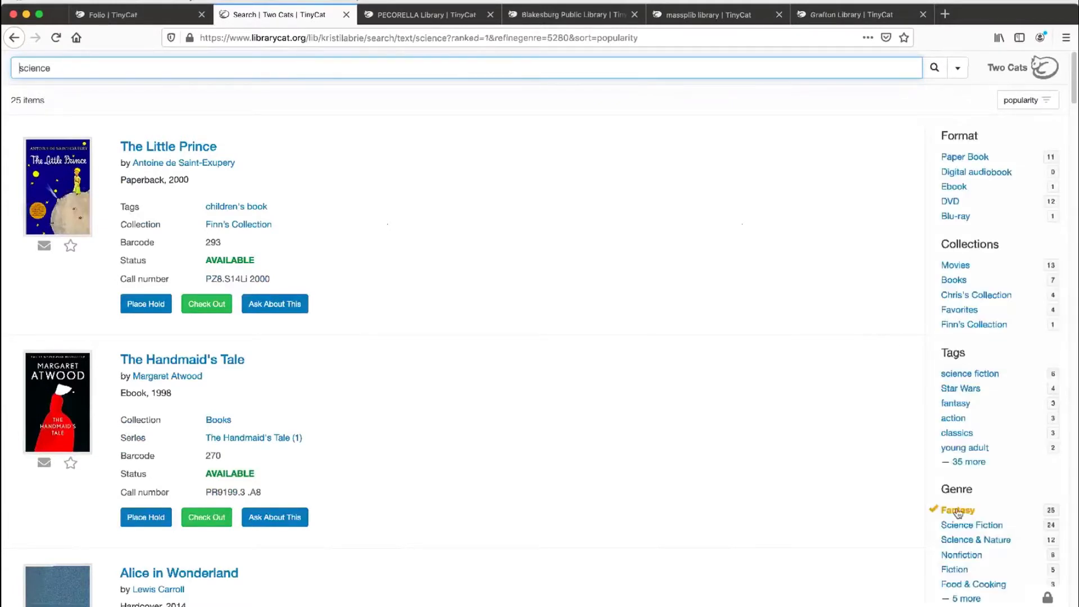
click(963, 512)
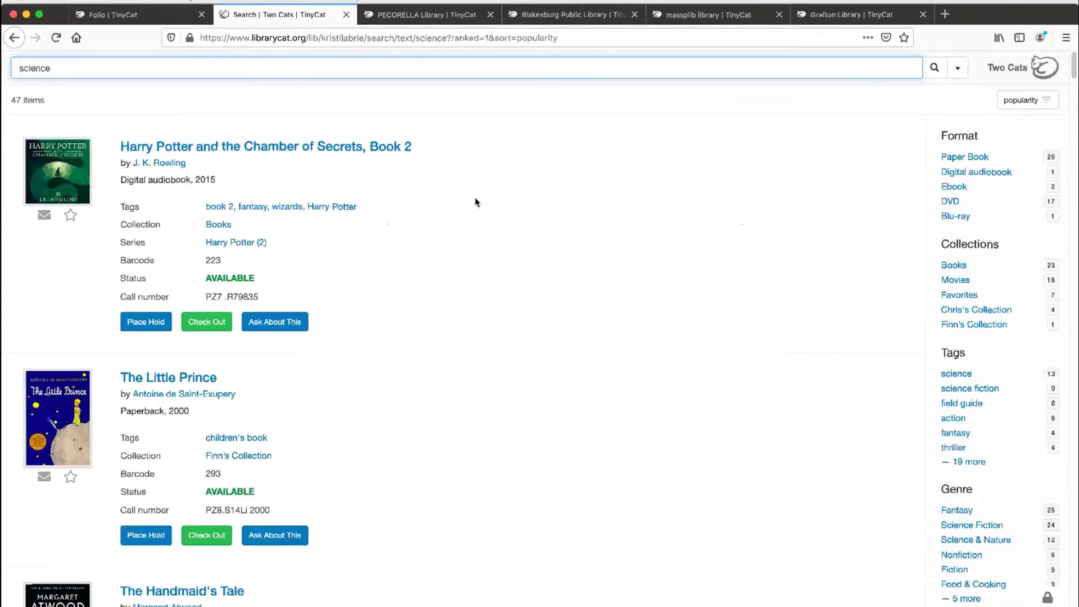
click(459, 201)
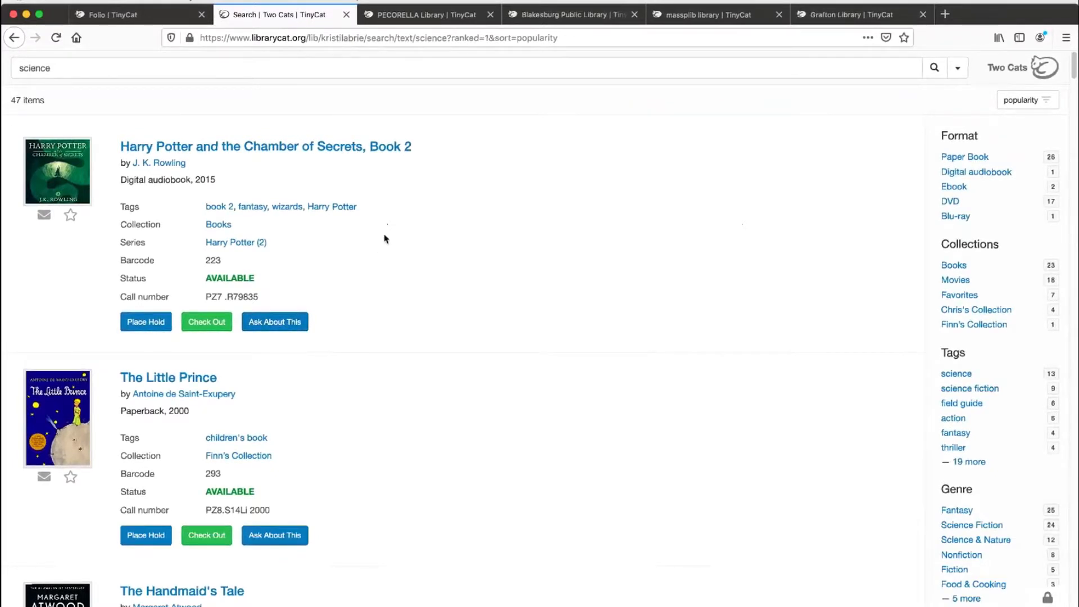
Step: Add Harry Potter and the Chamber of Secrets, The Little Prince and The Handmaid's Tale to the starred items list
click(70, 219)
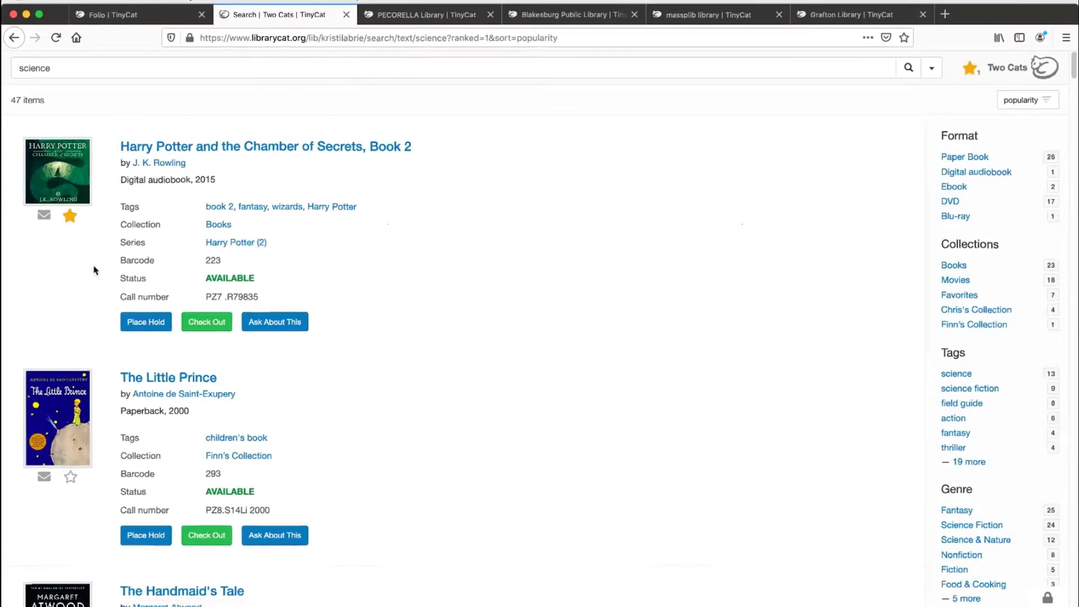
scroll(96, 270, down, 1)
scroll(95, 269, down, 2)
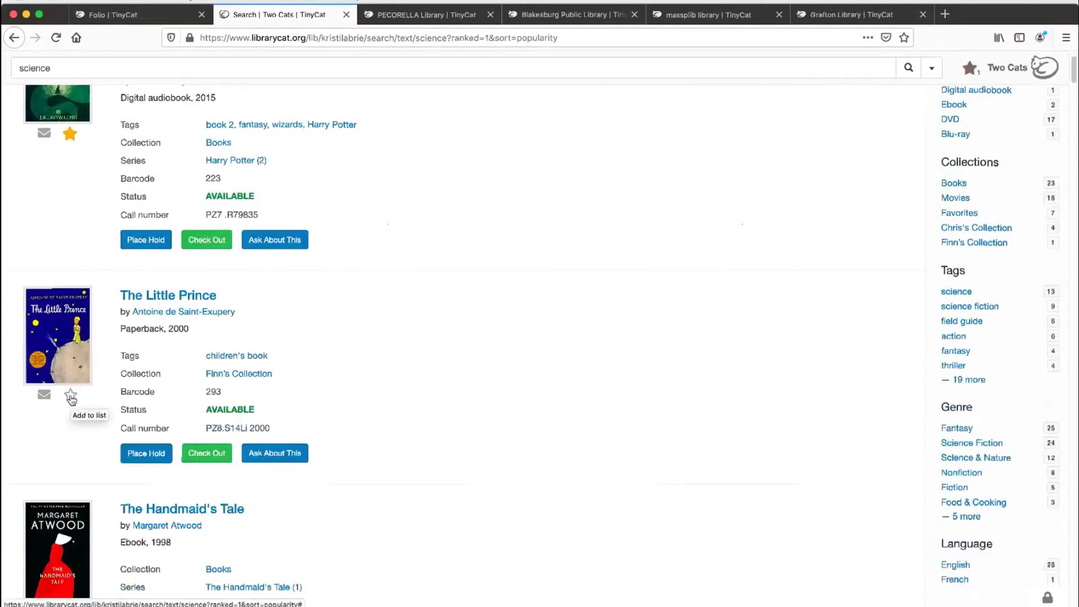
click(70, 398)
scroll(70, 398, down, 10)
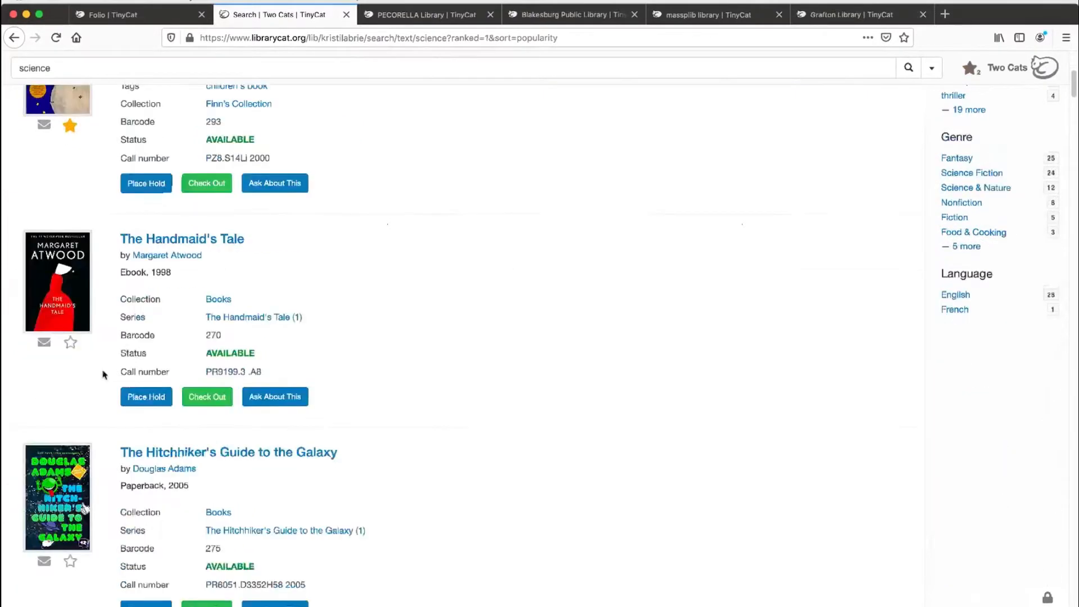
click(71, 337)
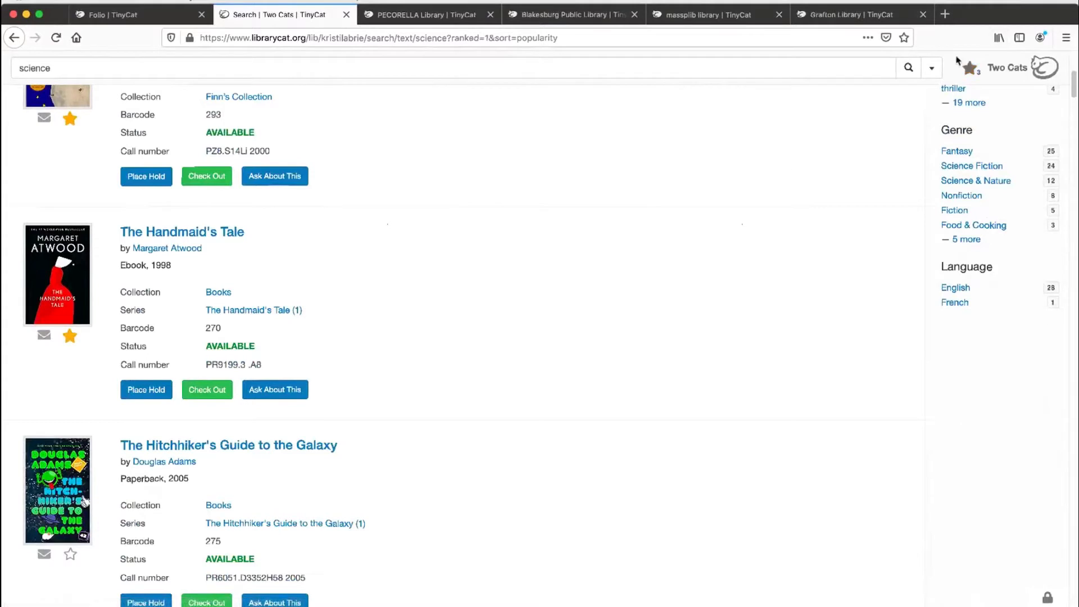
Step: Add The Hitchhiker's Guide to the Galaxy, Alice in Wonderland and Best Loved Classics Gulliver's Travels to the starred items list
scroll(315, 343, down, 5)
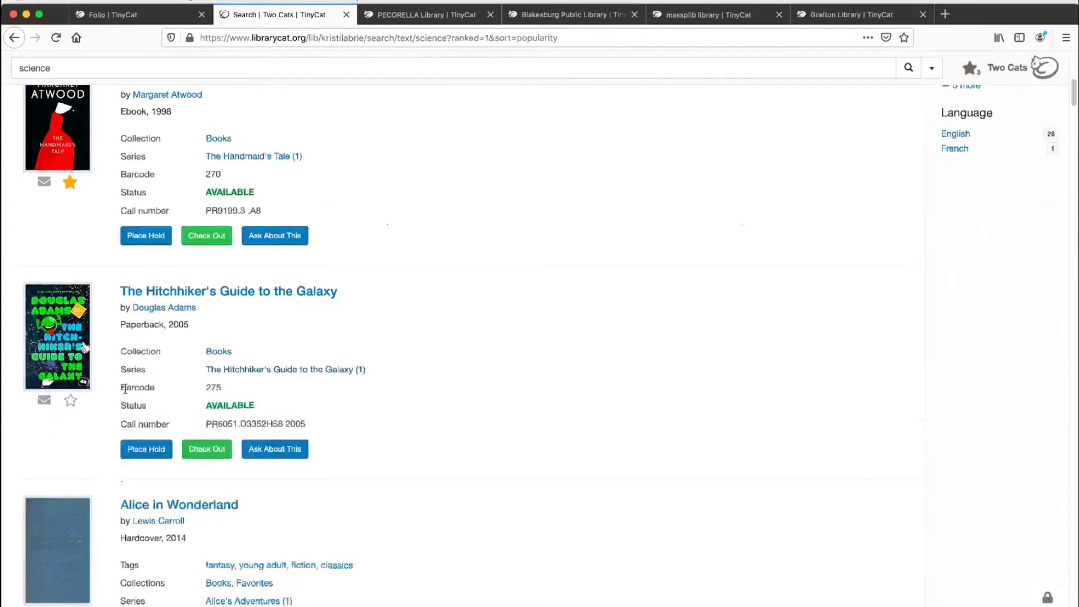
click(71, 403)
scroll(417, 320, down, 6)
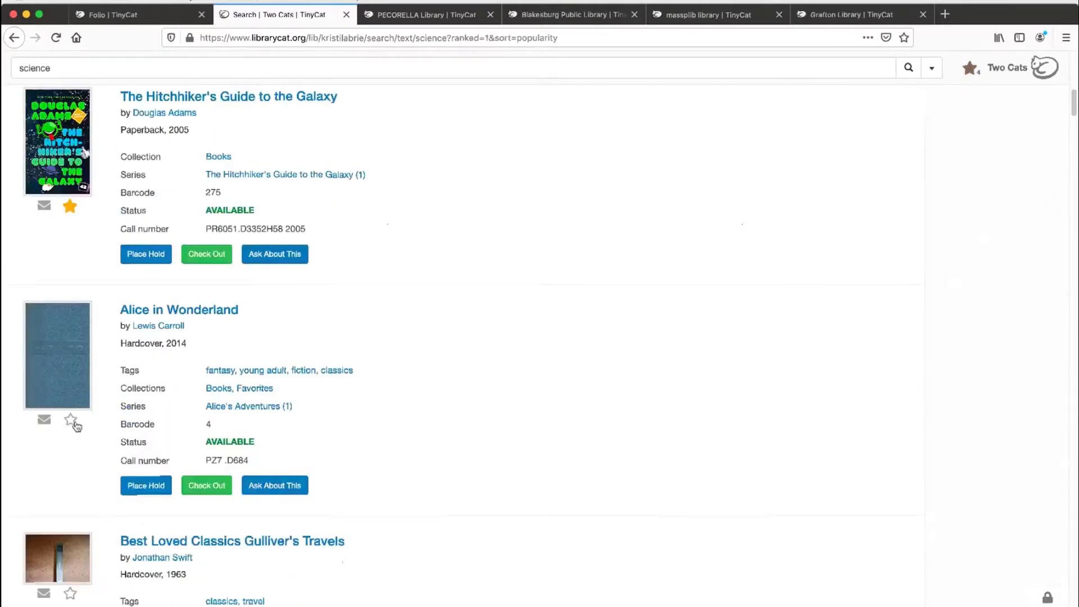
click(70, 420)
scroll(78, 428, down, 5)
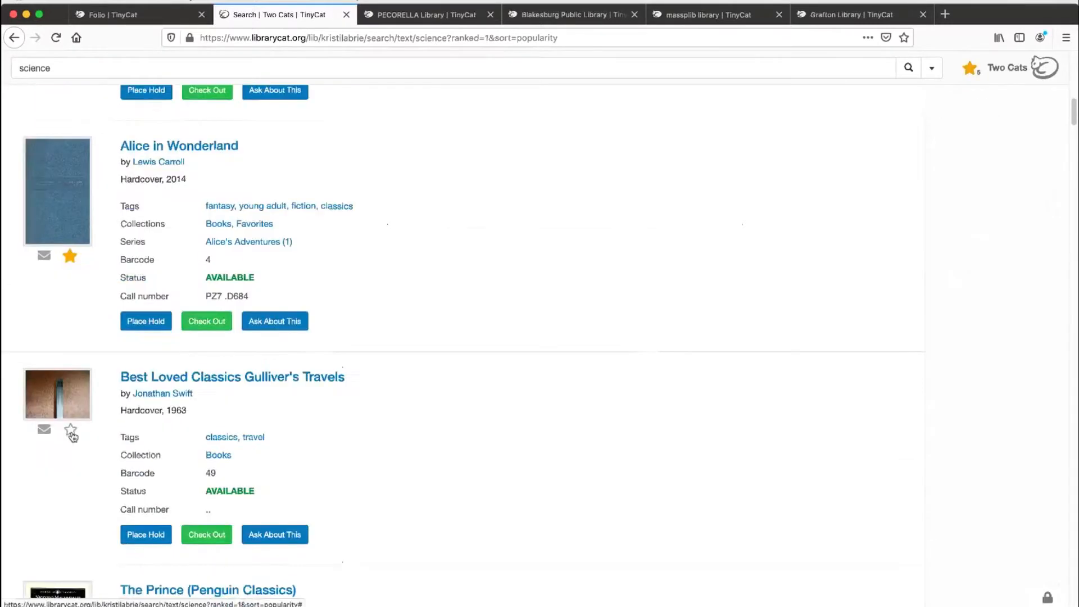
click(70, 431)
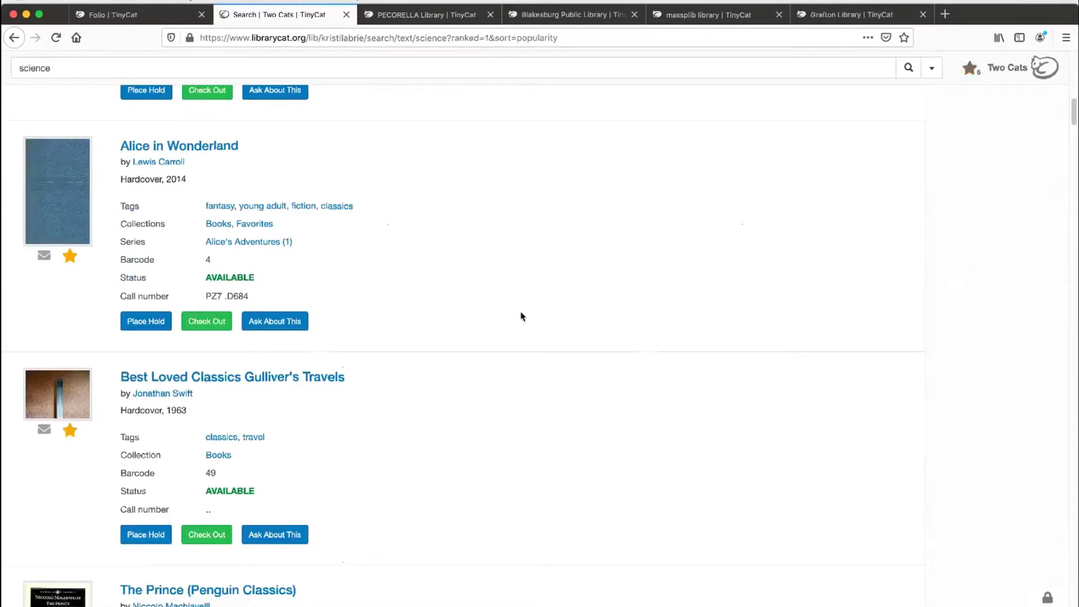
Step: Open the starred items list and share it by email, entering the recipient's email address
click(971, 69)
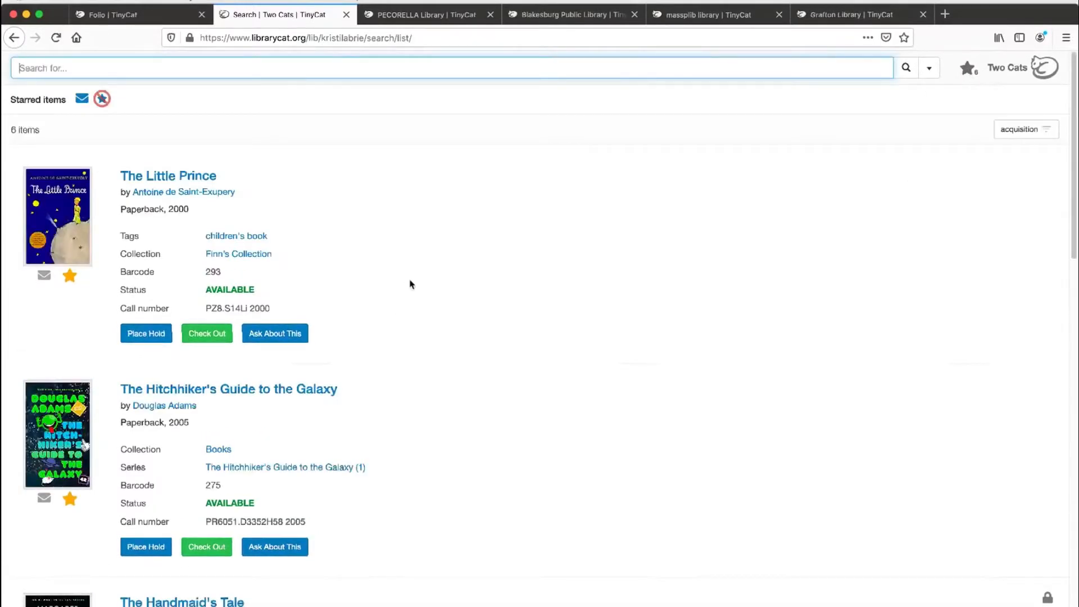
click(83, 100)
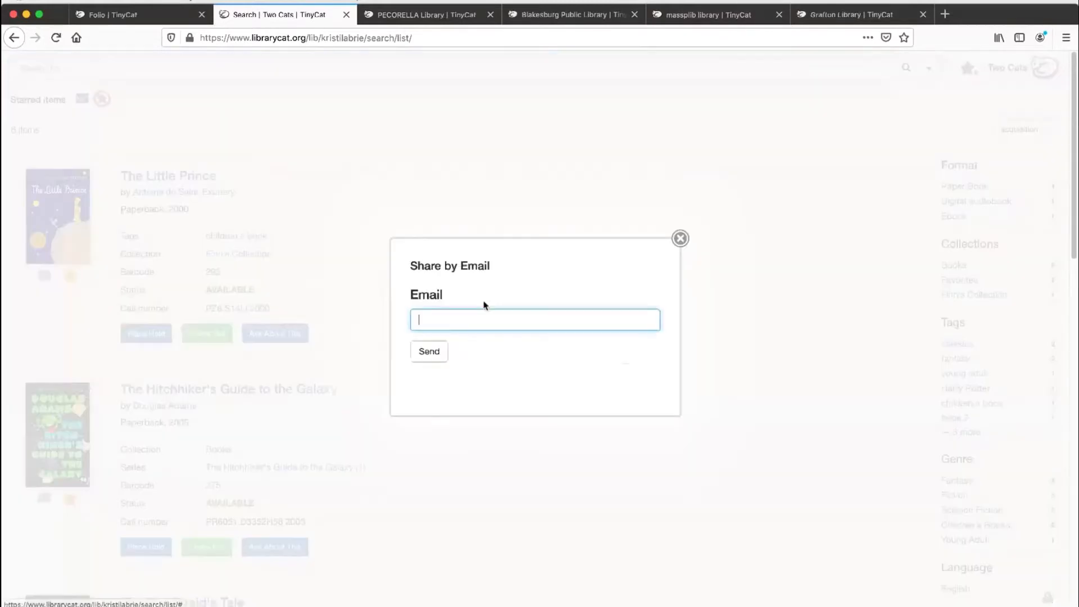
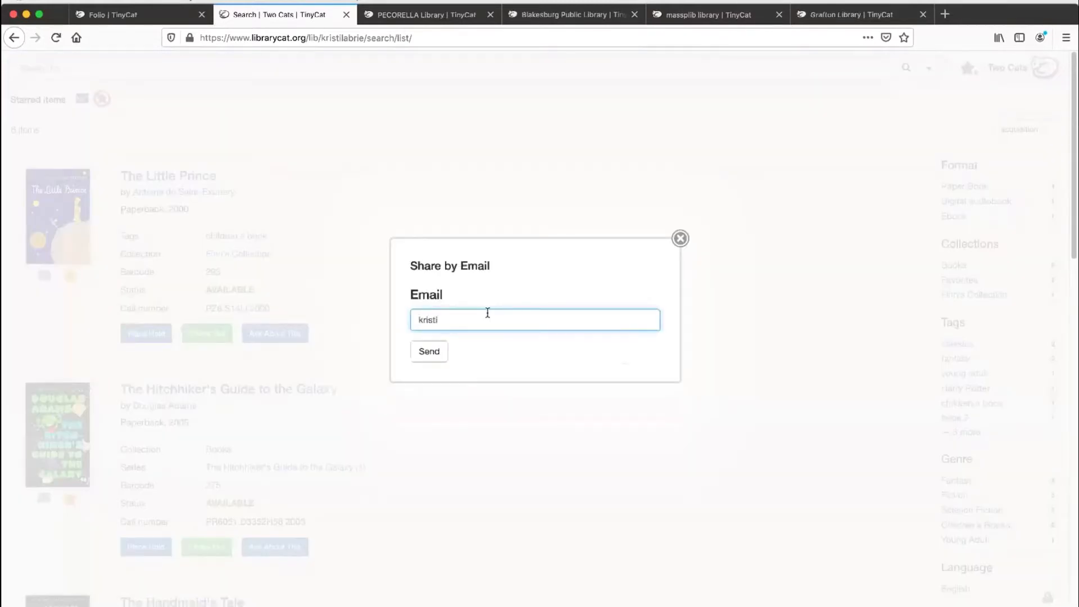
click(438, 354)
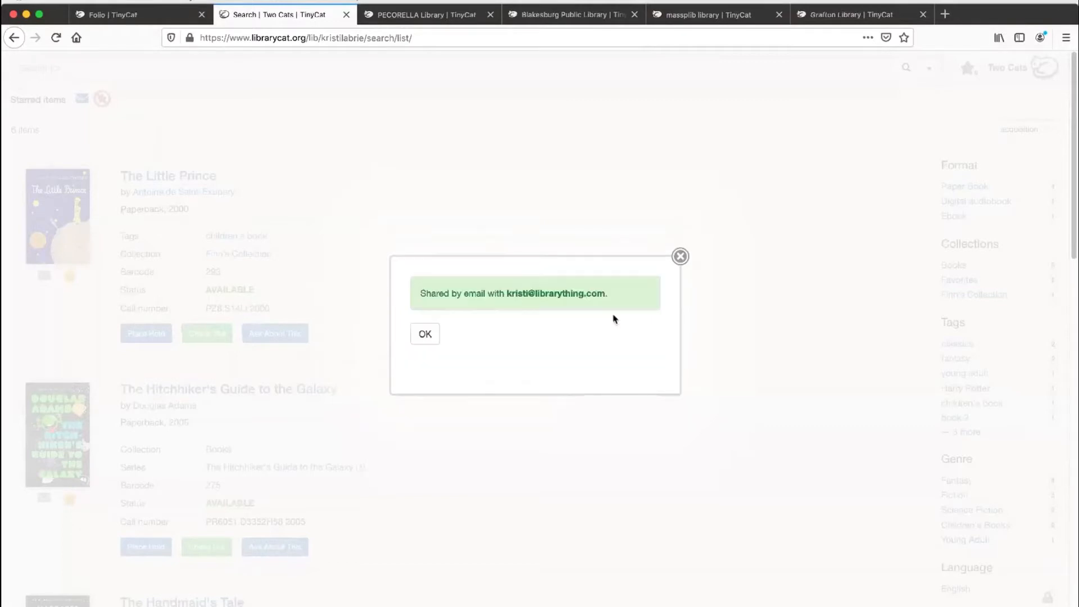
click(424, 335)
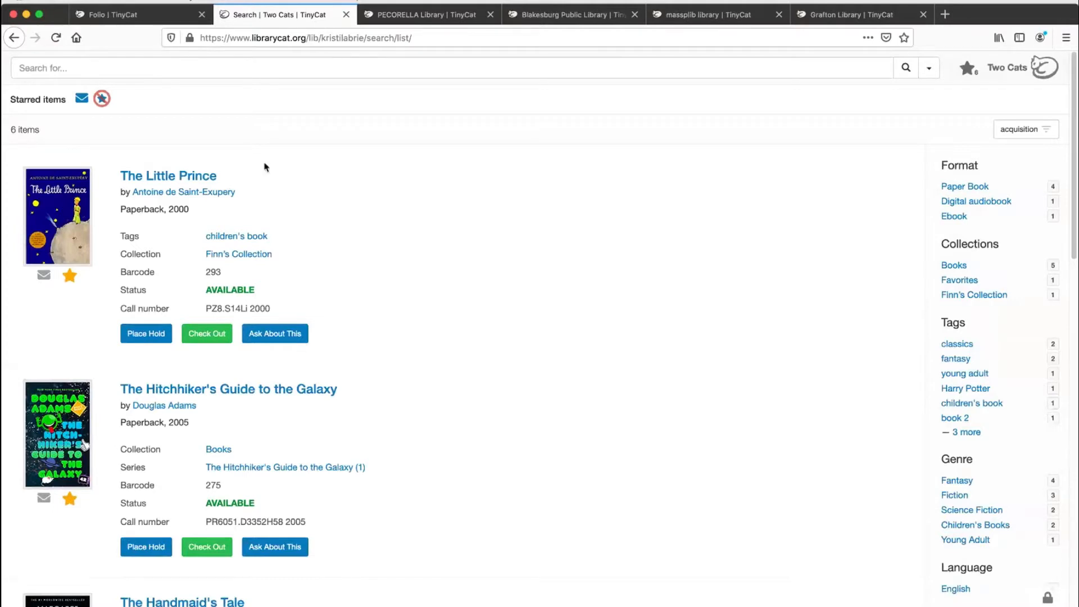
Step: Clear all starred items and search the catalog for "science"
click(102, 100)
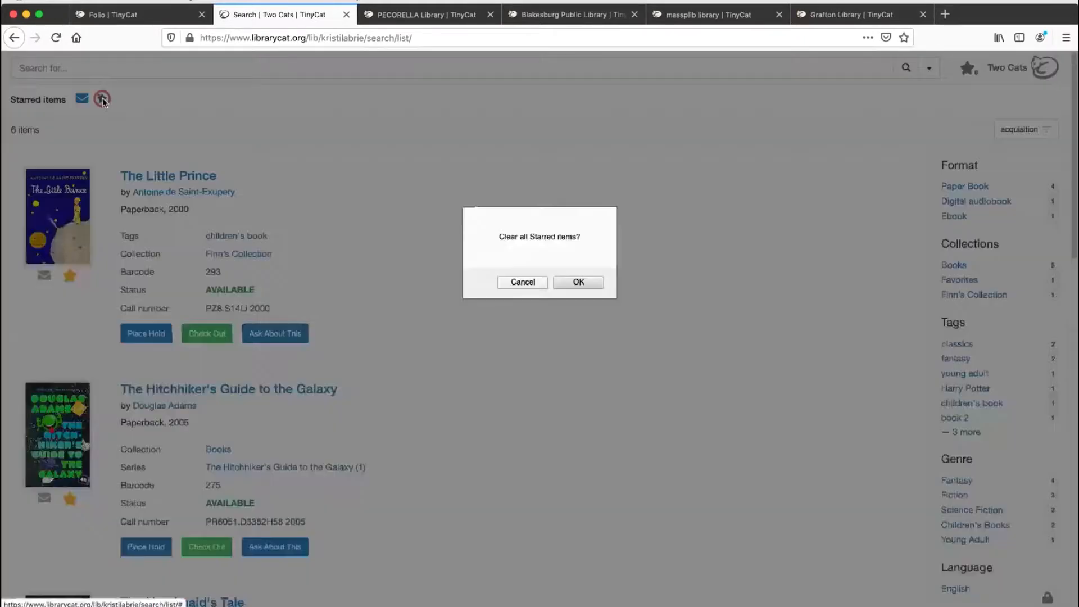
click(579, 283)
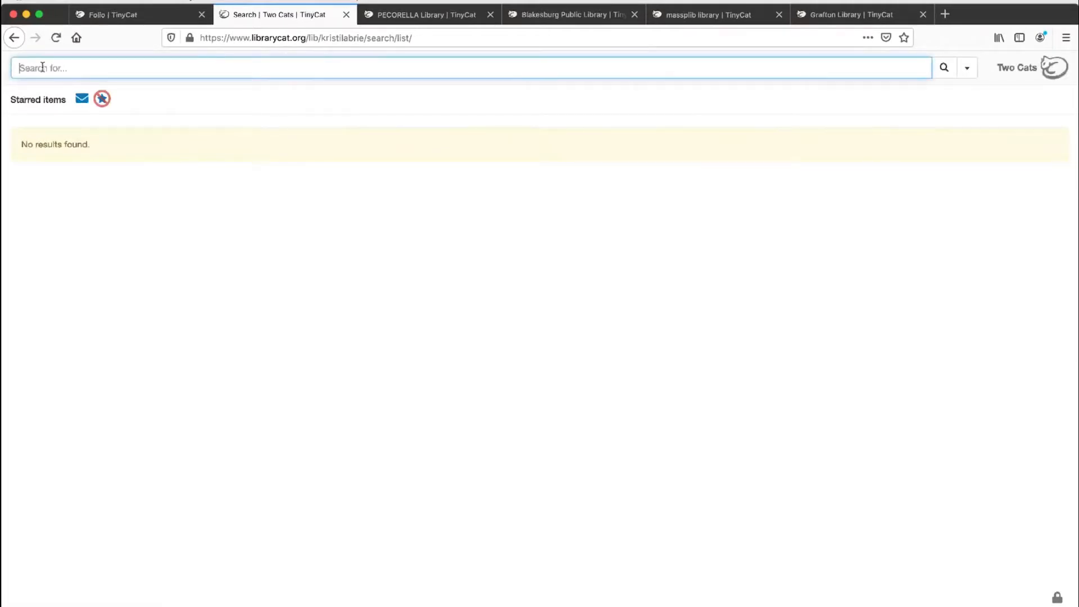
text(science)
key(Return)
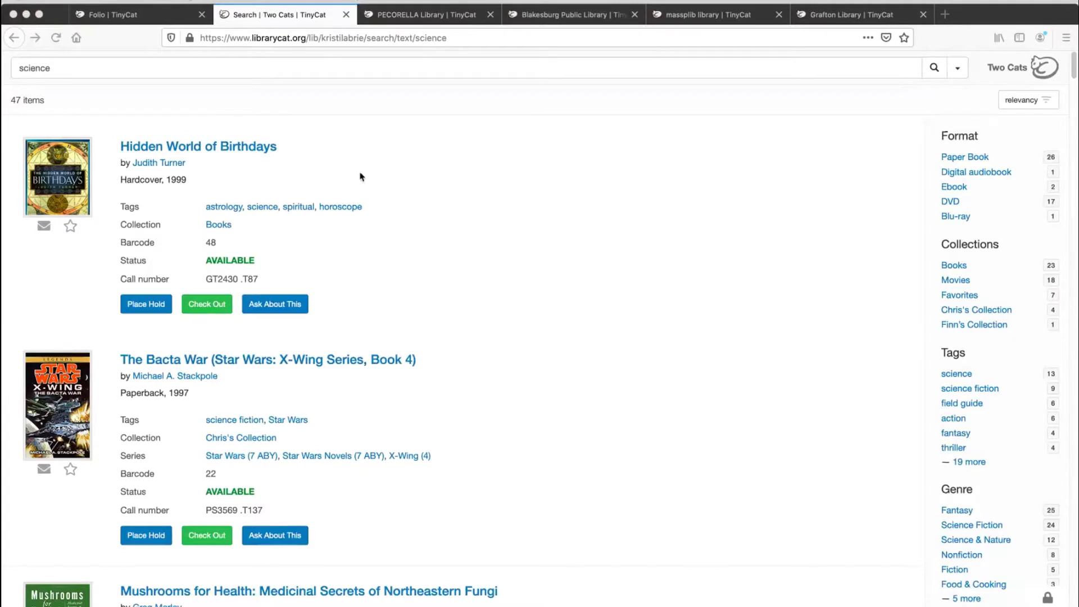
Step: Search the catalog for the reading level "740L" and return to the science results
click(510, 68)
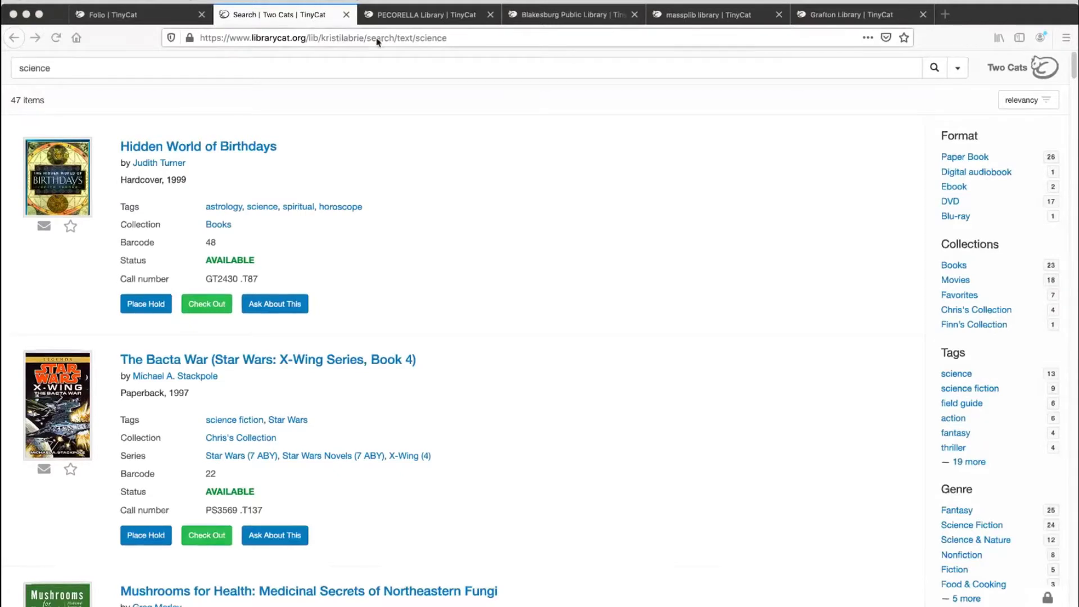
click(369, 63)
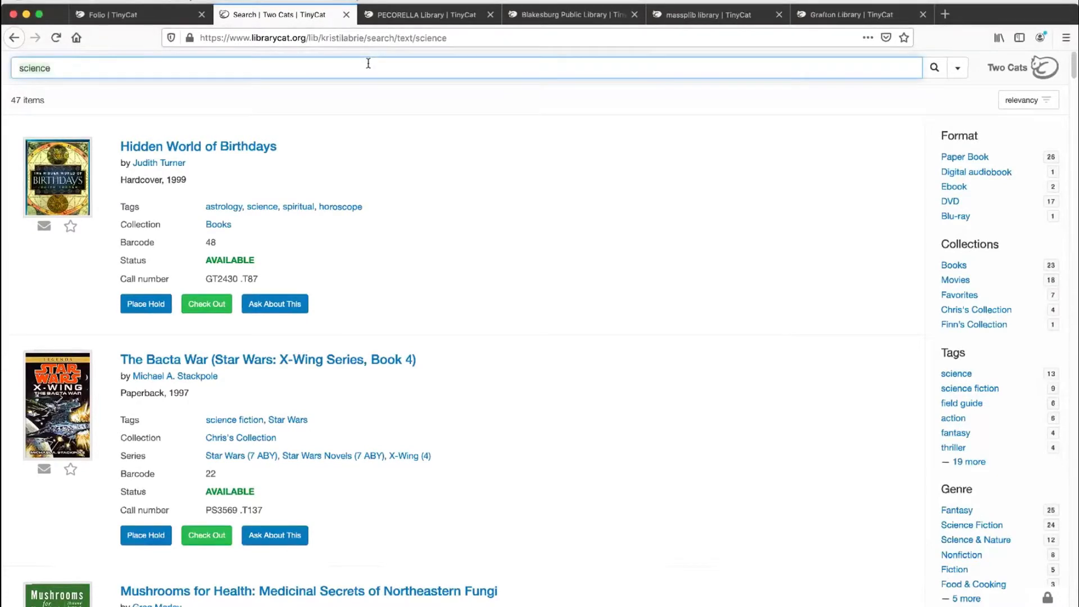
key(ctrl+a)
text(740L)
key(Return)
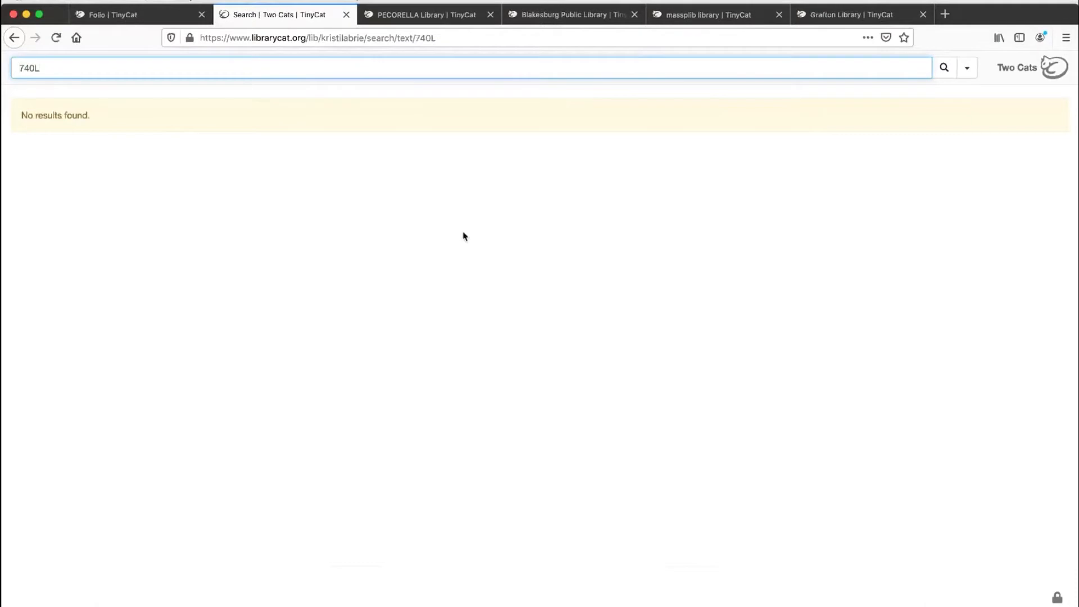
double_click(169, 68)
key(super+Tab)
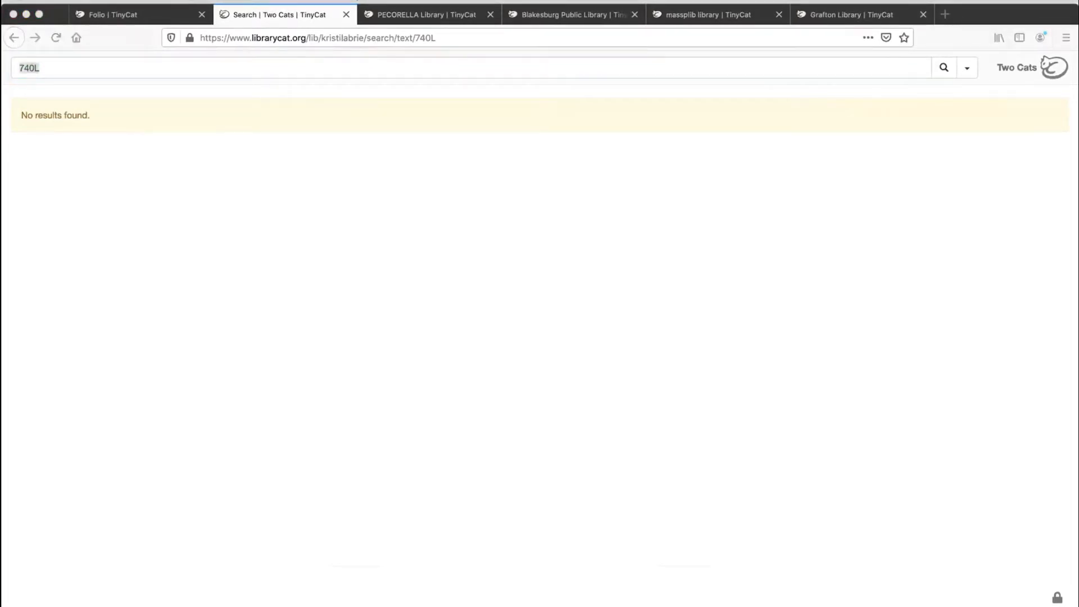
click(12, 37)
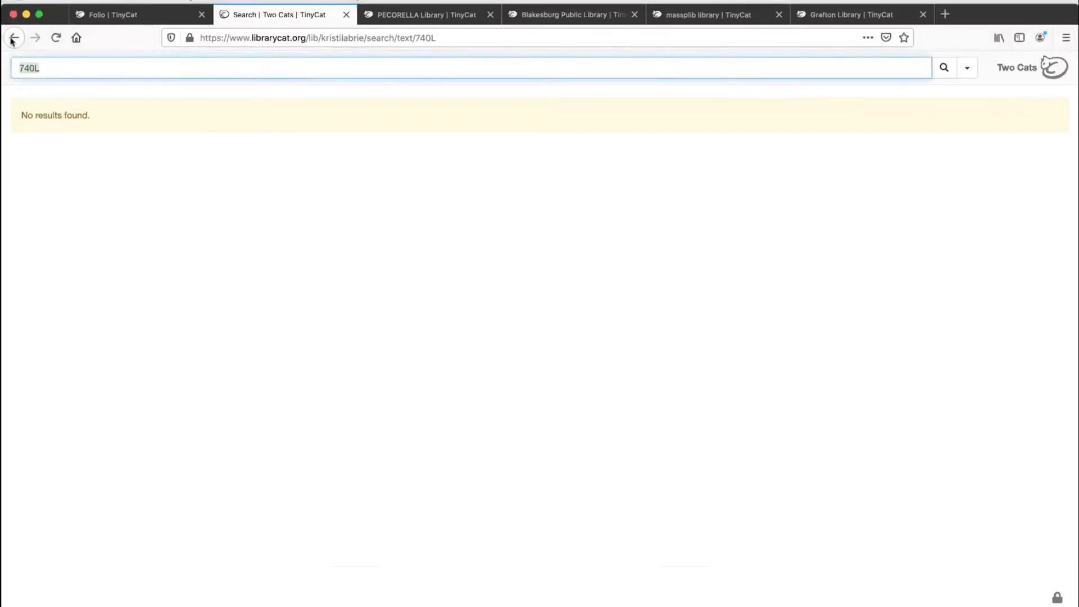
click(13, 38)
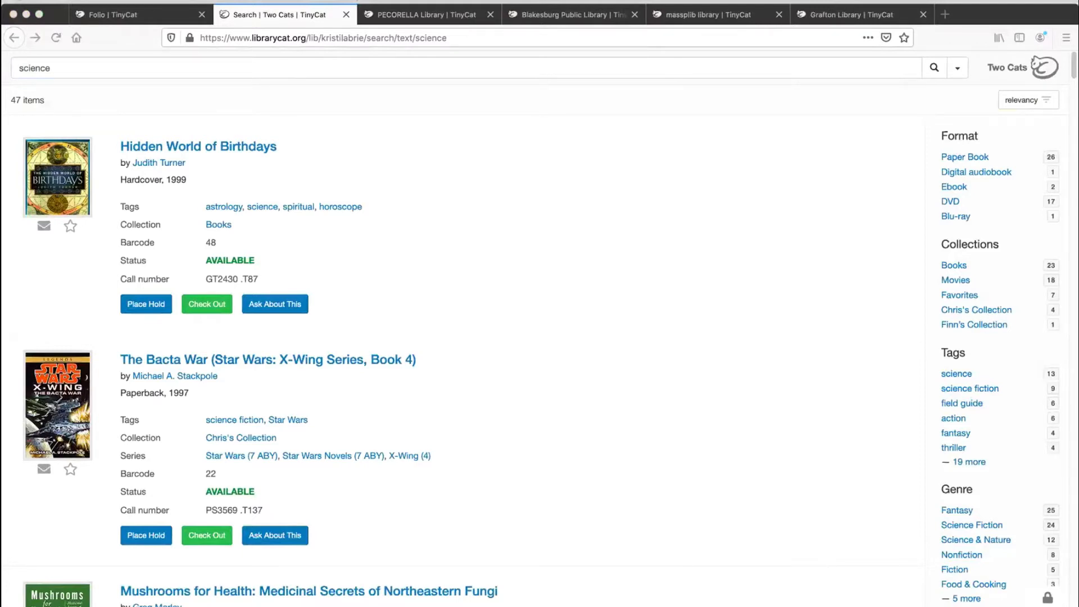
Step: Try a catalog search for "lexile: 740L"
click(274, 64)
key(ctrl+a)
text(le)
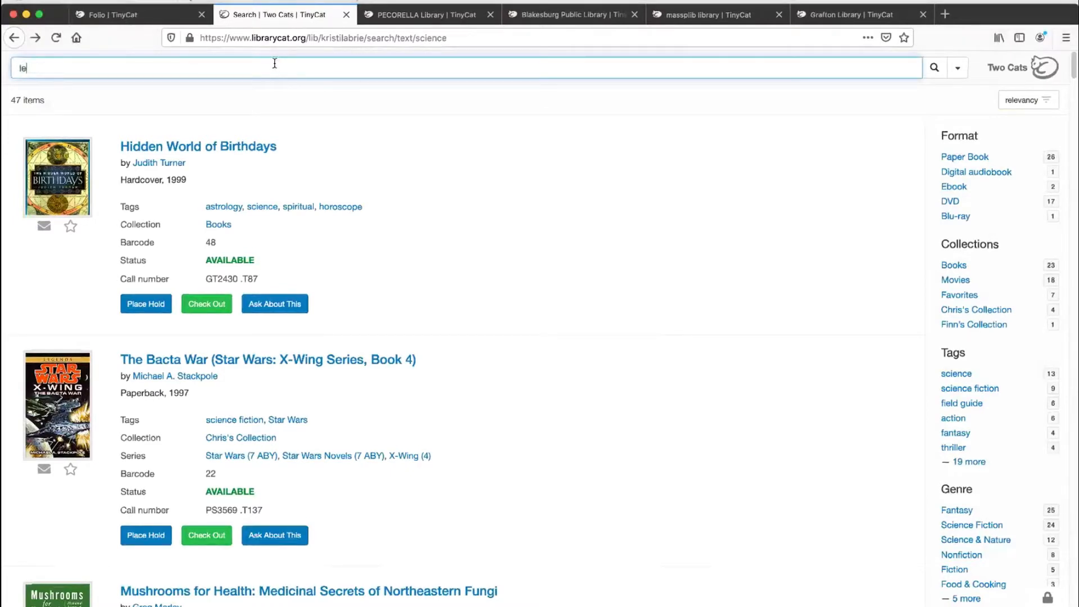
text(xile: 740L)
key(Return)
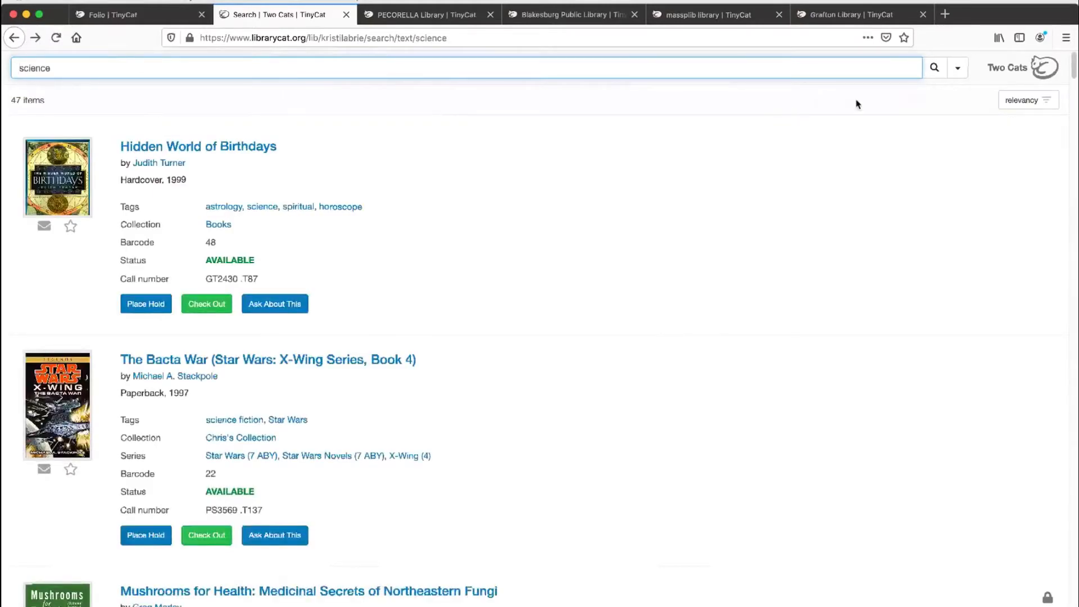
Step: Open Advanced Search and look through the searchable fields and the AND/OR operators without changing them
click(960, 71)
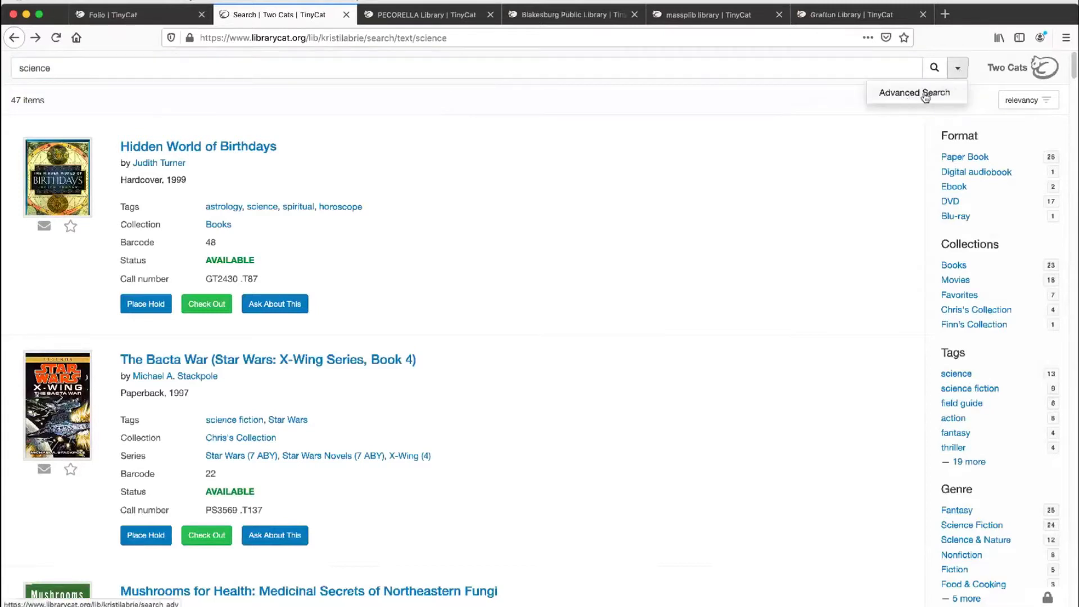
click(926, 95)
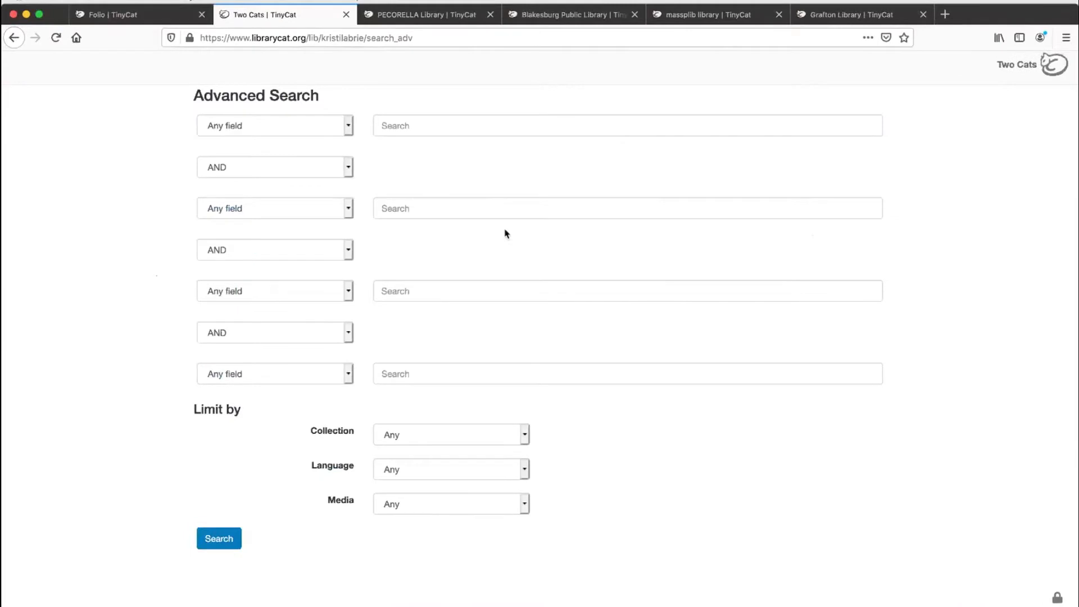
click(348, 127)
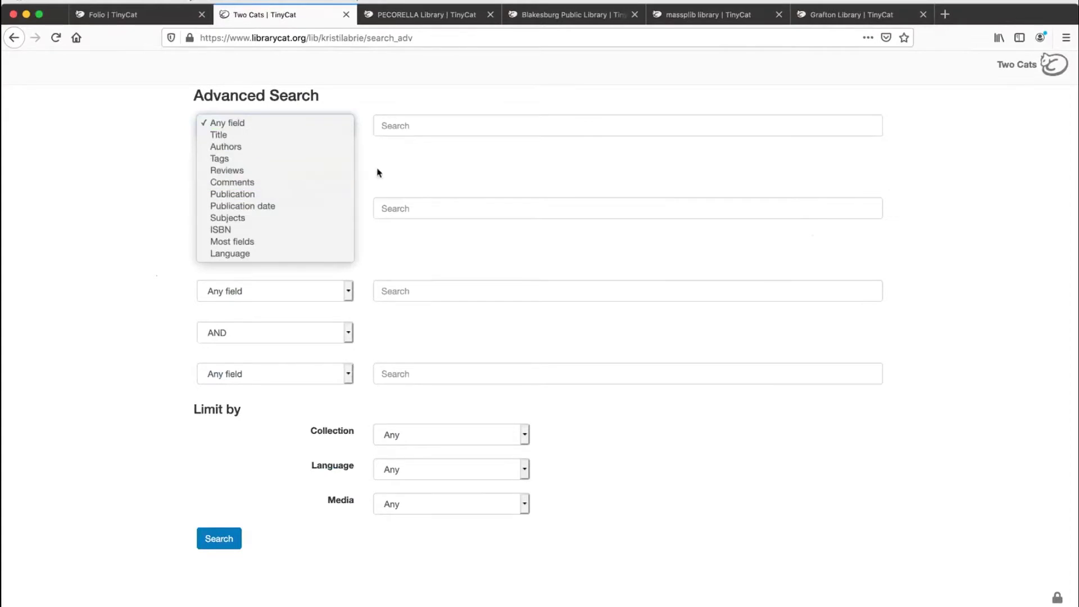
click(403, 167)
click(311, 176)
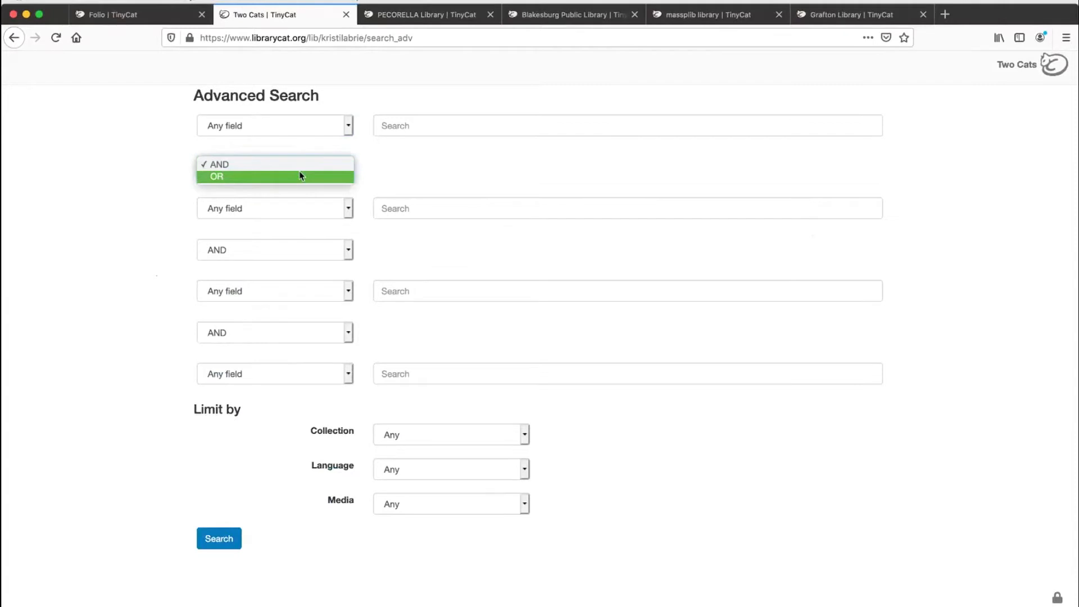
click(433, 184)
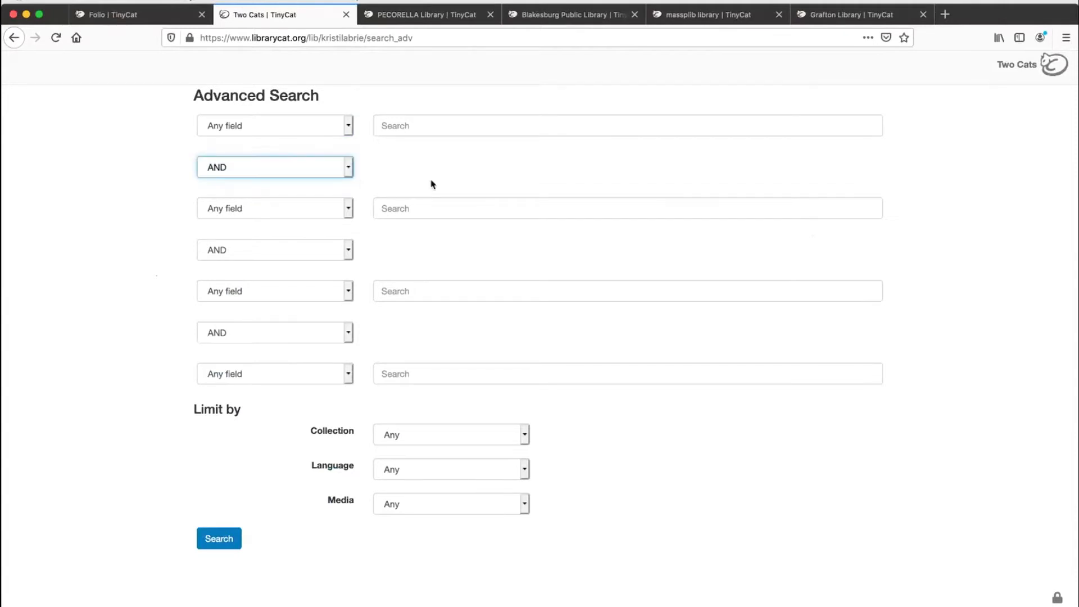
Step: Look through the Collection, Language and Media limit options of the advanced search, leaving each at Any
click(471, 437)
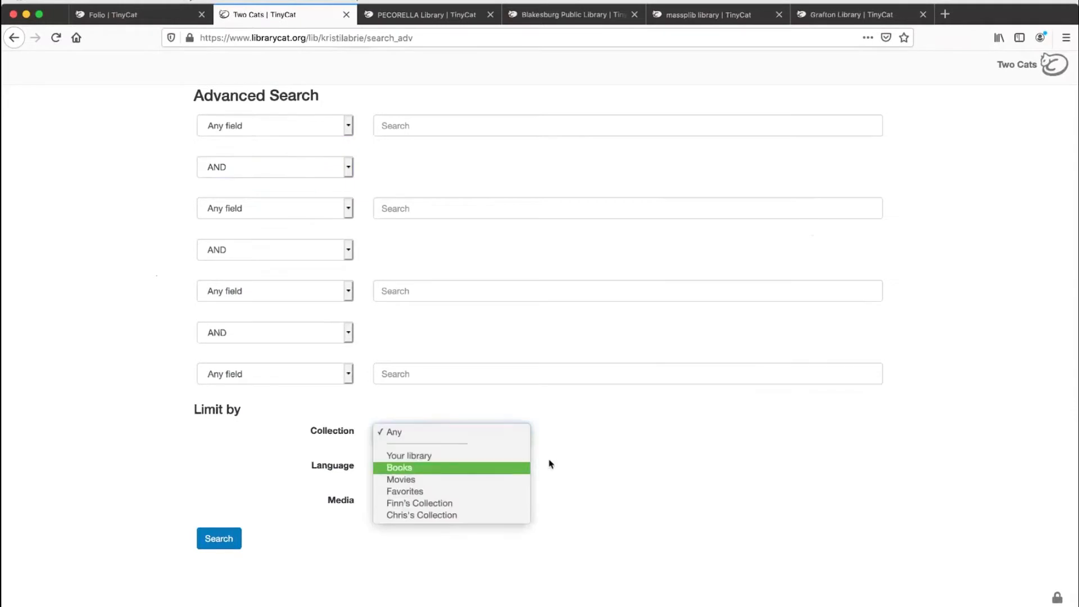
click(585, 463)
click(477, 466)
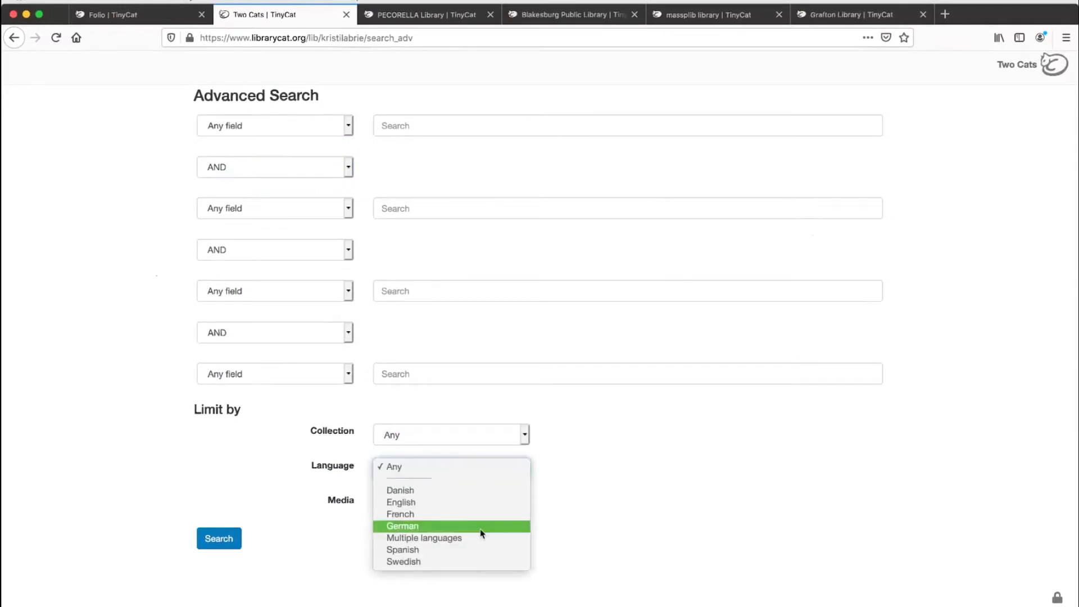
click(566, 487)
click(462, 506)
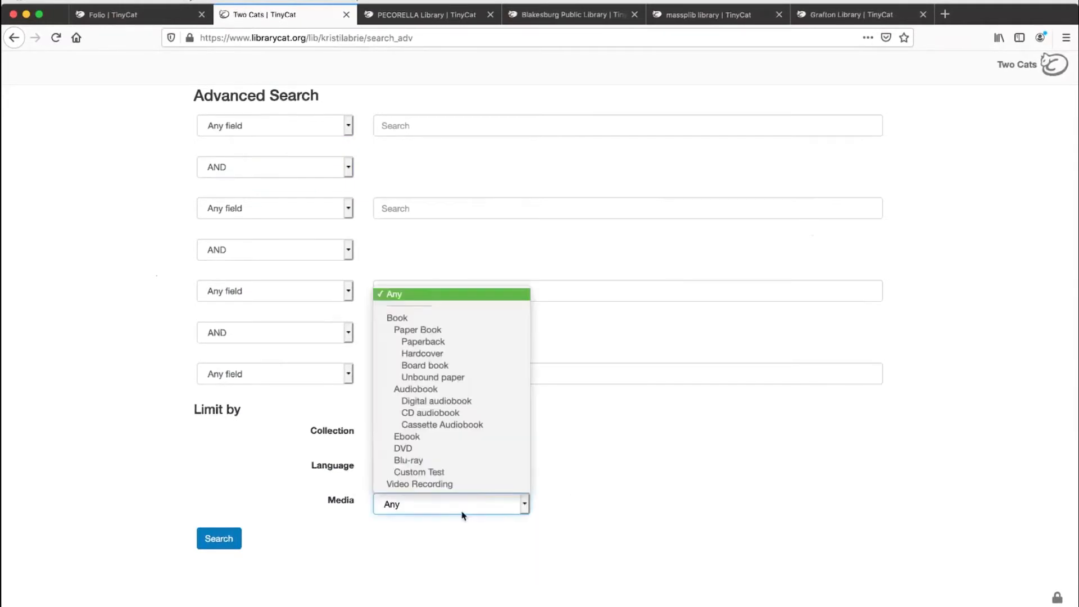
click(547, 460)
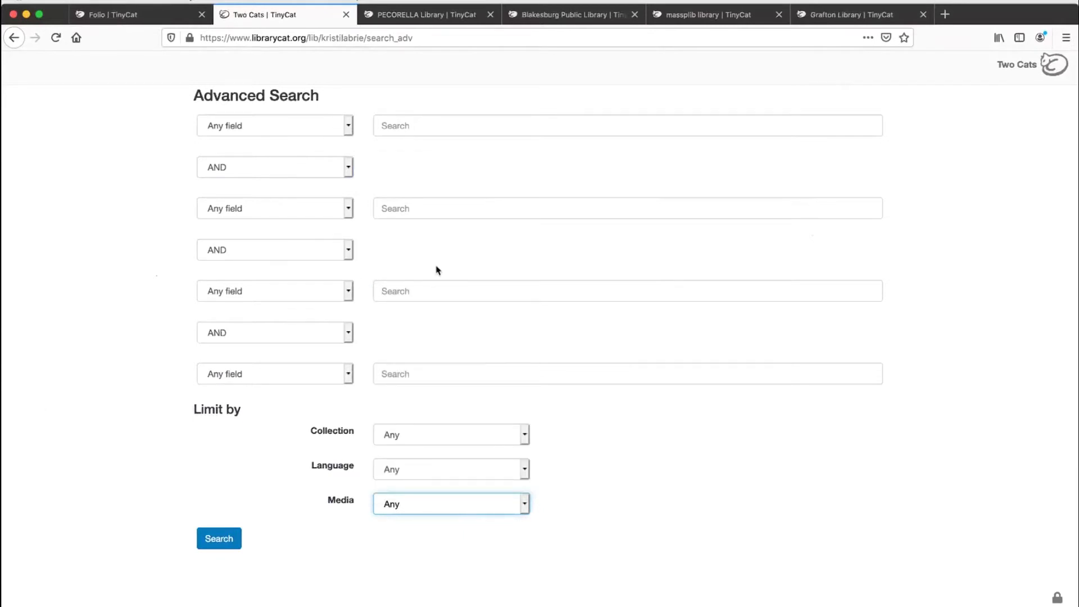
click(760, 251)
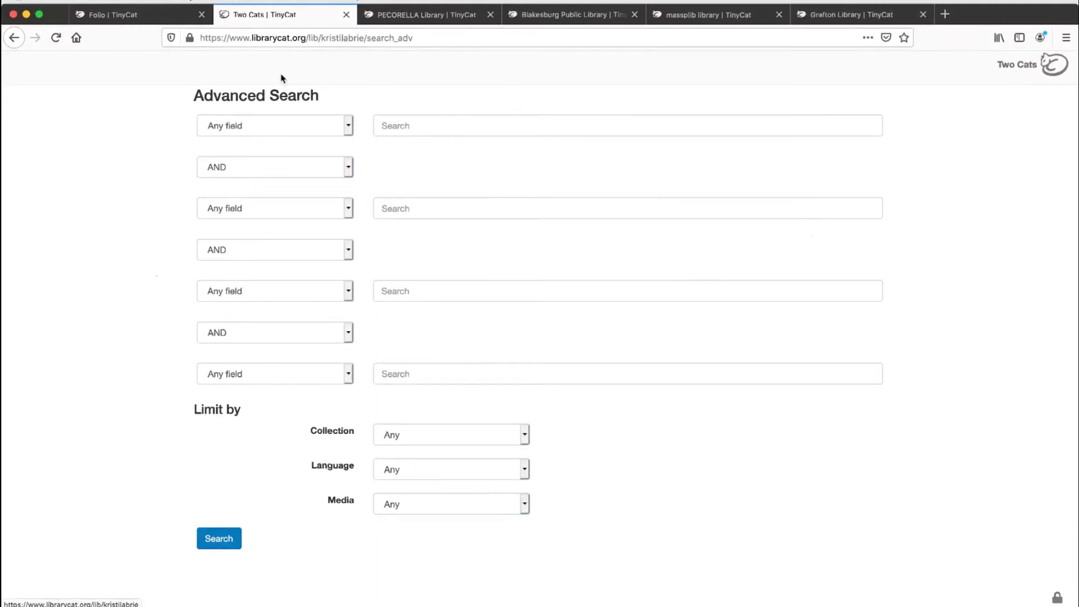
Step: Return to the science results and search the catalog for "harry potter" instead
click(14, 39)
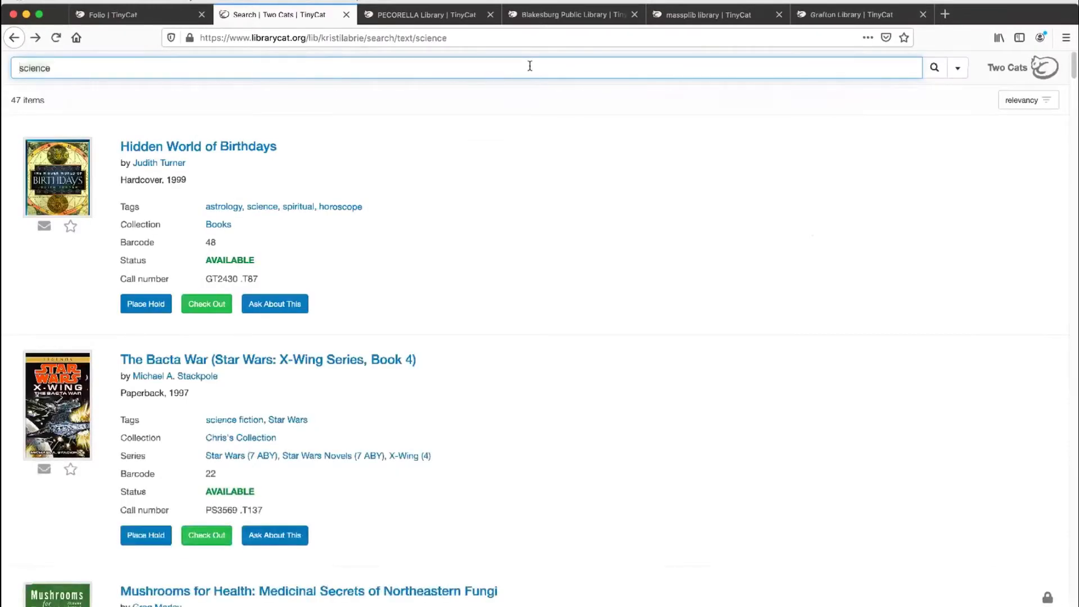
key(ctrl+a)
text(harry potter)
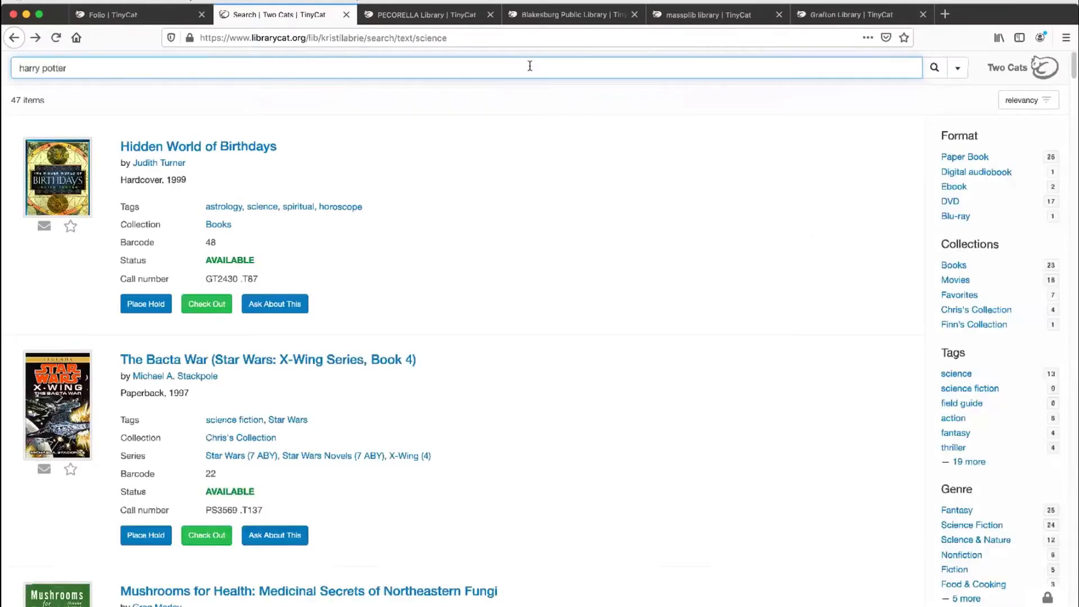
key(Return)
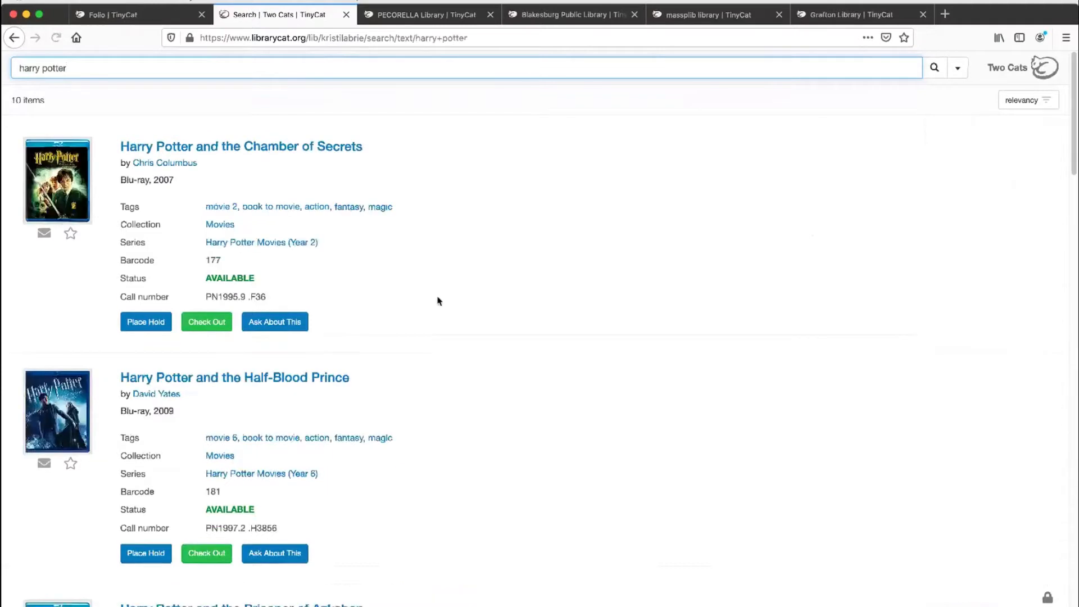
Step: Open the digital audiobook Harry Potter and the Chamber of Secrets, Book 2 and read through its subjects, awards and reviews
scroll(436, 299, down, 10)
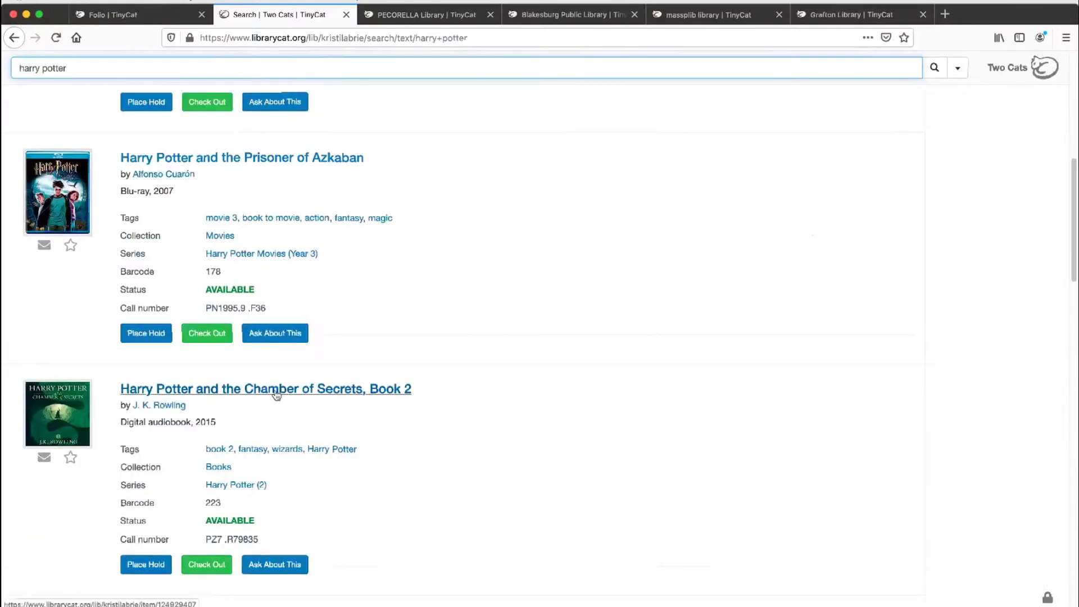
click(276, 395)
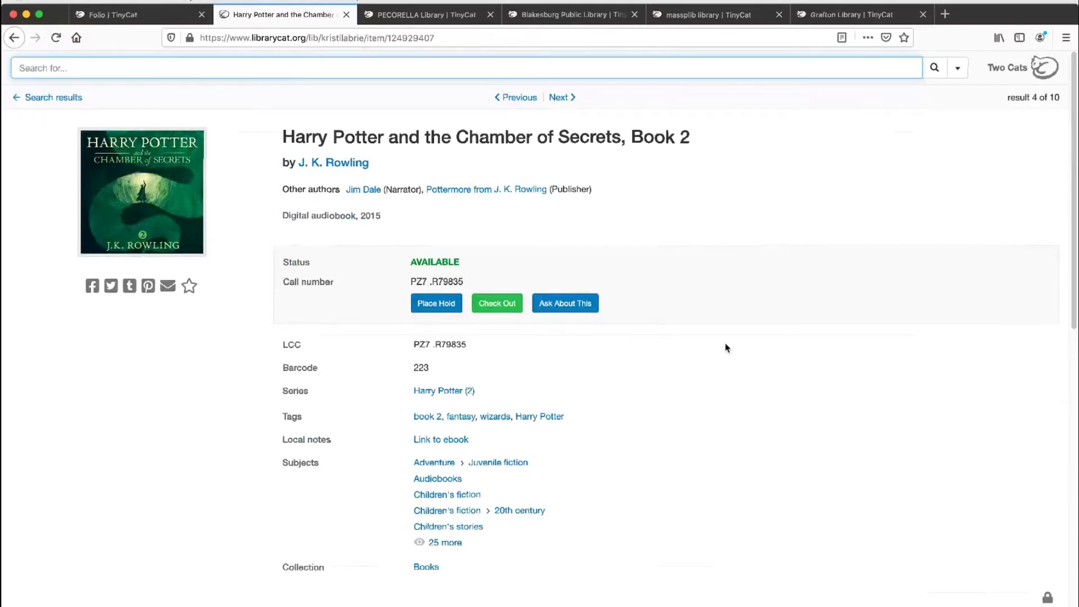
scroll(726, 348, down, 3)
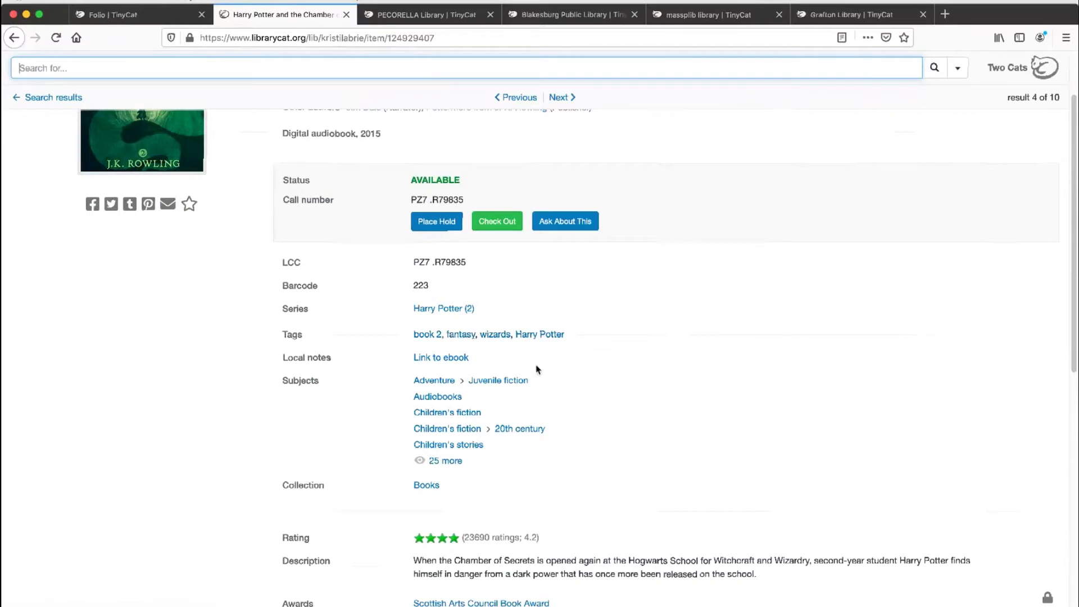
scroll(548, 374, down, 3)
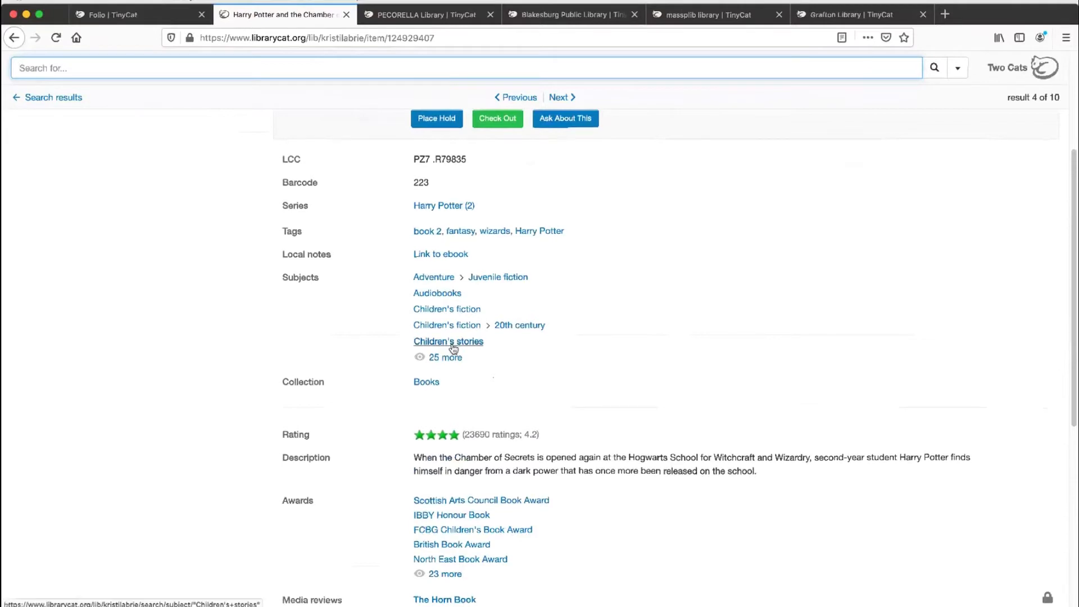
scroll(450, 344, down, 5)
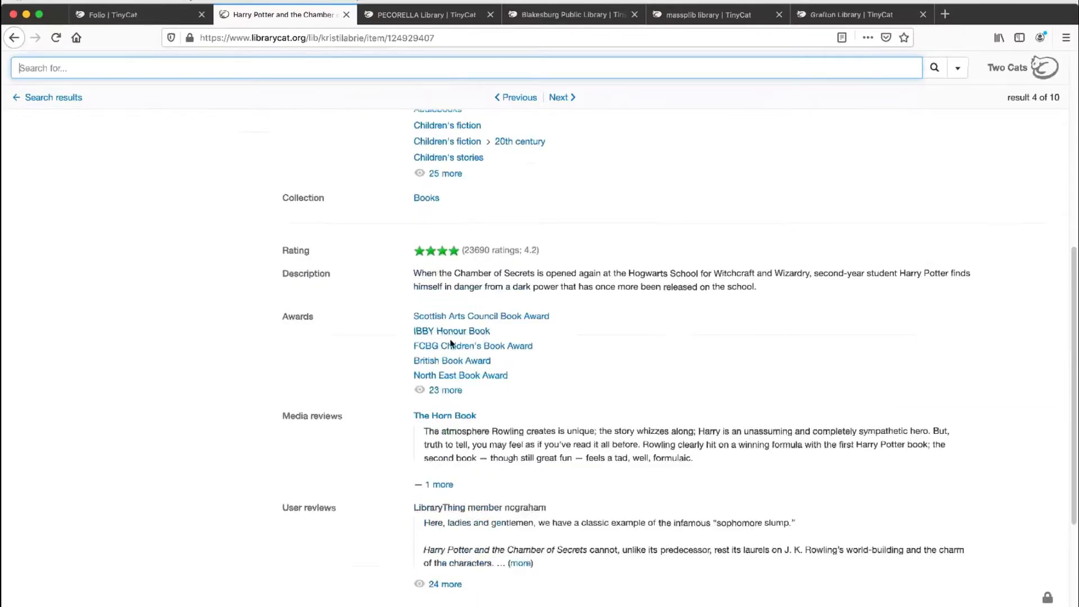
Step: Read through the audiobook's media and user reviews and its Similar in this library section, and return to the item's header
scroll(450, 344, down, 3)
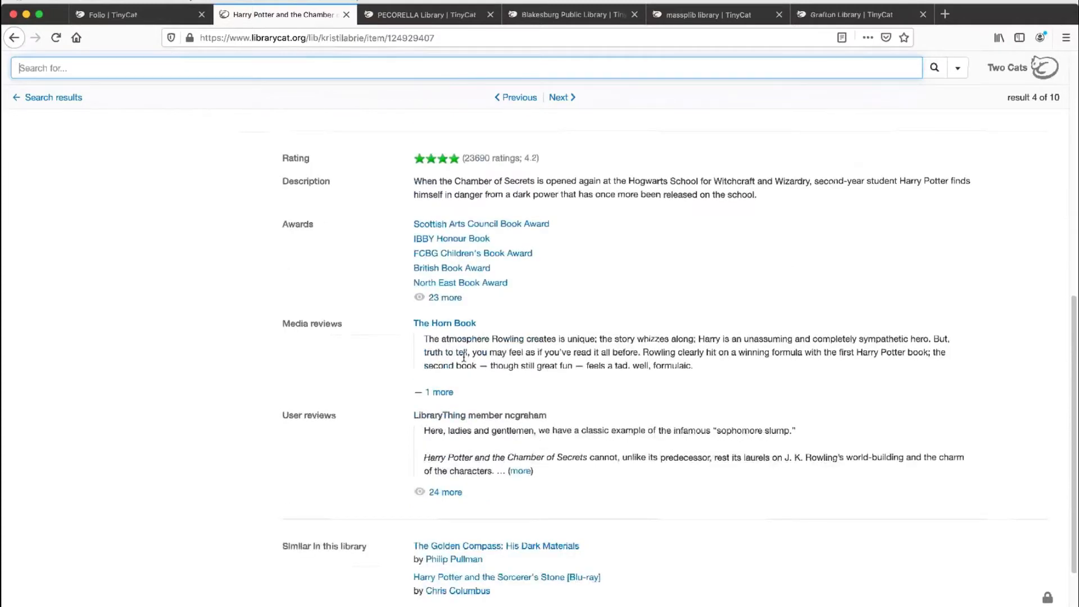
scroll(464, 355, down, 2)
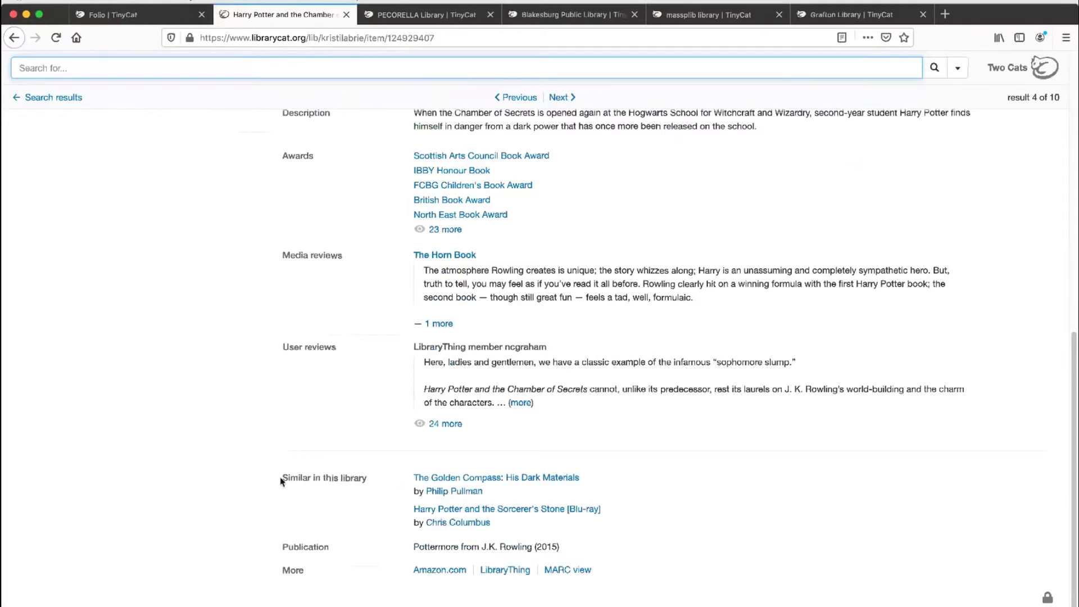
drag(281, 481, 366, 482)
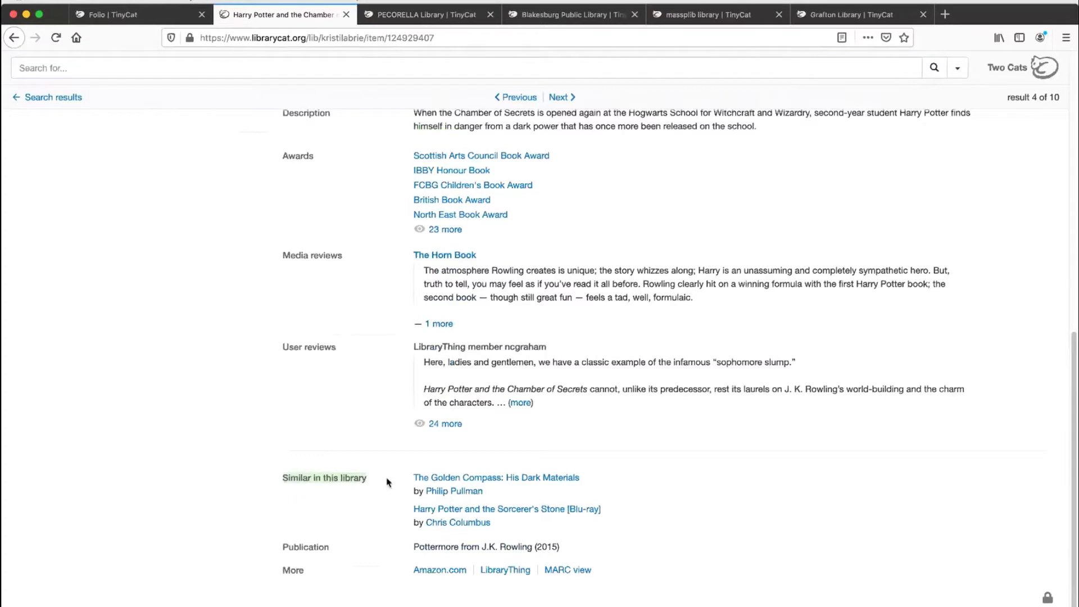
click(386, 482)
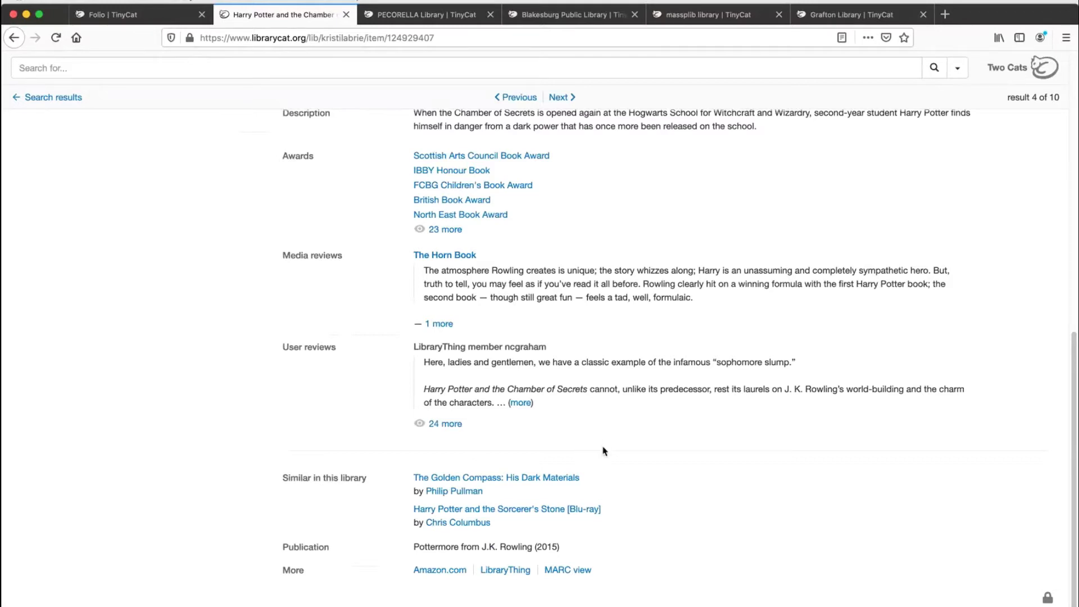
scroll(604, 451, up, 6)
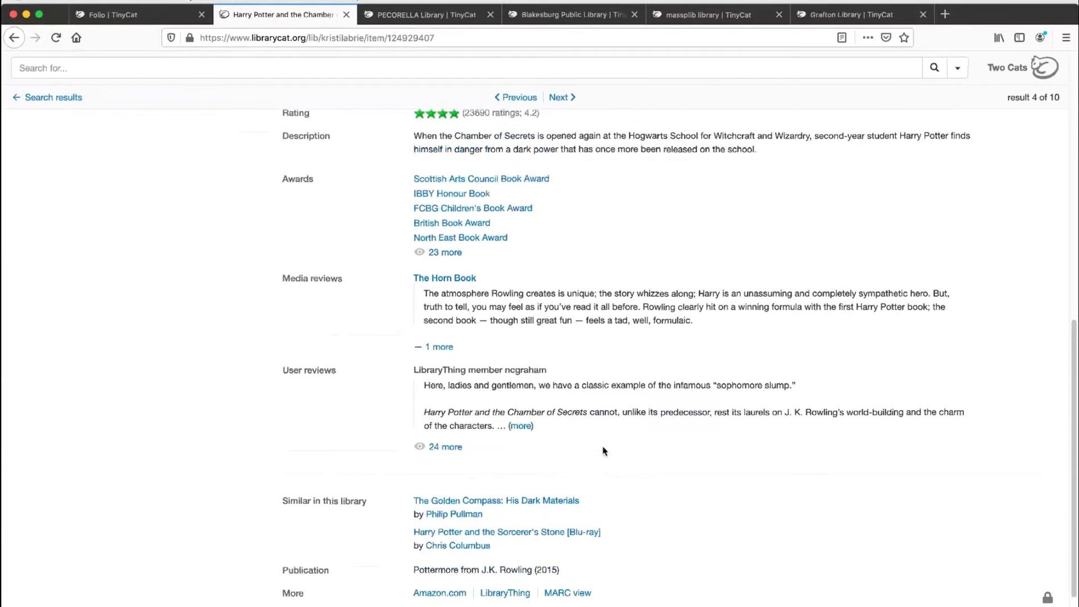
scroll(604, 451, up, 3)
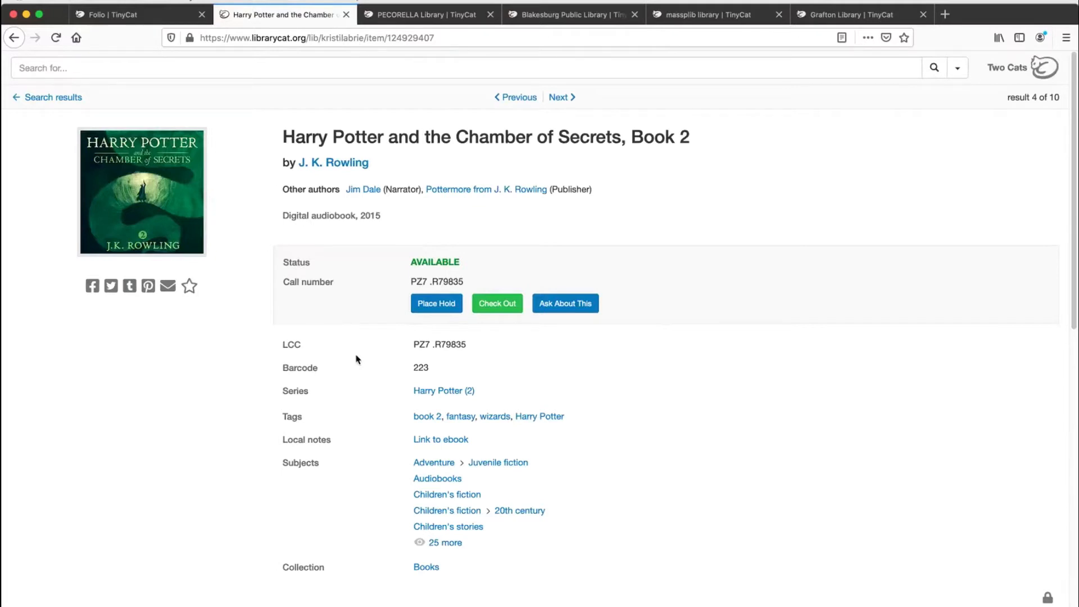
Step: Start checking out Harry Potter and the Chamber of Secrets, Book 2 and enter the checkout password
click(452, 309)
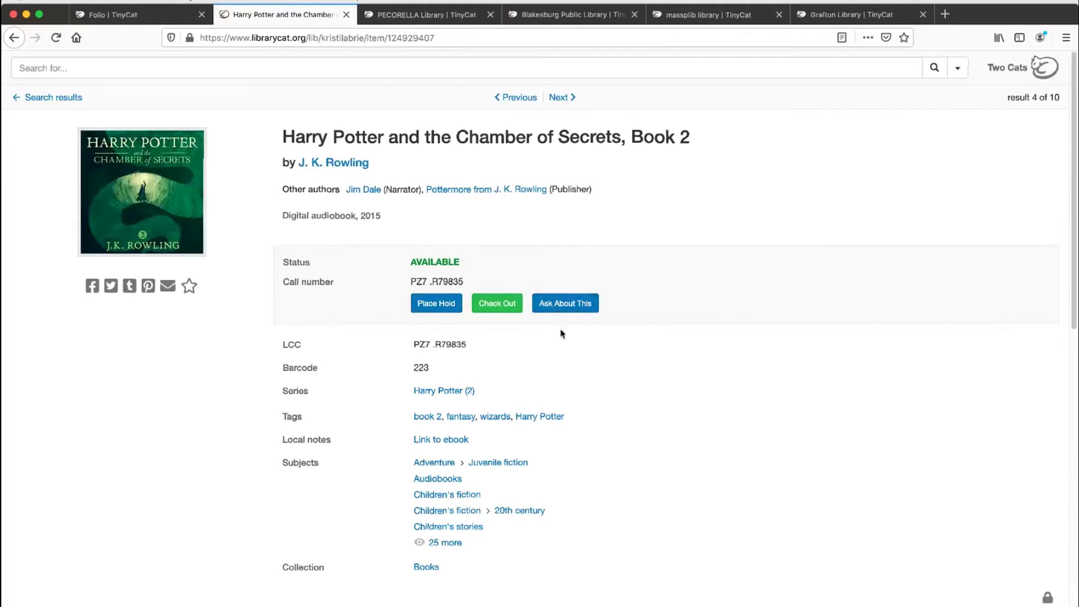
click(497, 311)
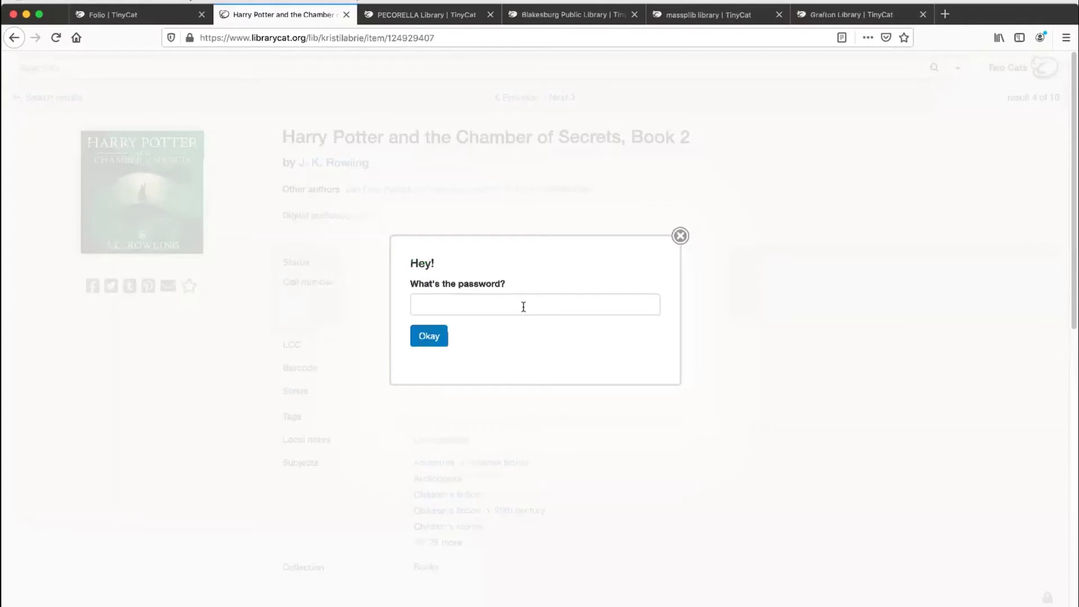
click(524, 306)
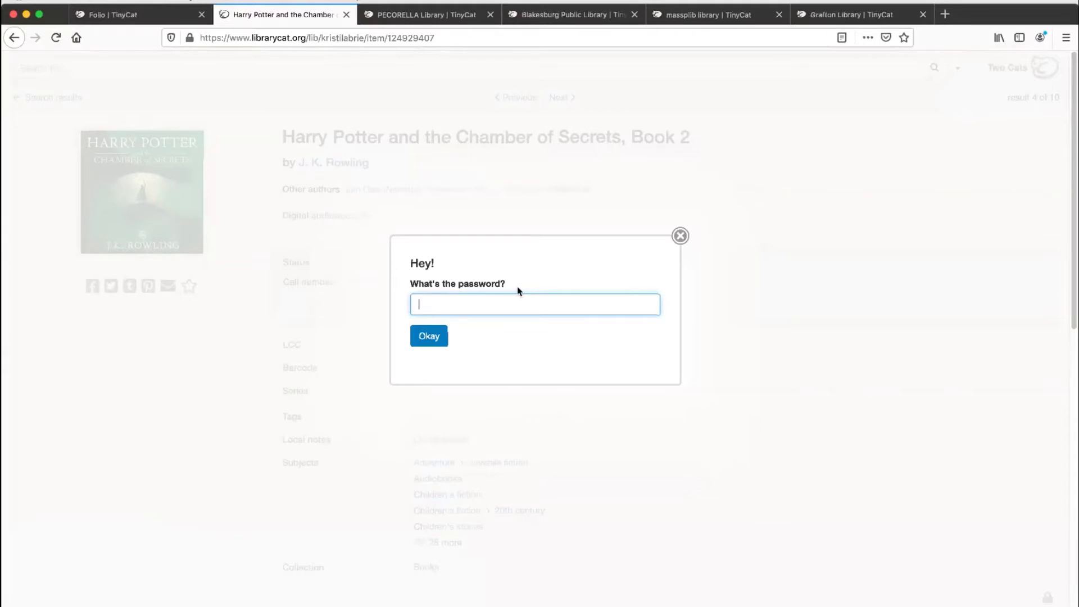
key(Return)
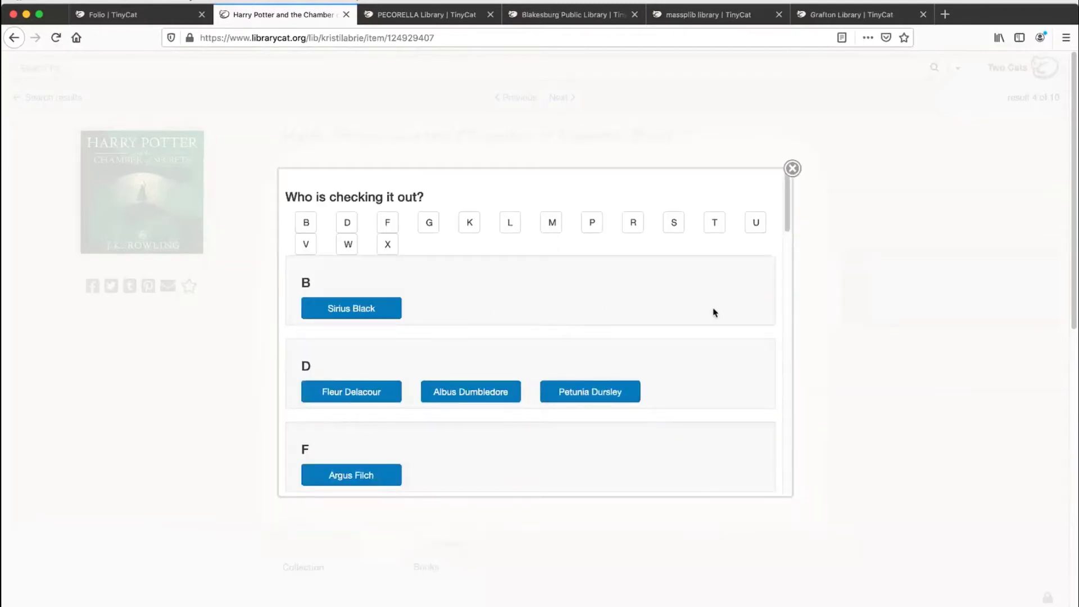
Step: Choose the first patron listed under M as the borrower, check the audiobook out to them, and dismiss the confirmation
scroll(712, 307, down, 5)
scroll(711, 315, down, 6)
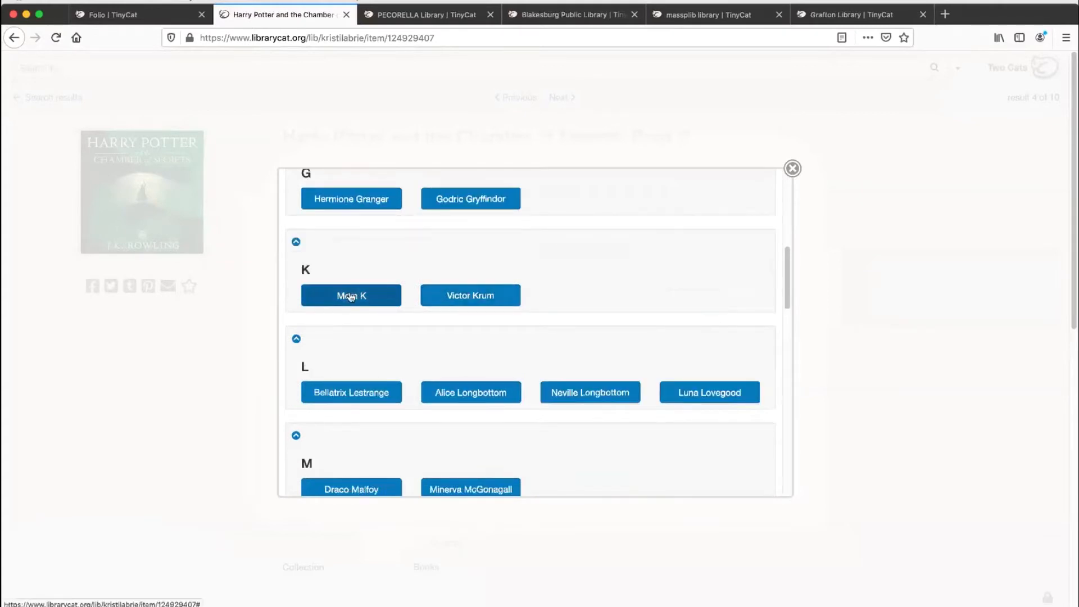
scroll(567, 304, down, 4)
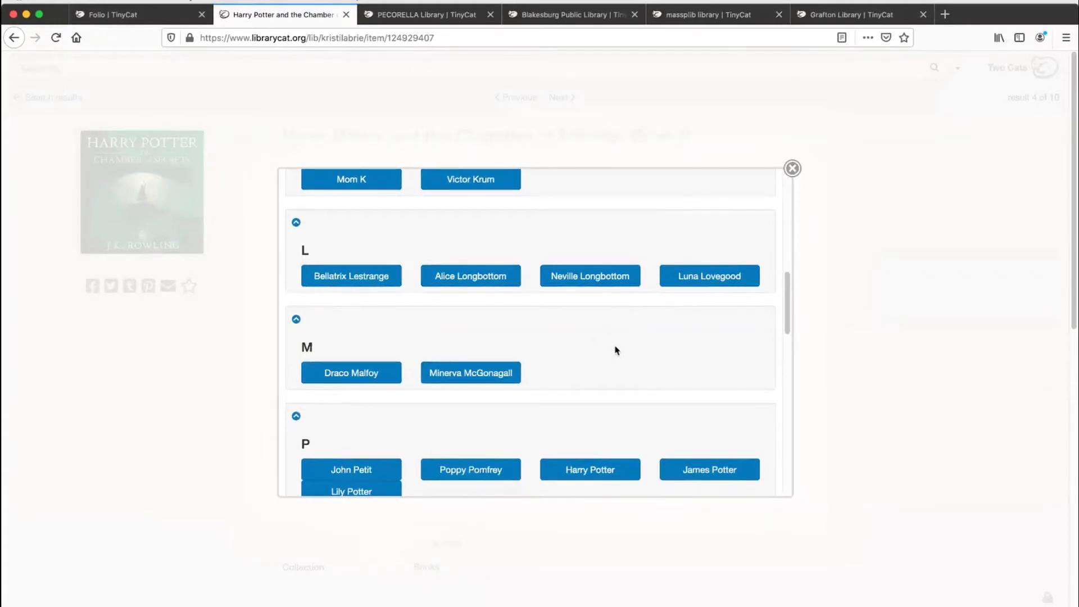
scroll(615, 352, down, 3)
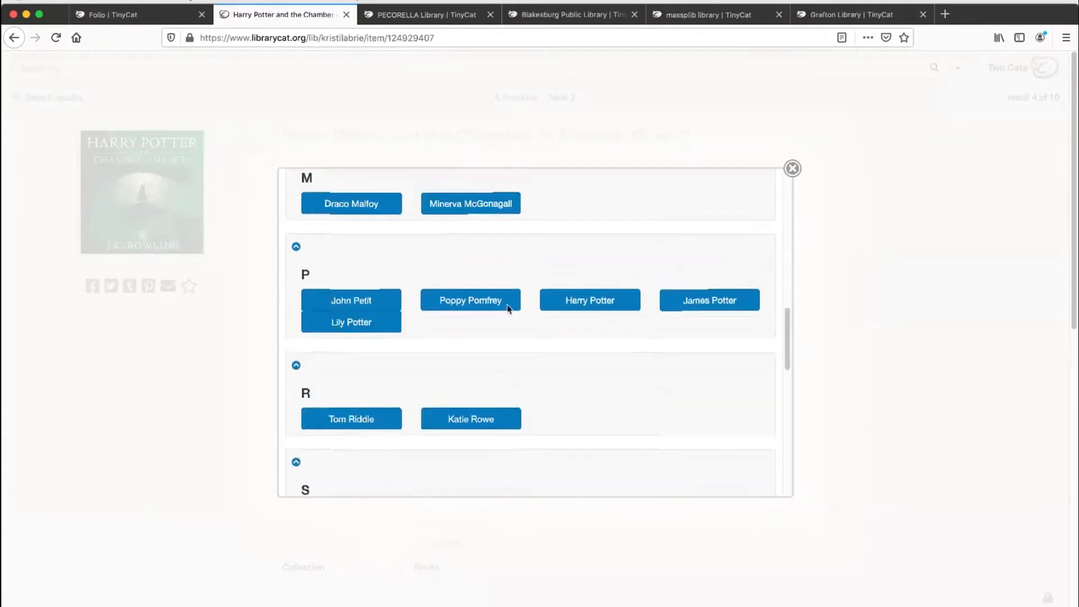
click(355, 203)
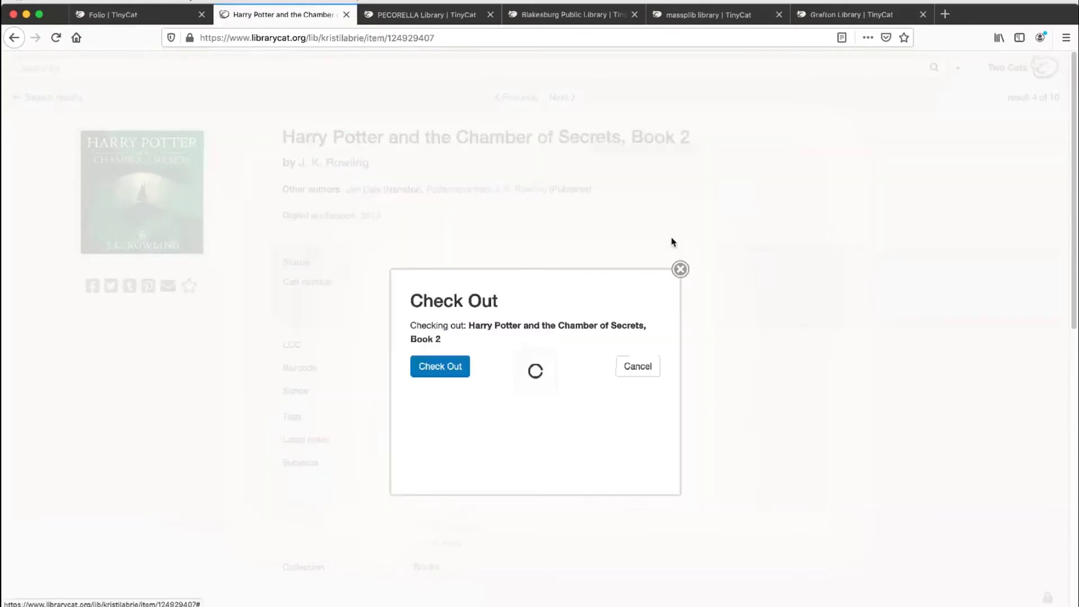
click(443, 374)
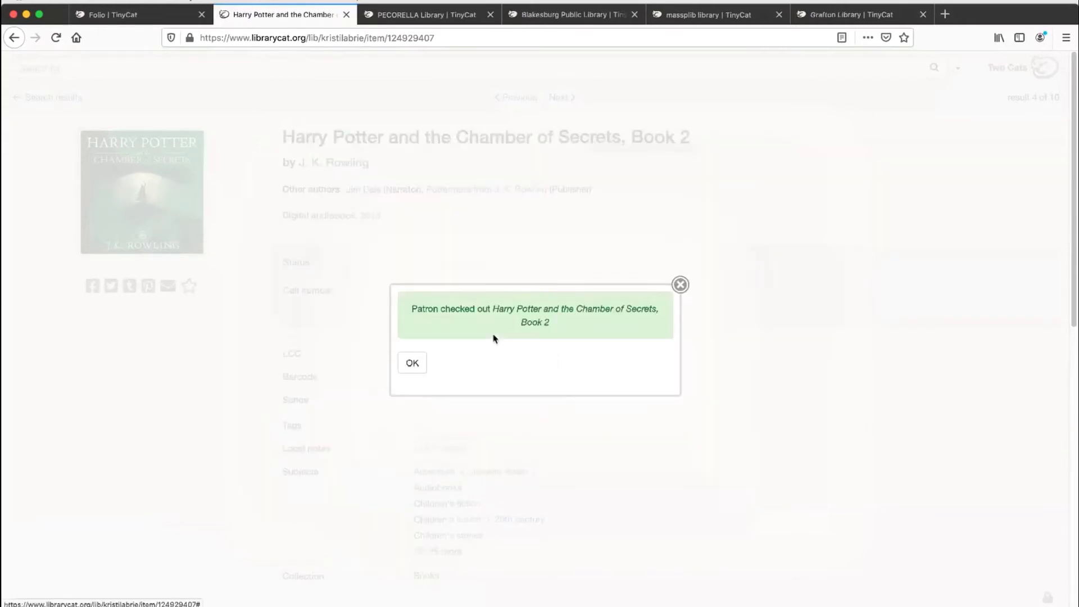
click(410, 364)
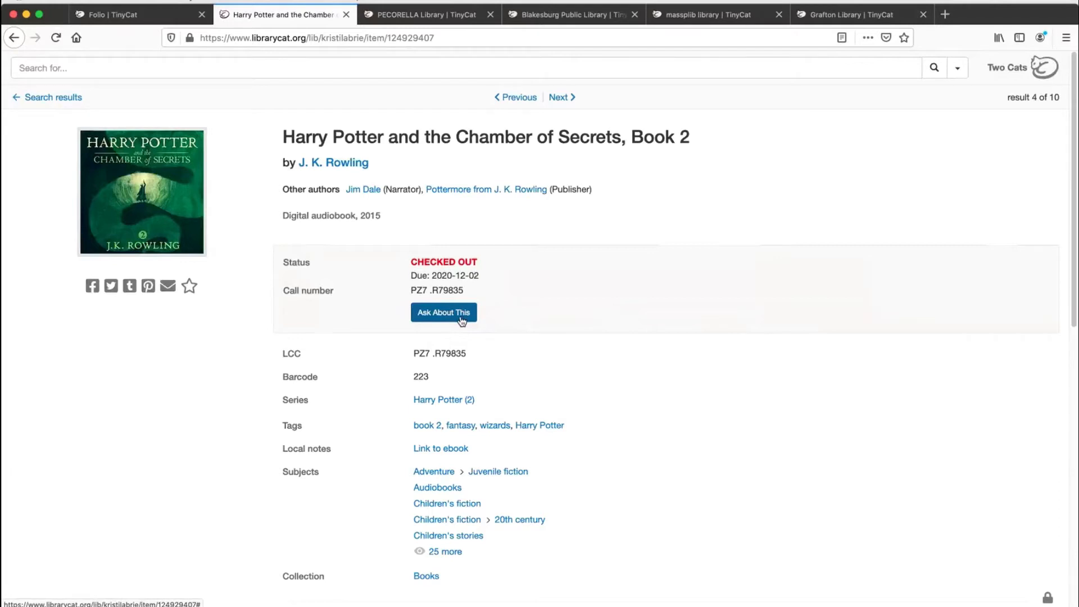
Step: Open the Ask About This form for the checked-out audiobook and fill in the requester's name and e-mail address
click(452, 318)
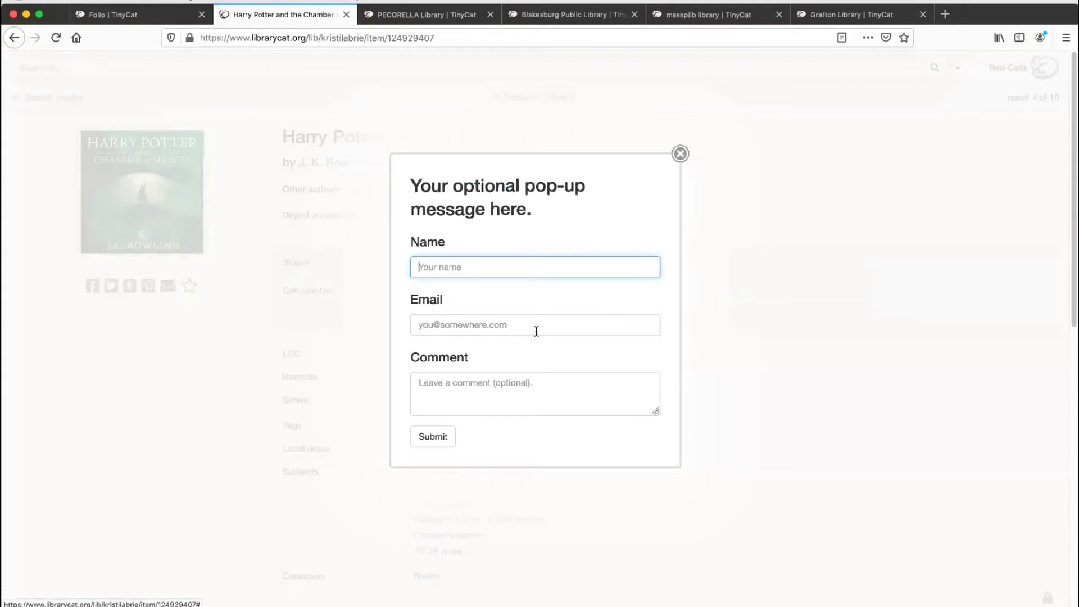
text(Kristi)
click(536, 331)
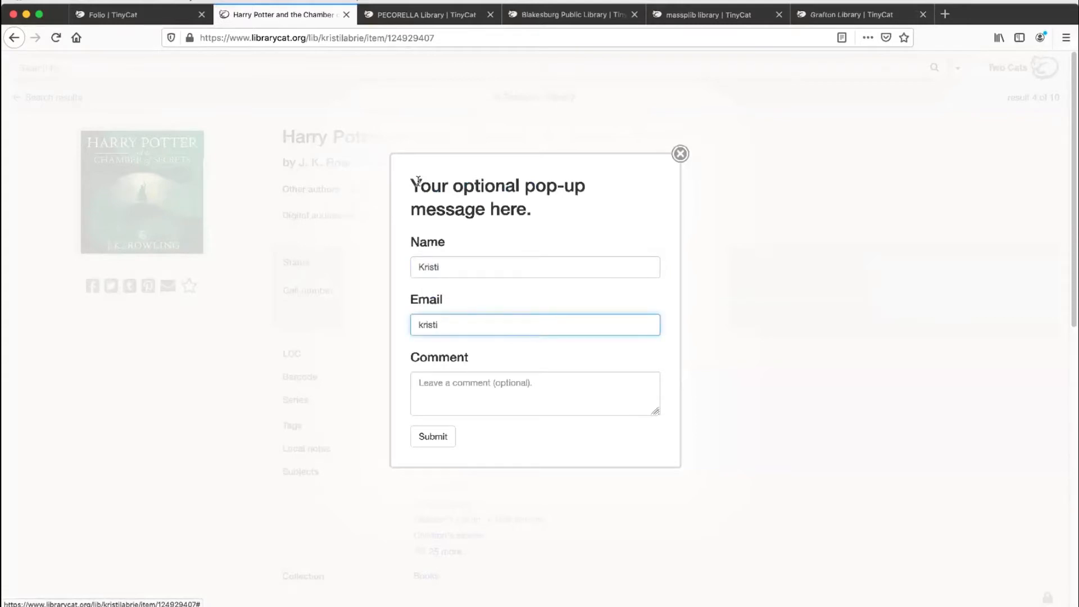
drag(410, 187, 532, 211)
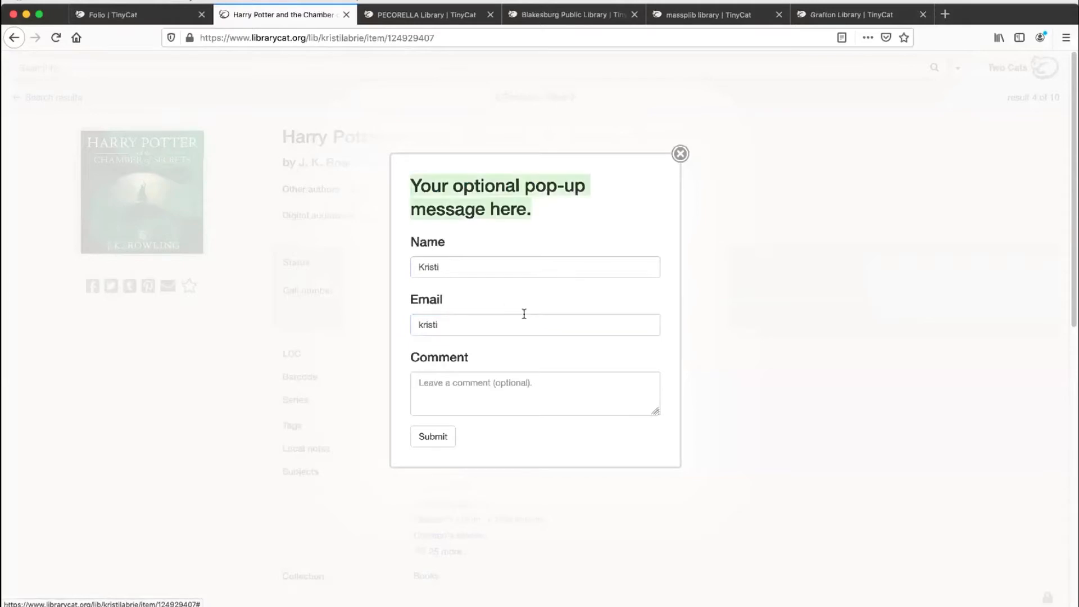
click(523, 324)
text(@librarything.com)
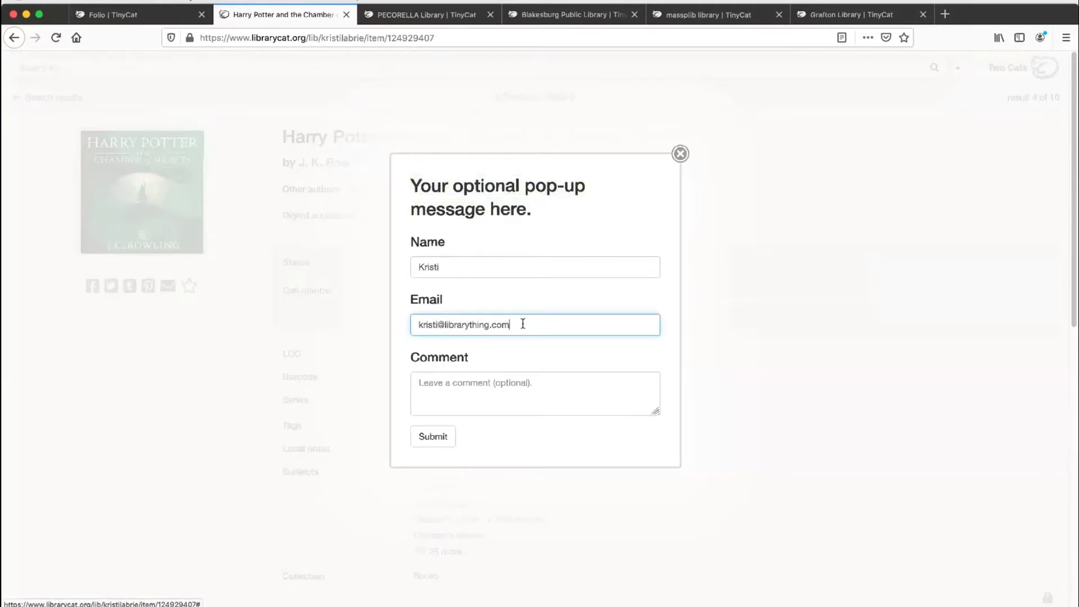
key(Tab)
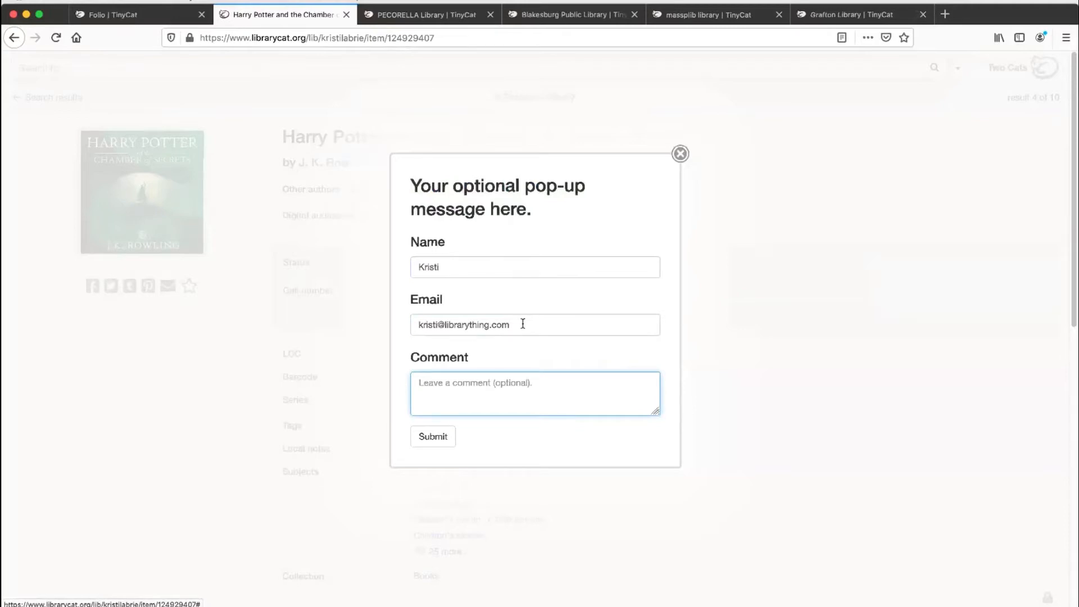
Step: Add the comment "I want to check this out" to the request, submit it, and dismiss the confirmation
text(I want to check thi sout)
key(BackSpace)
key(BackSpace)
key(BackSpace)
key(BackSpace)
key(BackSpace)
text(s out)
click(440, 444)
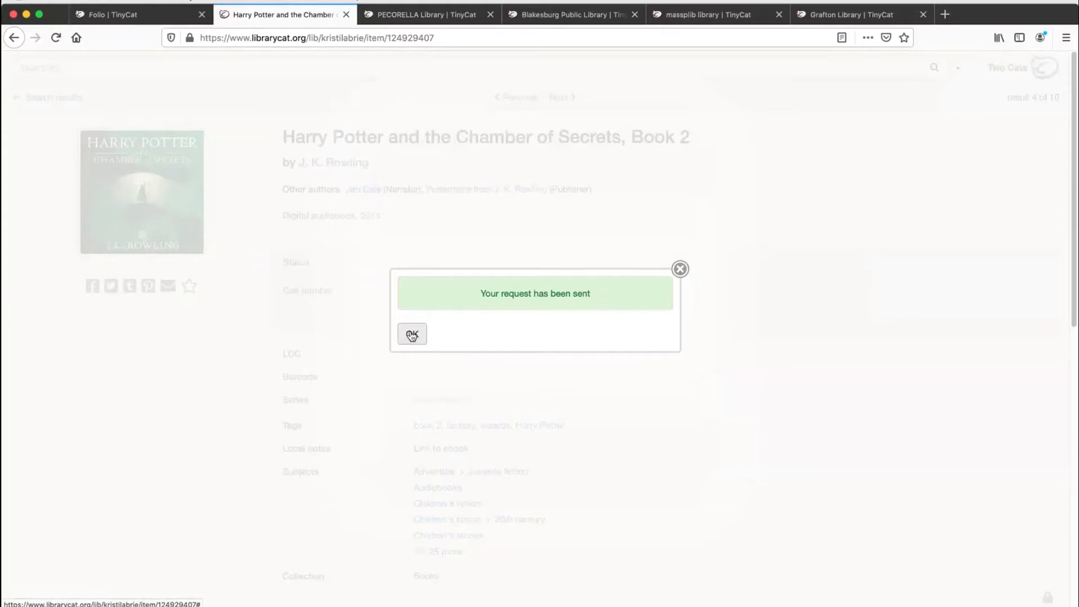
click(412, 336)
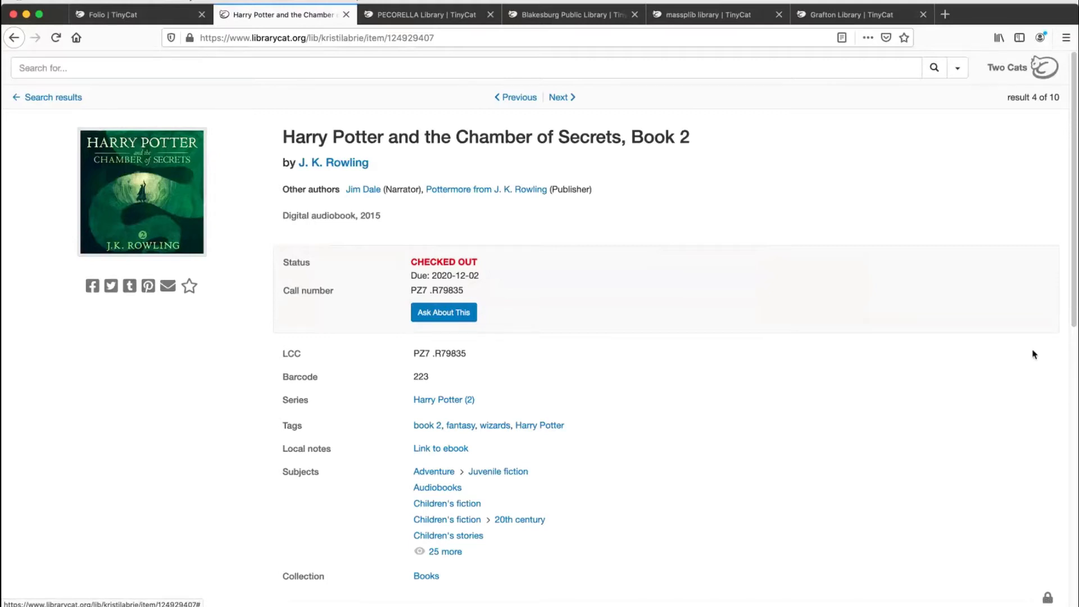
Step: Return to the Two Cats Library home page and sign in to TinyCat Admin with the account password, declining to save it
click(1003, 79)
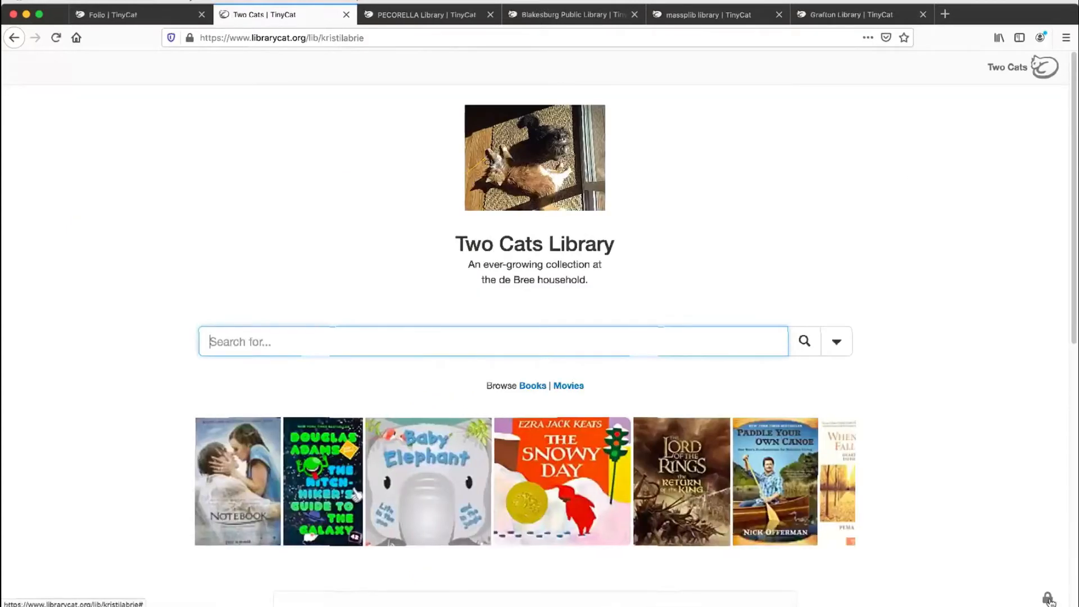
click(1049, 599)
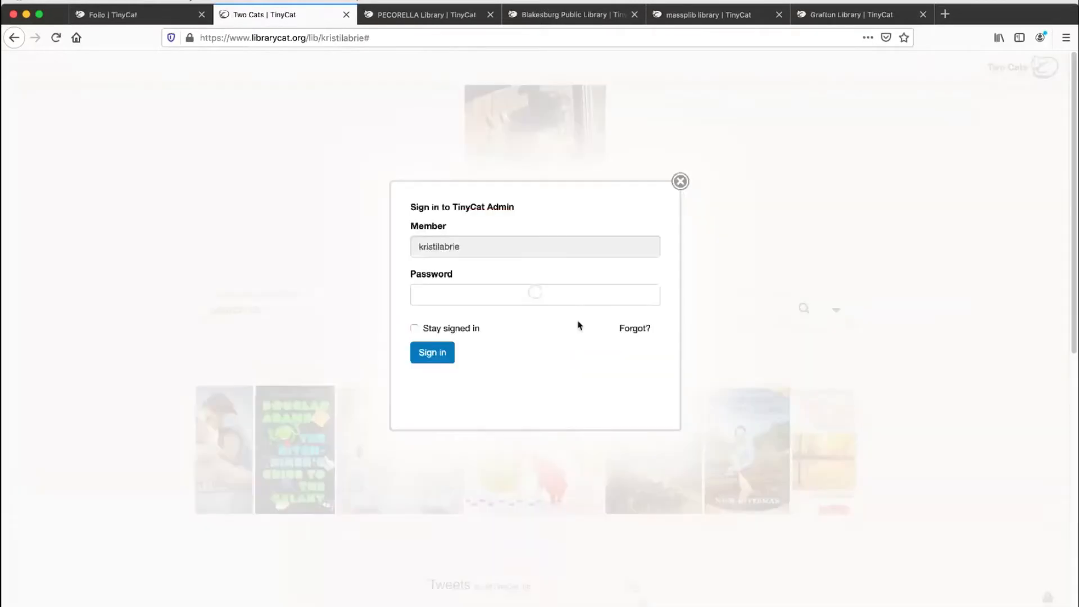
click(524, 294)
text(••••••)
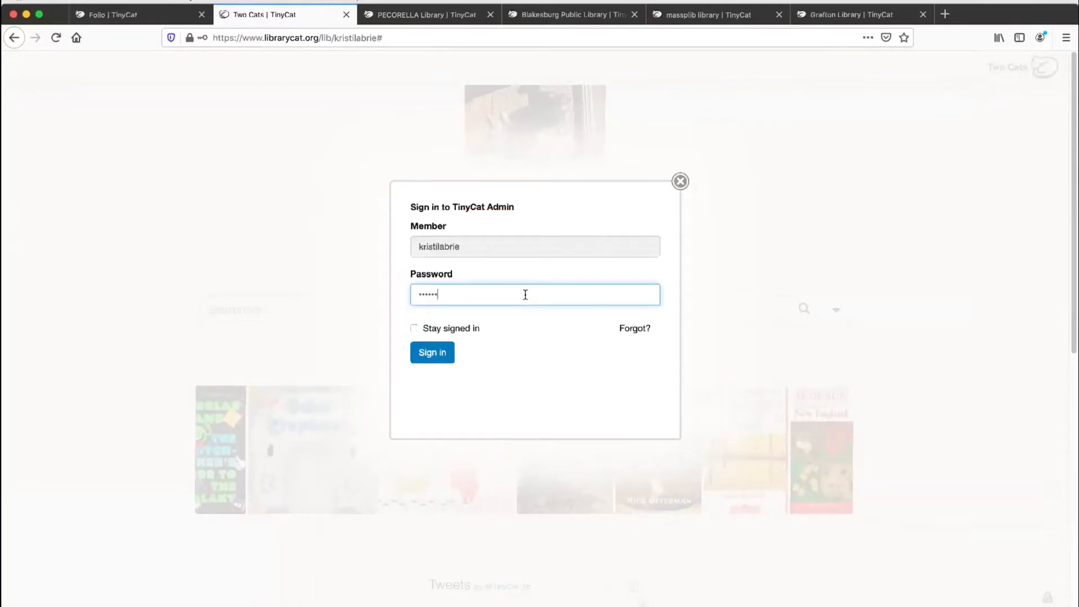
text(•••)
key(Return)
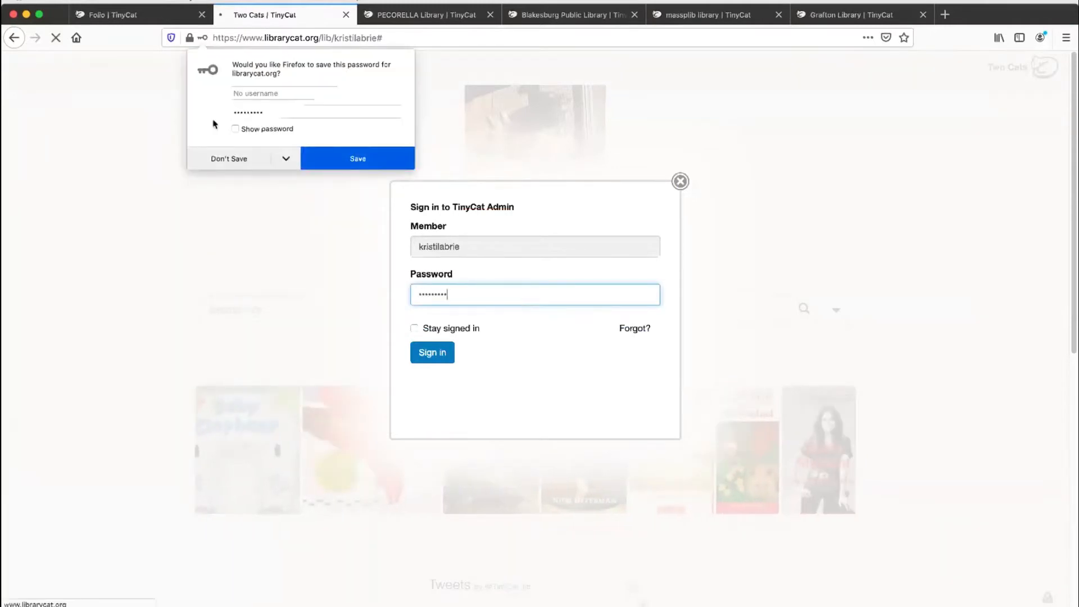
click(228, 159)
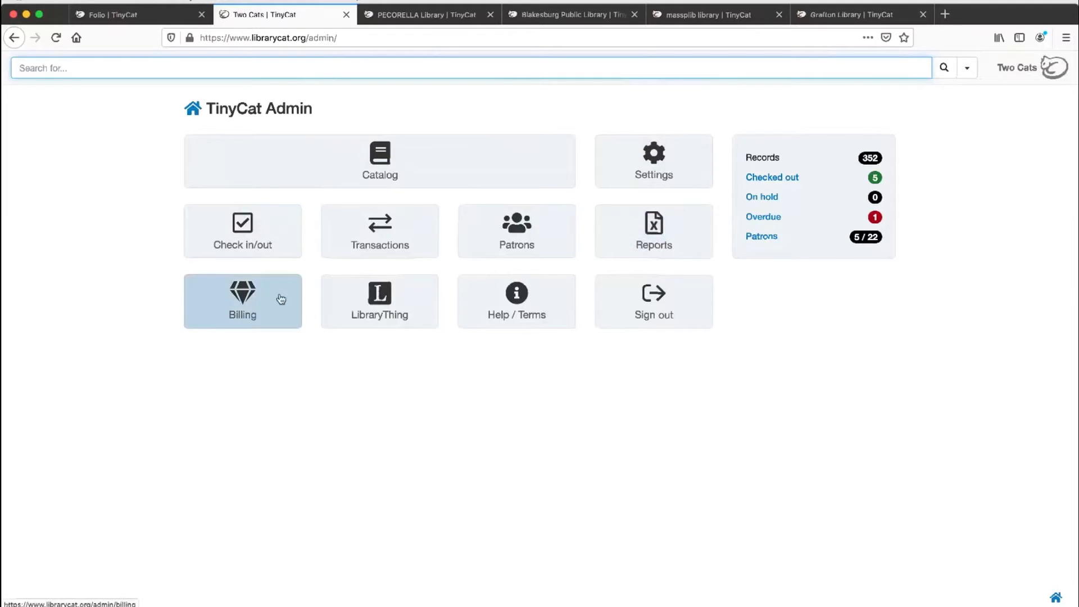
Step: Open the admin's LibraryThing links page in a new tab, look over its cataloging, help and other links, and close it
super+click(415, 302)
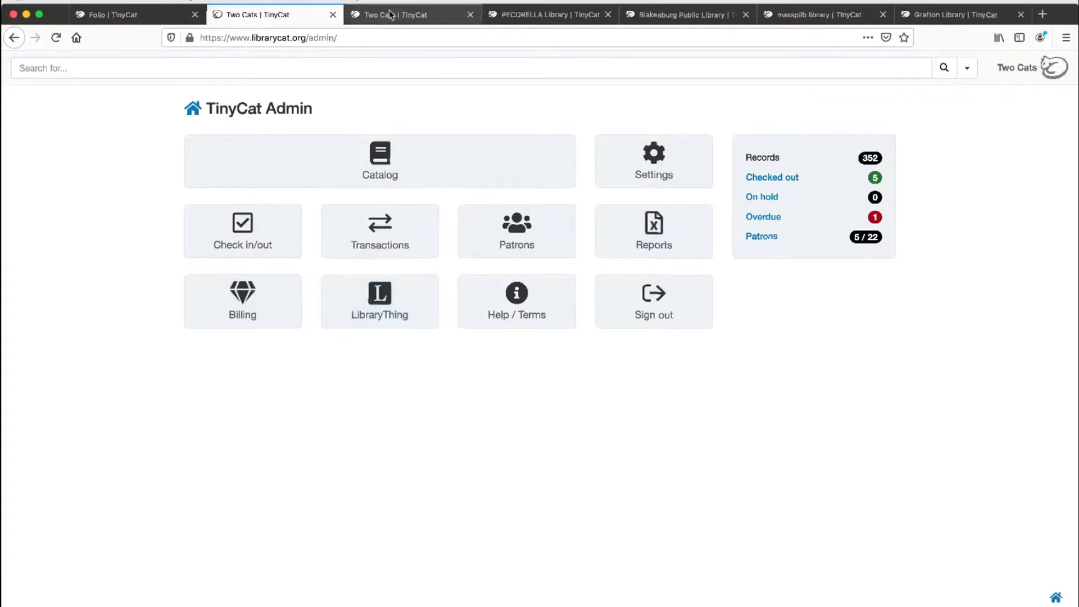
click(391, 14)
click(385, 38)
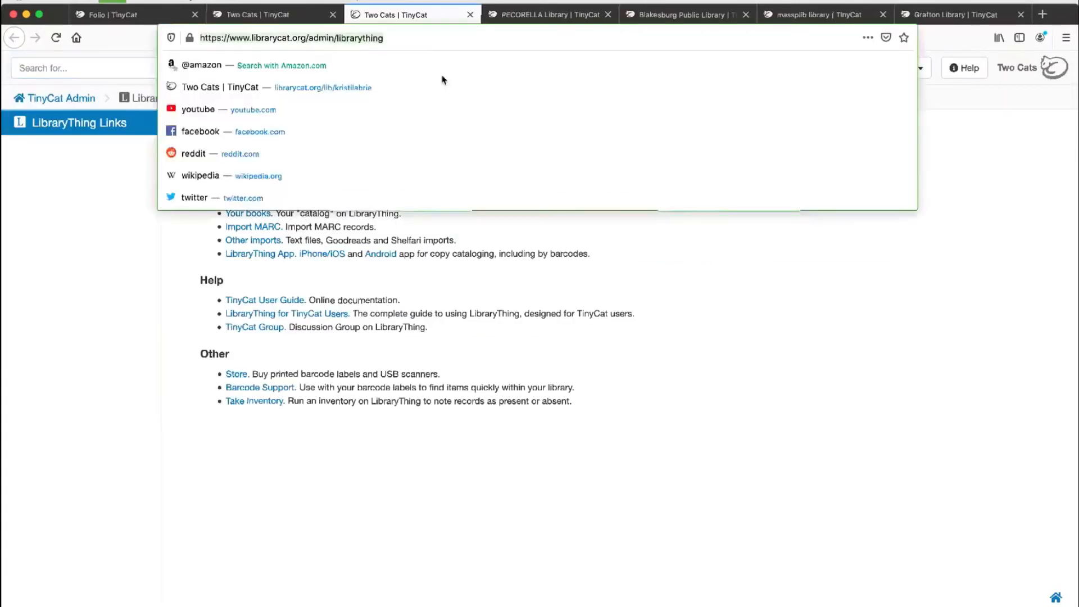
click(635, 225)
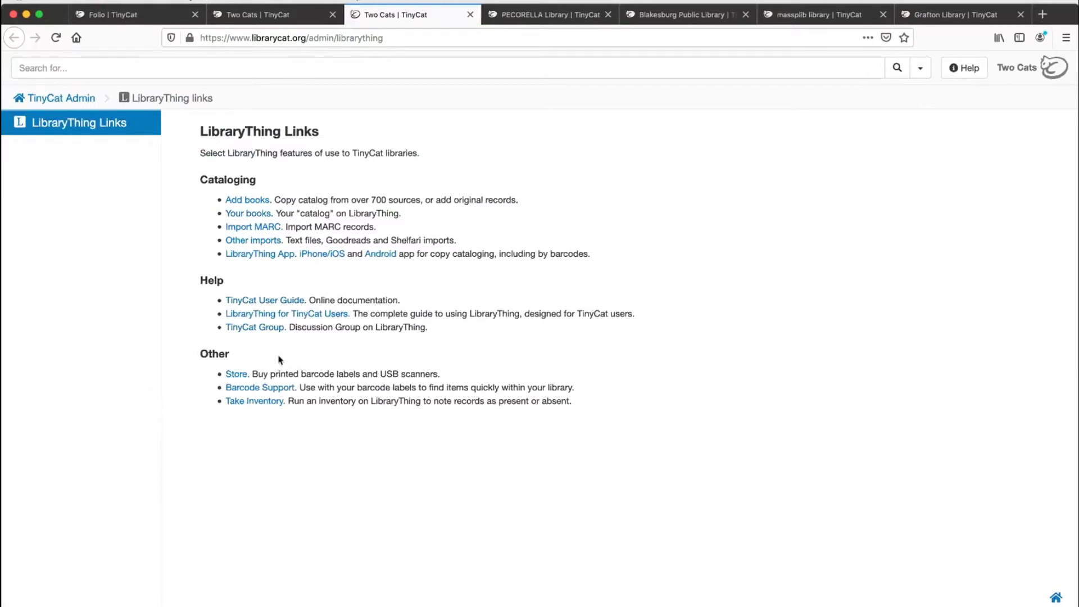
key(super+w)
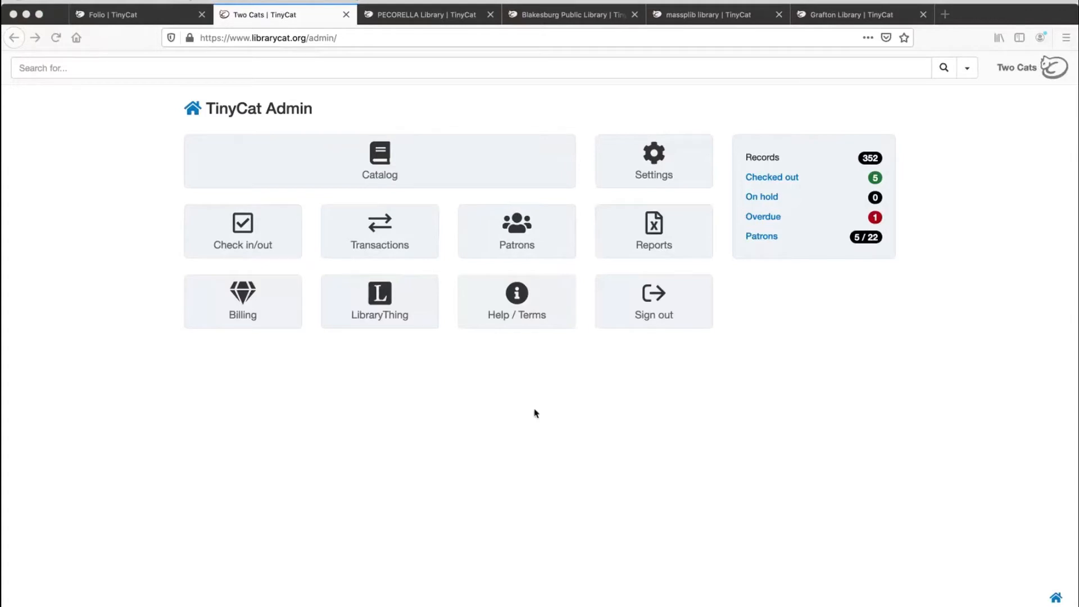
Step: Open the TinyCat help wiki in a new tab and copy its web address
click(477, 325)
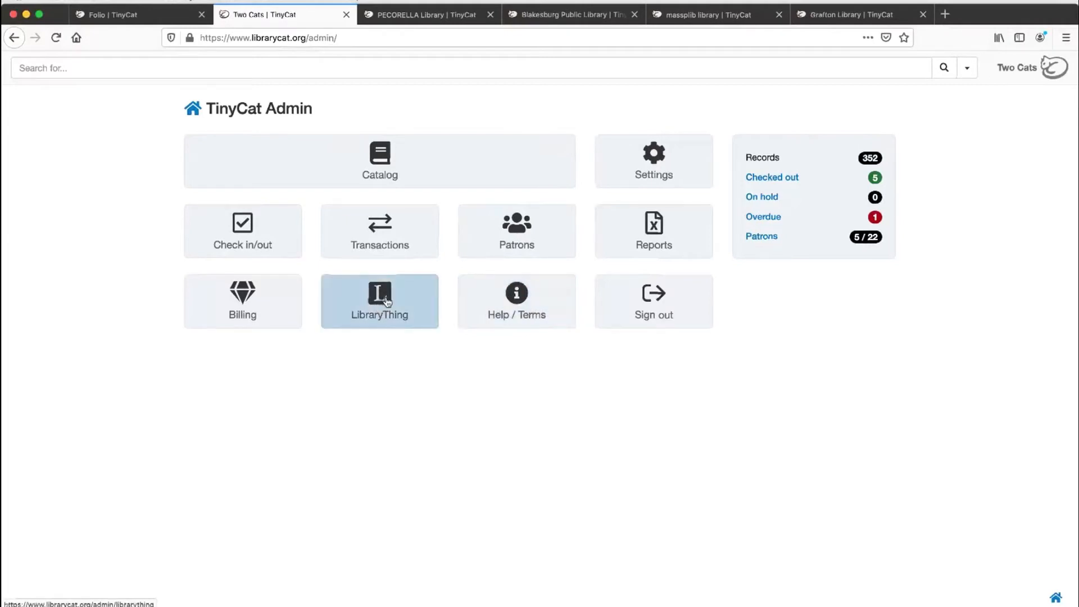
click(488, 290)
click(385, 9)
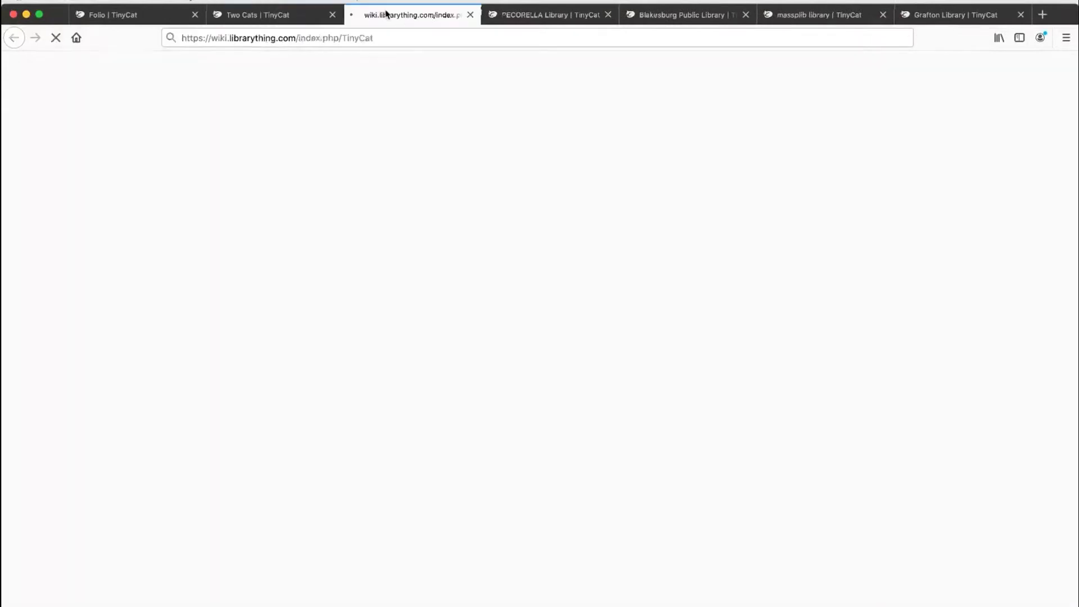
right_click(376, 36)
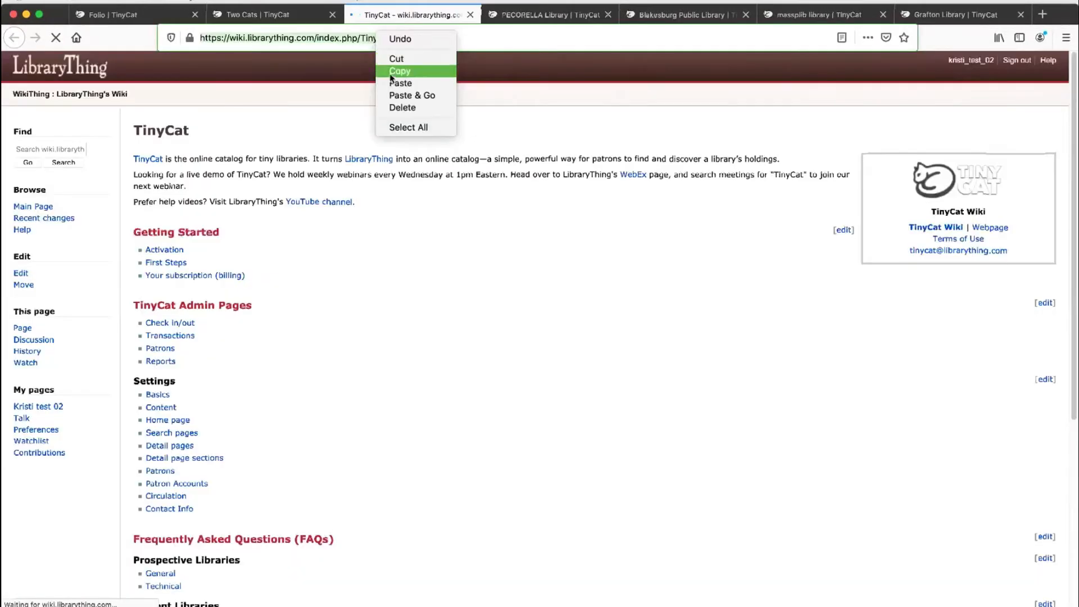
click(394, 71)
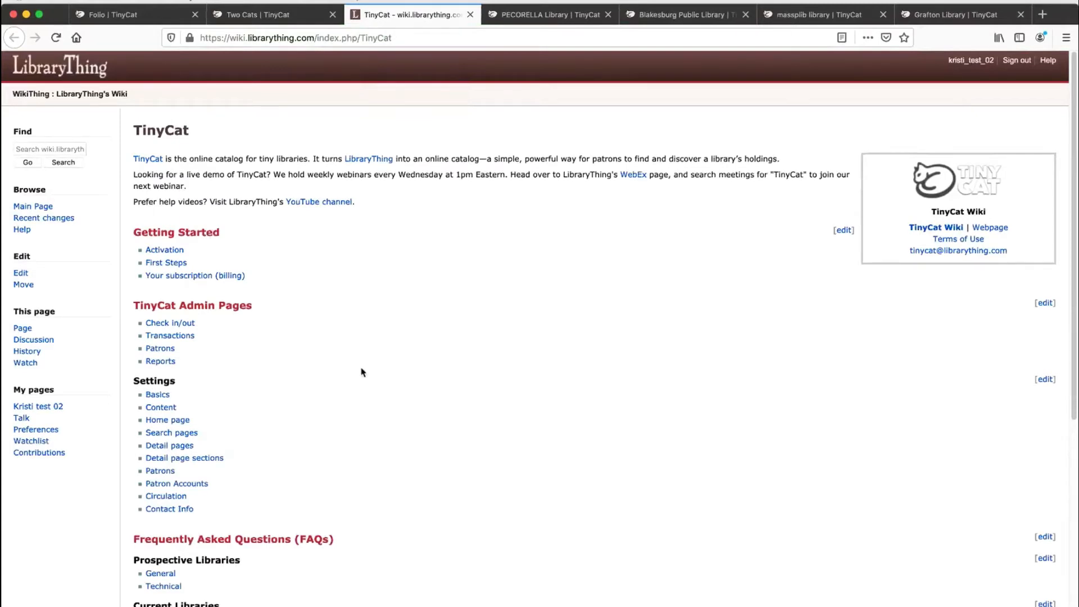
Step: Look over the wiki's admin, settings, FAQ, troubleshooting and contact topics, and close it to return to TinyCat Admin
scroll(361, 371, down, 5)
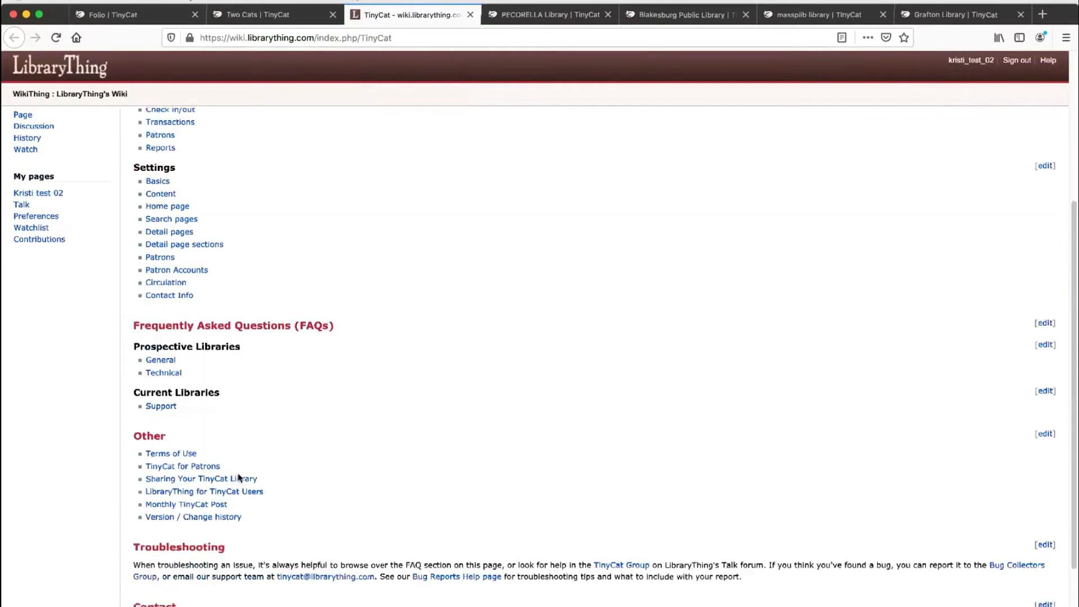
scroll(225, 450, down, 1)
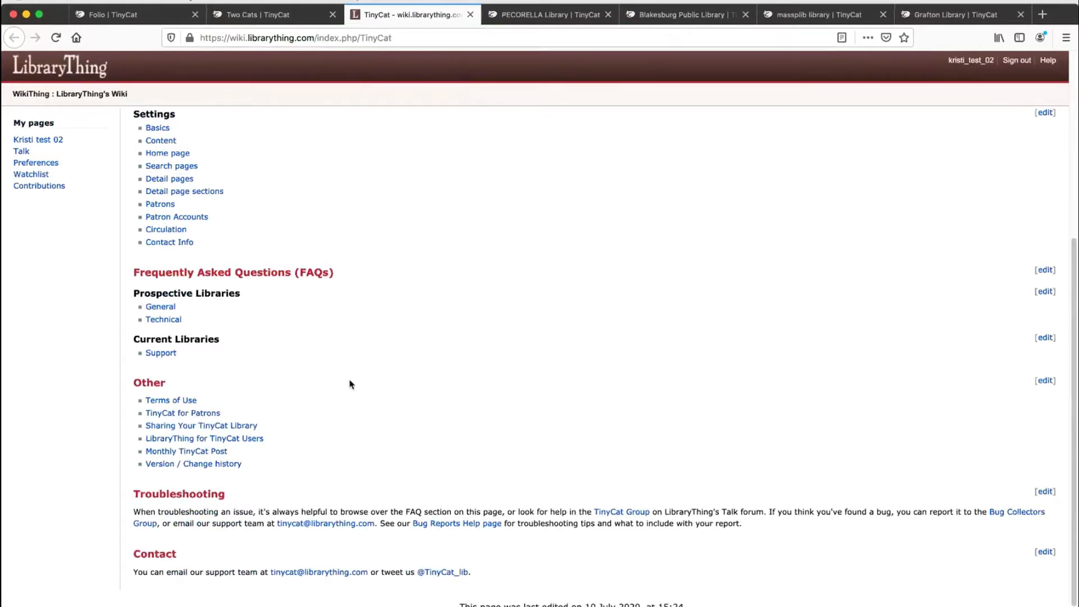
scroll(350, 384, up, 4)
scroll(350, 384, up, 1)
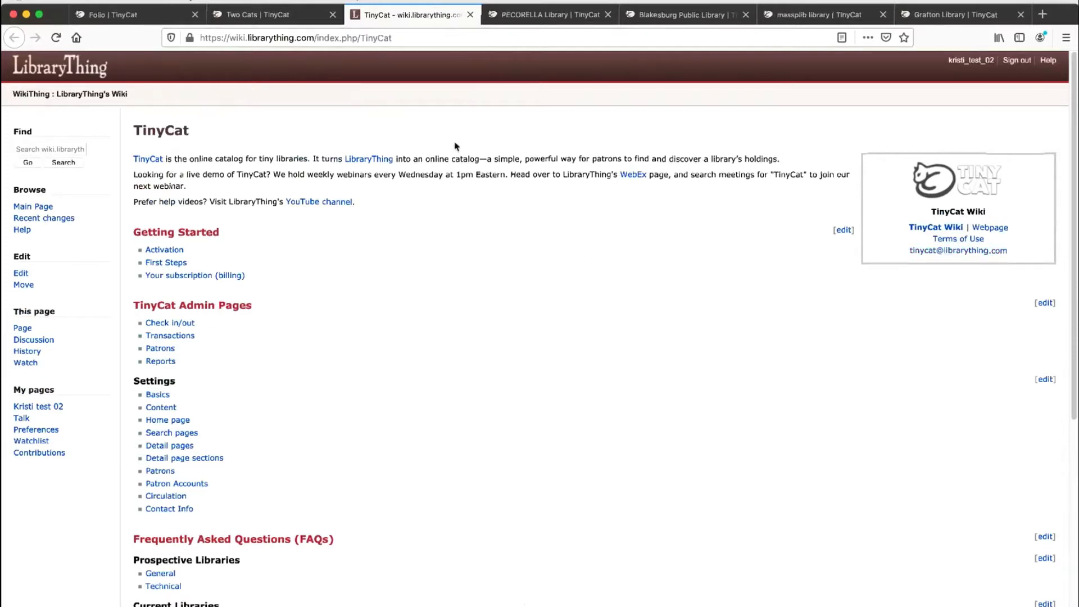
click(293, 21)
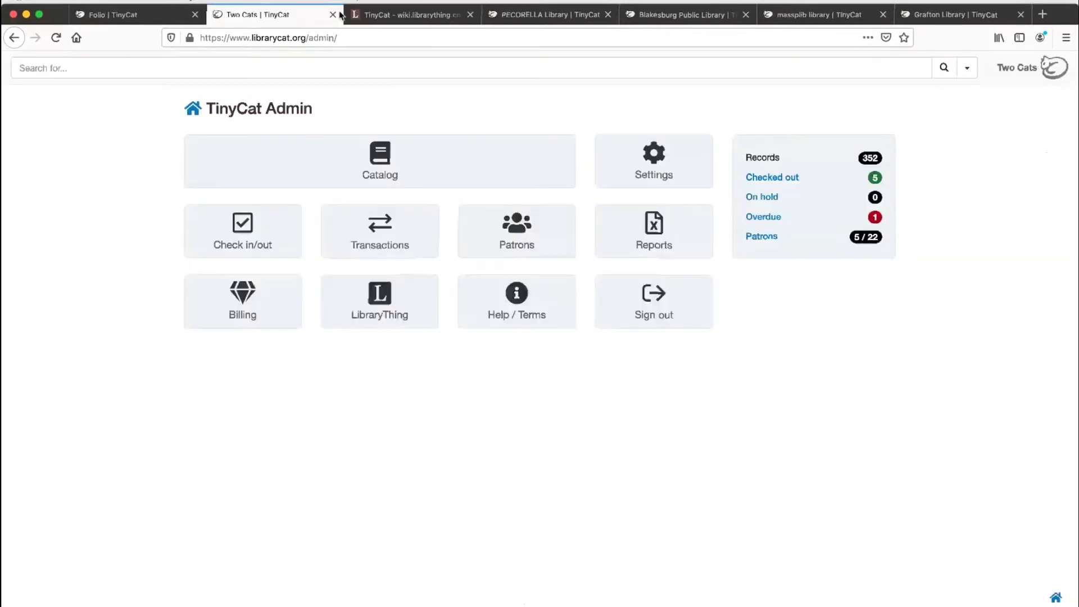
click(345, 15)
key(super+w)
click(345, 15)
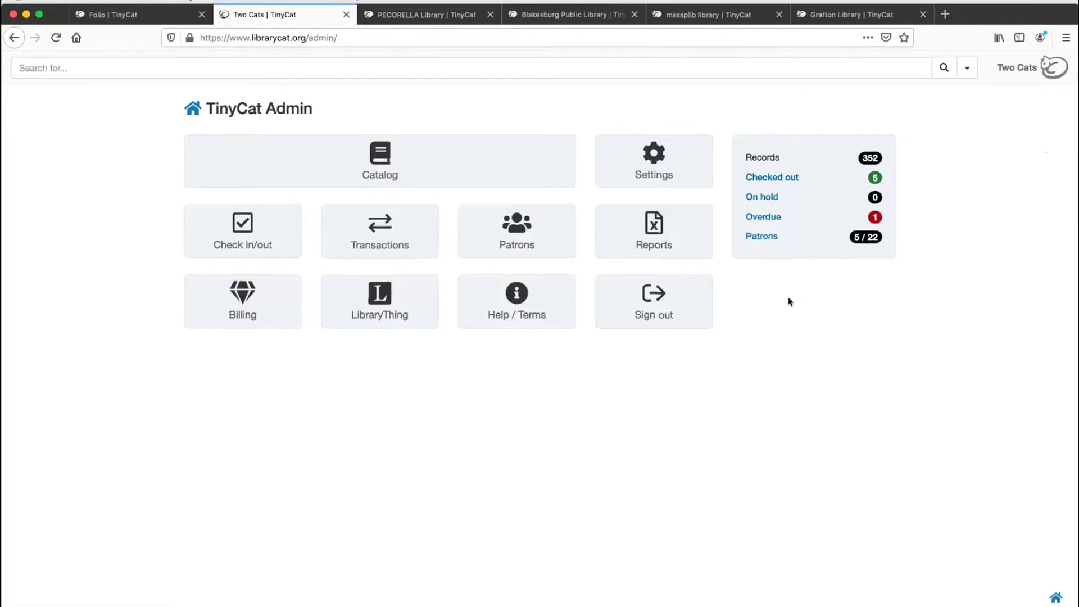
Step: Open the TinyCat settings and examine the Basics page's library names, included collections and admin icon option, glancing at the Content page
click(687, 165)
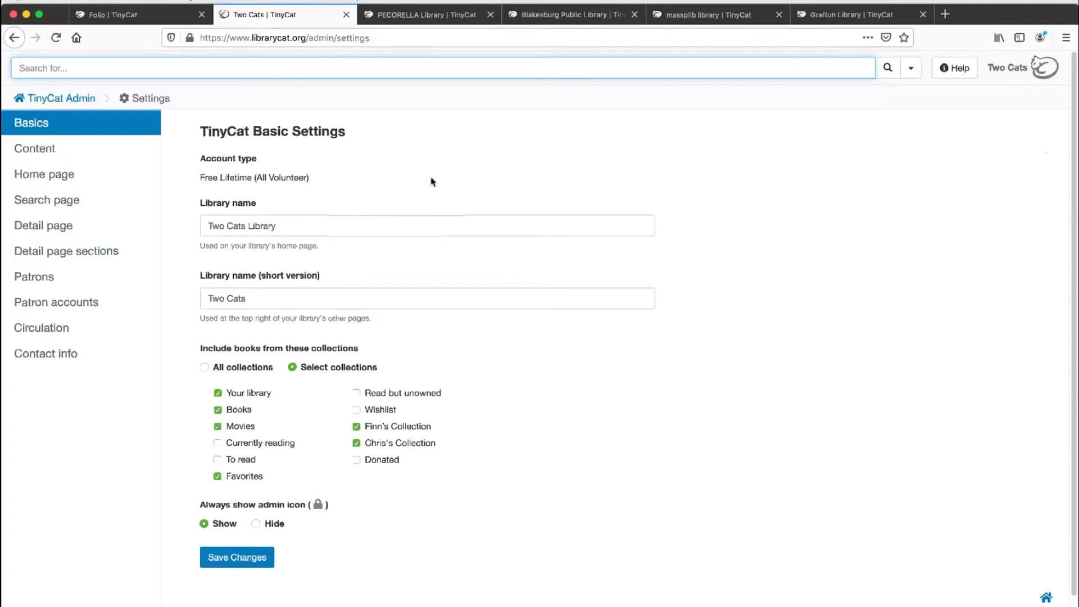
scroll(433, 196, down, 1)
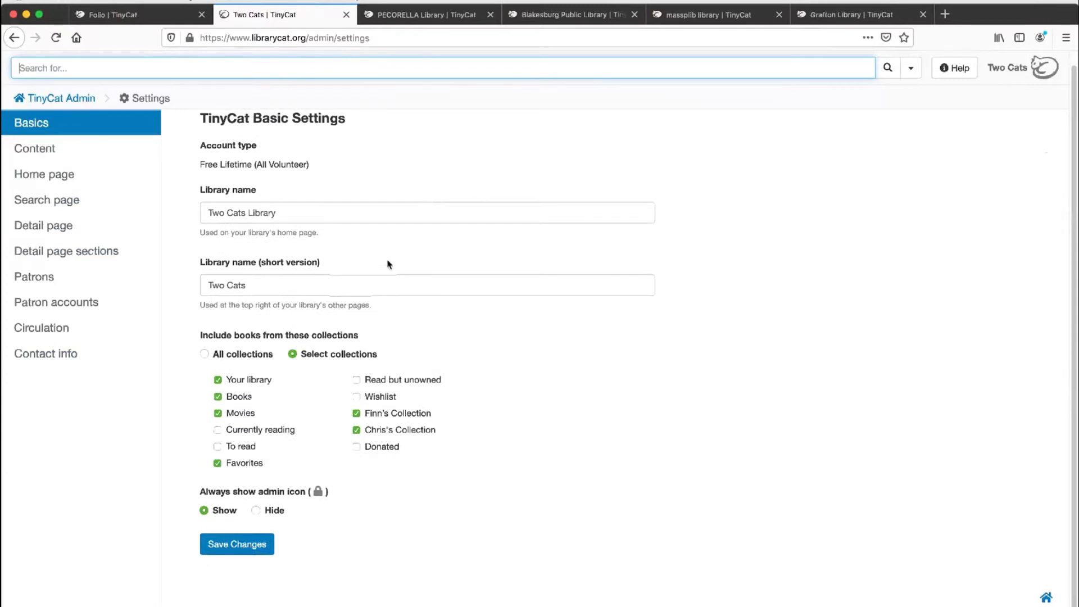
click(75, 158)
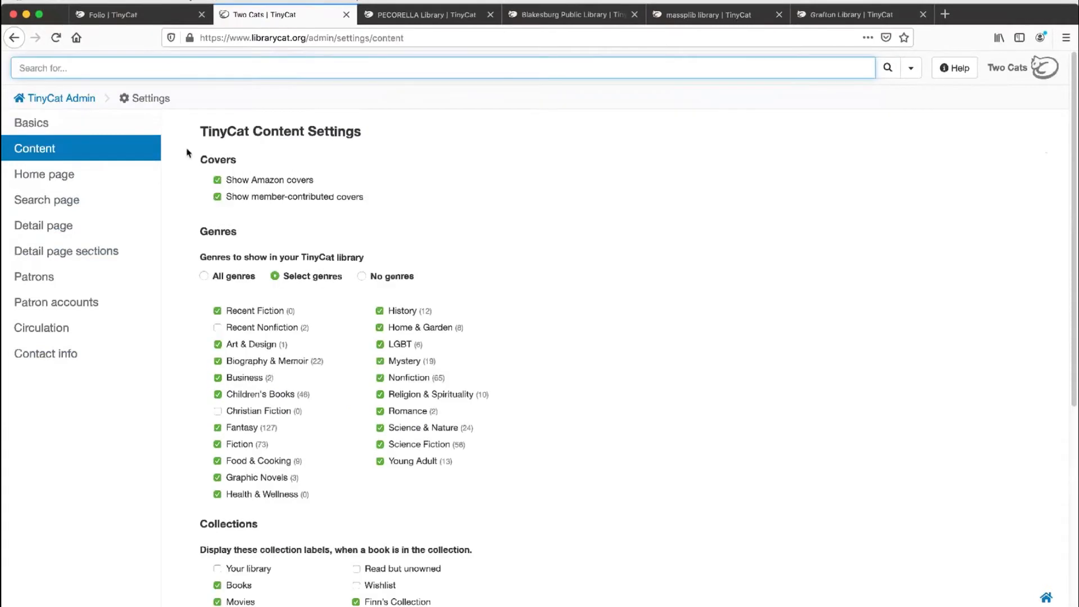
click(131, 131)
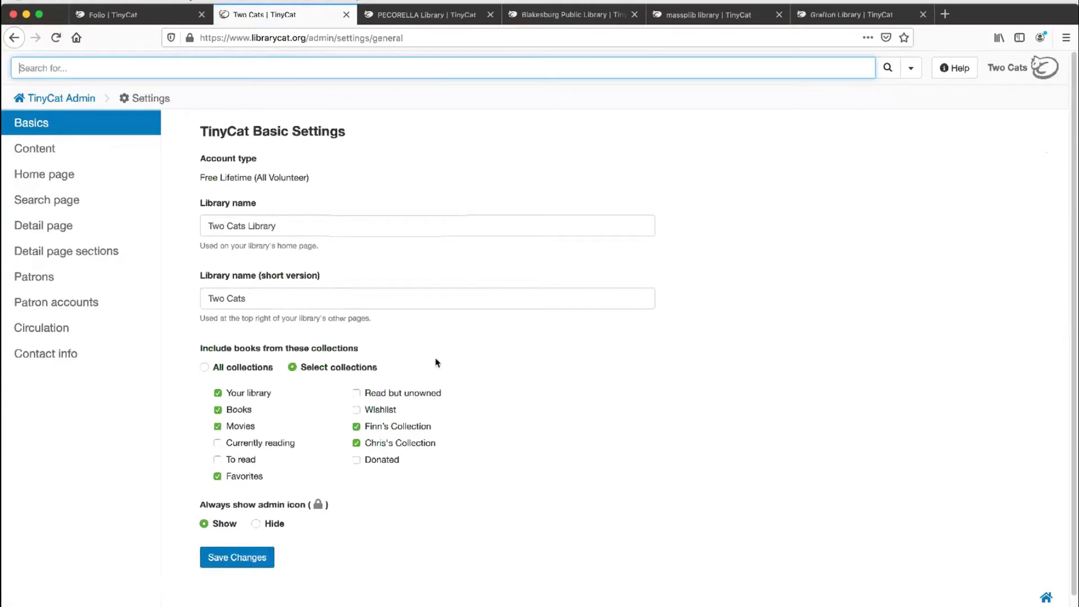
Step: Review the Content settings for covers, genres, collections and reviews, and tick the custom JavaScript option to show its code
click(114, 154)
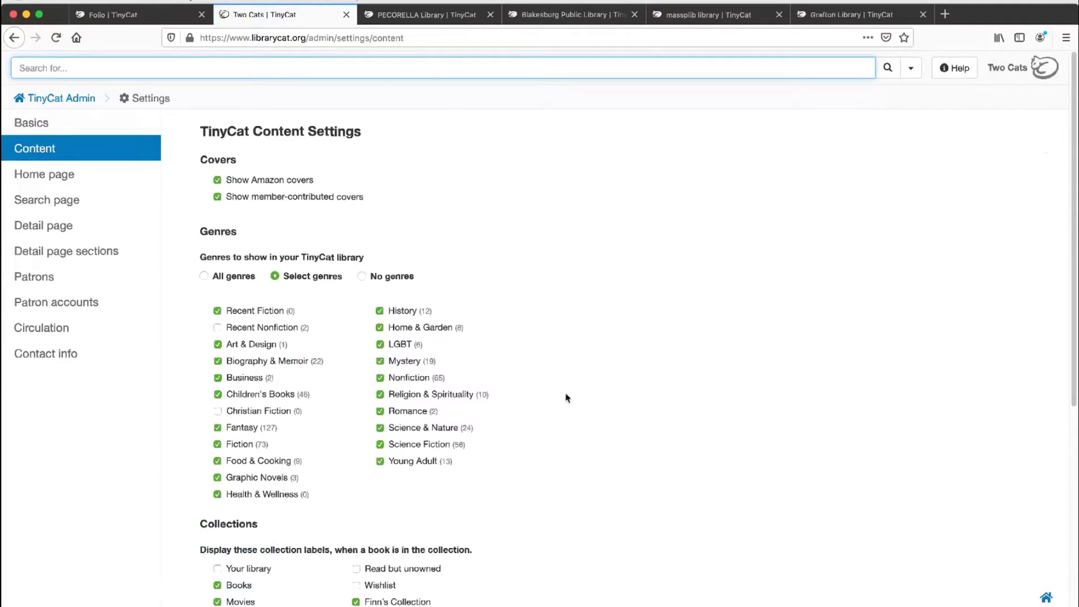
scroll(566, 398, down, 5)
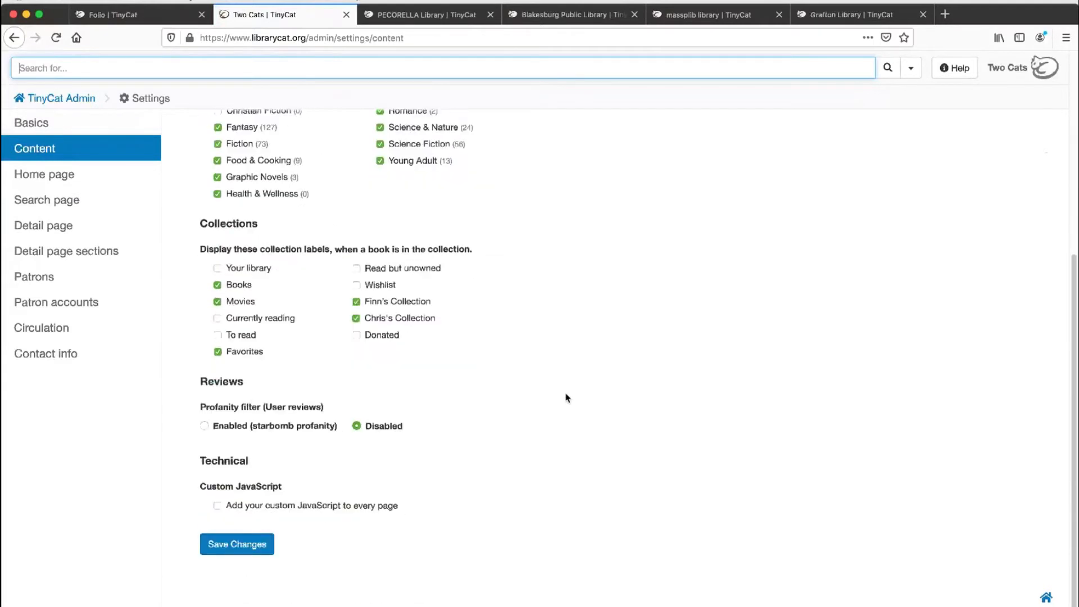
click(242, 507)
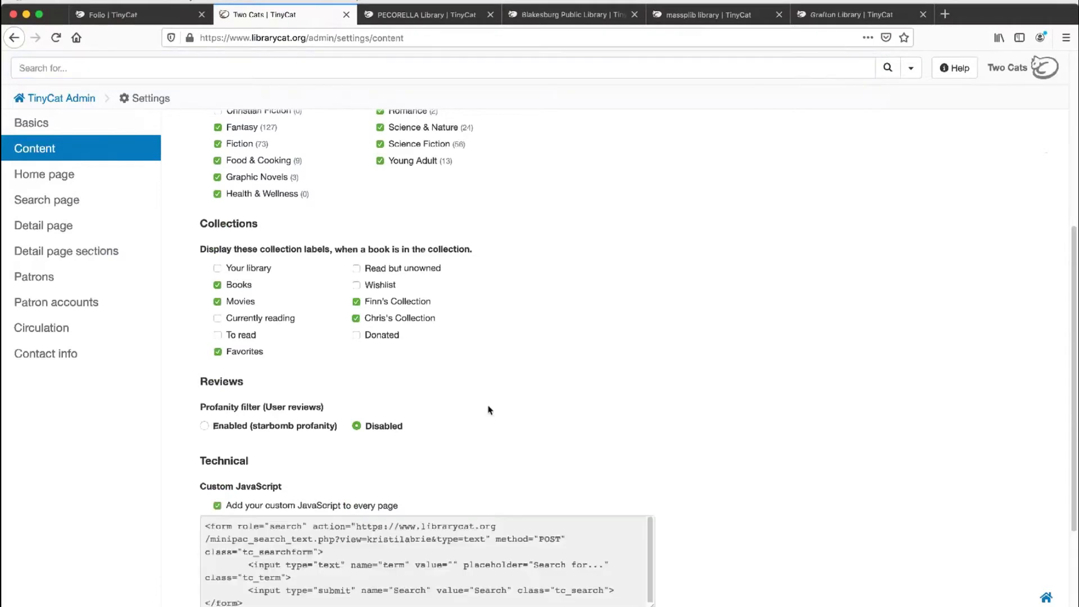
scroll(489, 277, down, 4)
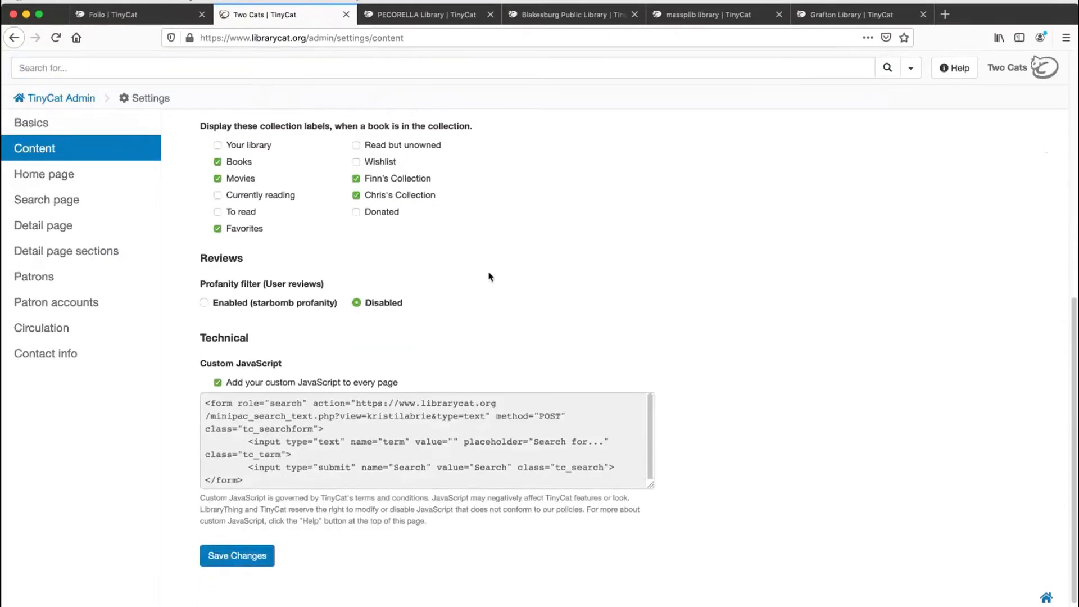
Step: View the PECORELLA Library's Reservation & Appointment Form as a custom JavaScript example, and close that library to return to the settings
click(397, 17)
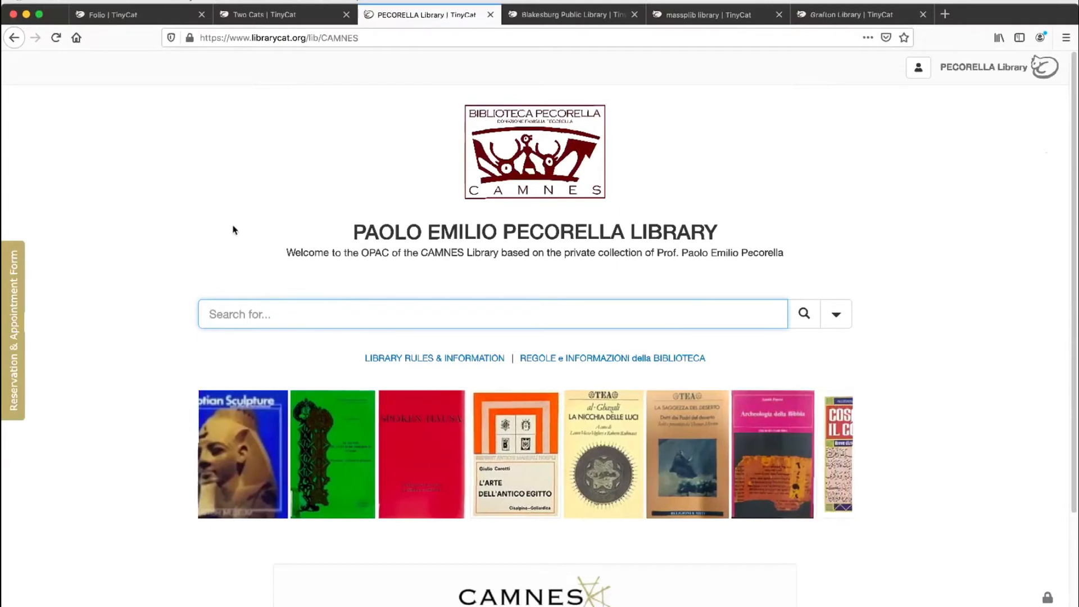
click(12, 261)
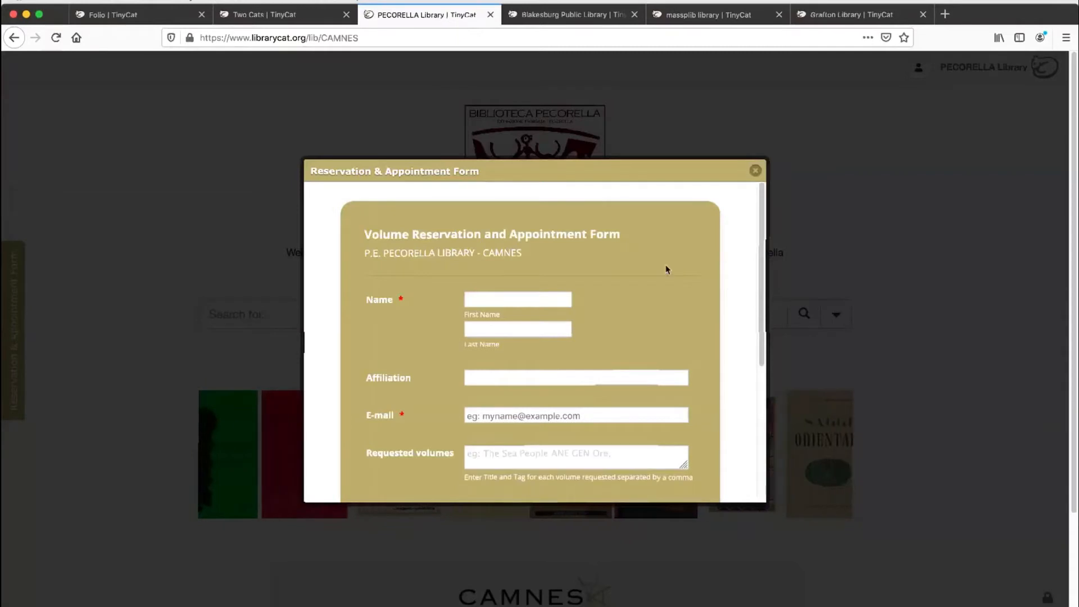
scroll(726, 289, down, 3)
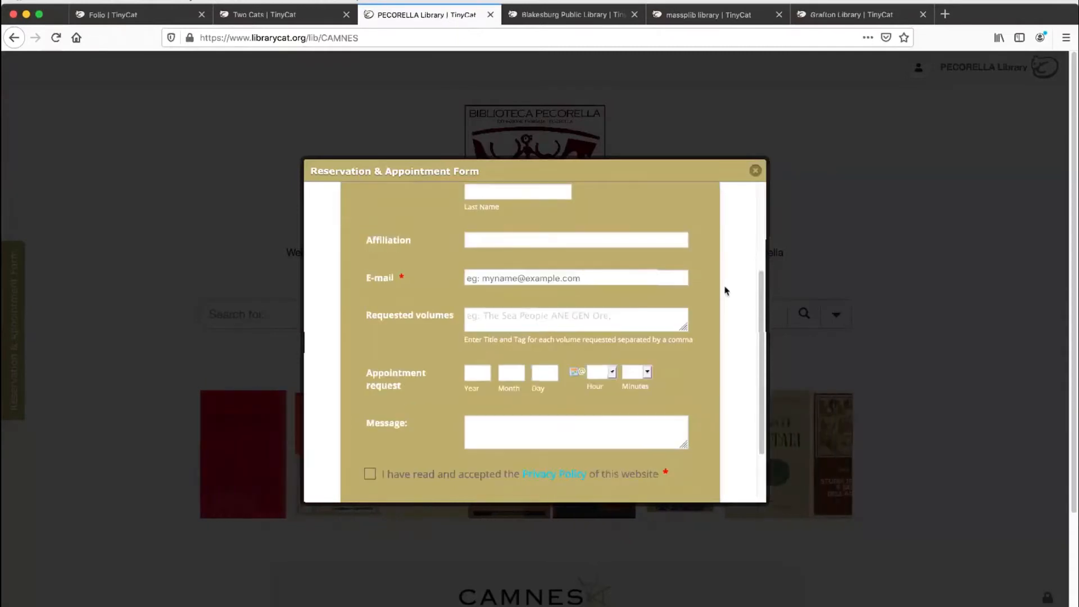
scroll(725, 290, down, 2)
scroll(725, 290, up, 5)
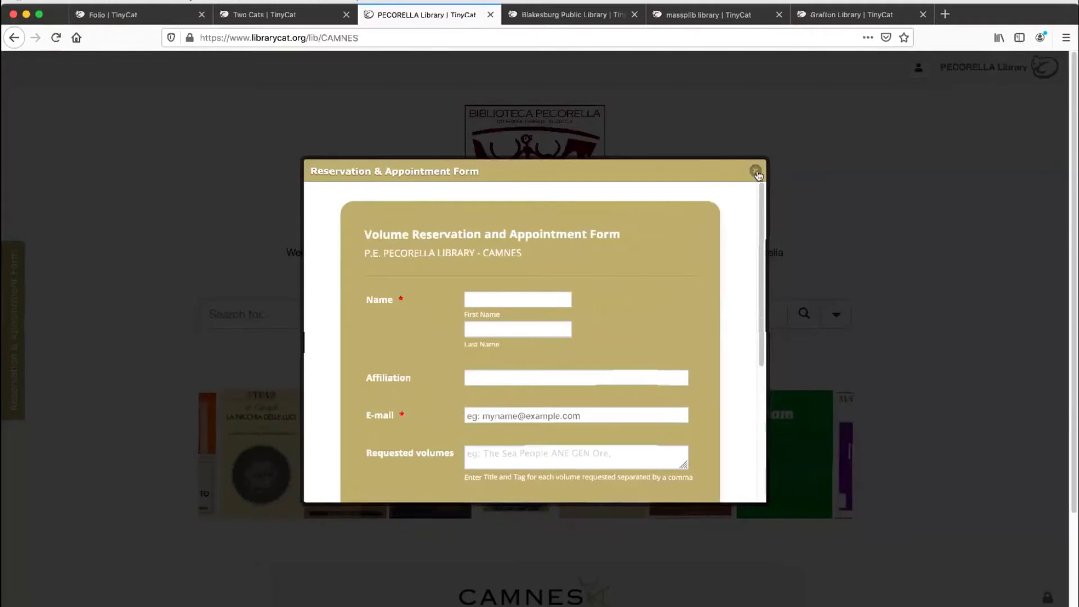
key(super+w)
key(ctrl+shift+Tab)
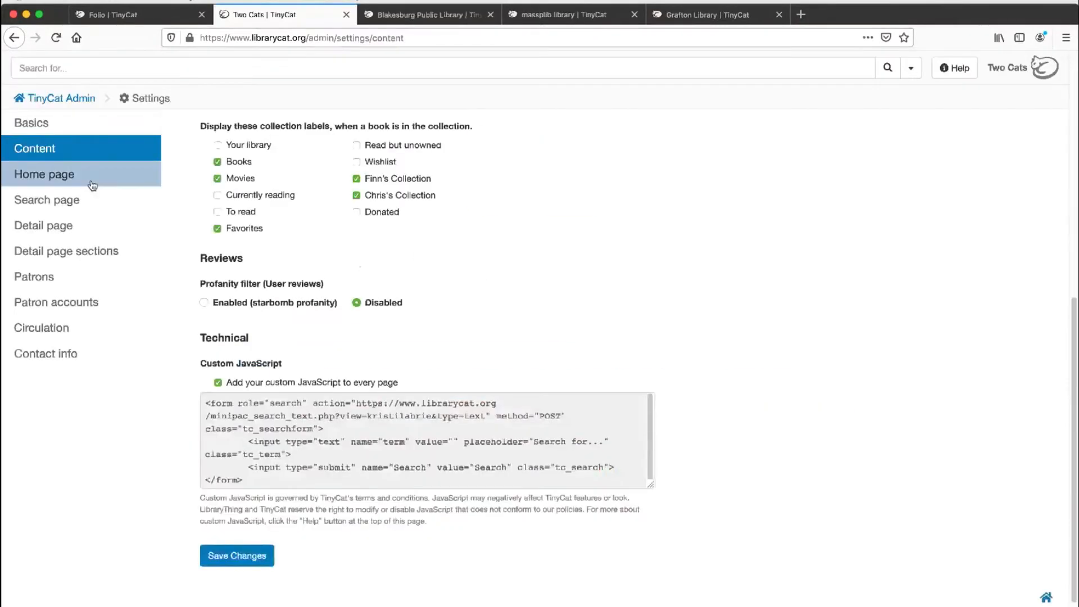
Step: Review the Home page settings for logo, welcome text and added content, and open the Search page settings
click(92, 175)
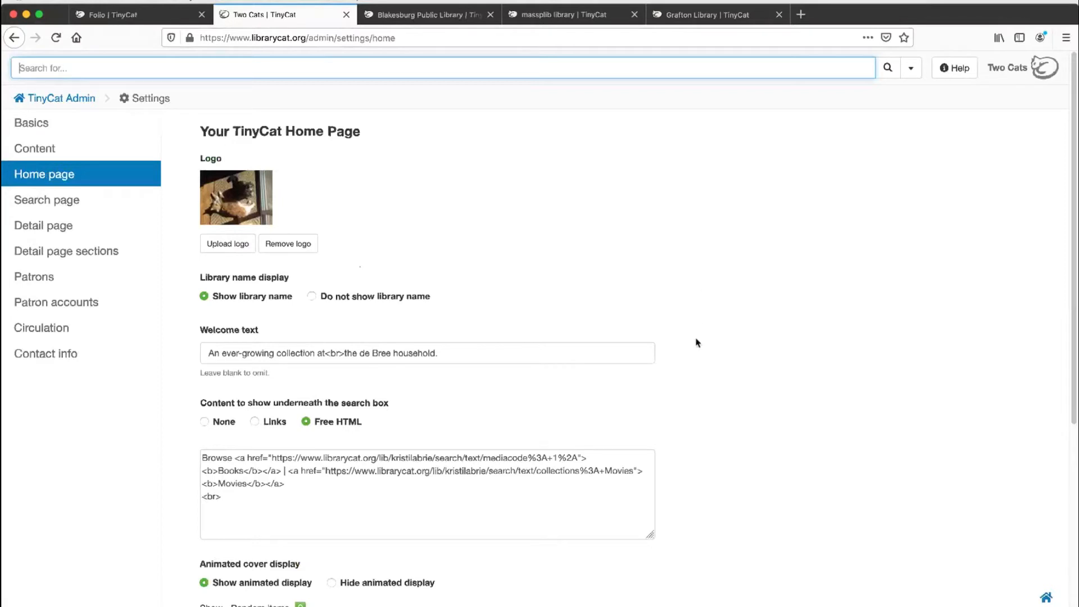
scroll(696, 342, down, 2)
scroll(696, 342, down, 3)
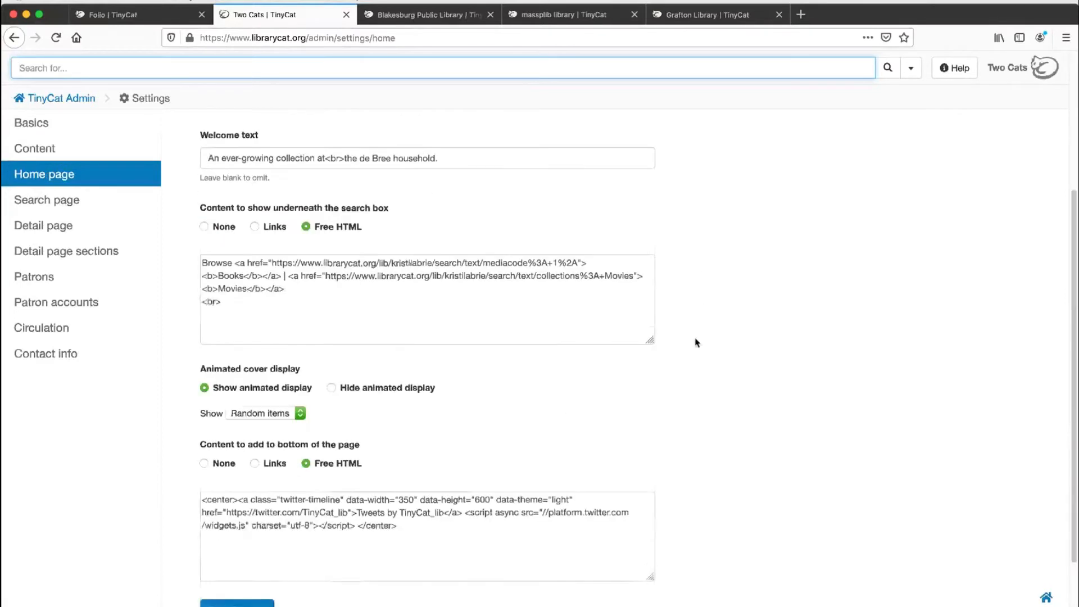
scroll(695, 337, up, 3)
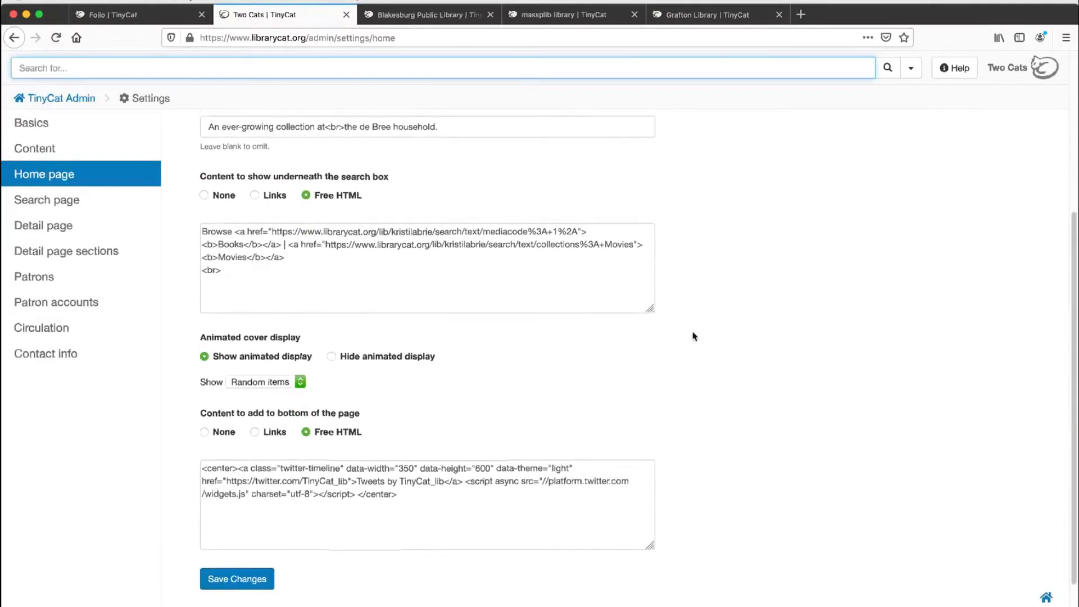
click(83, 208)
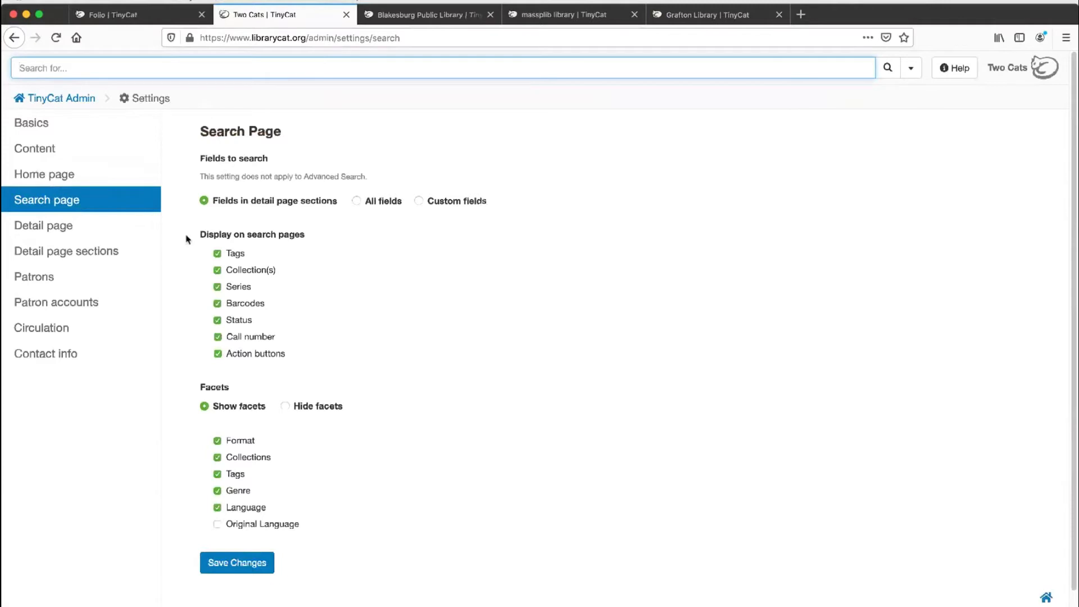
Step: In the Detail page settings, try Ask About This as a link in the "More" section and restore the button in the "Status" section
click(115, 229)
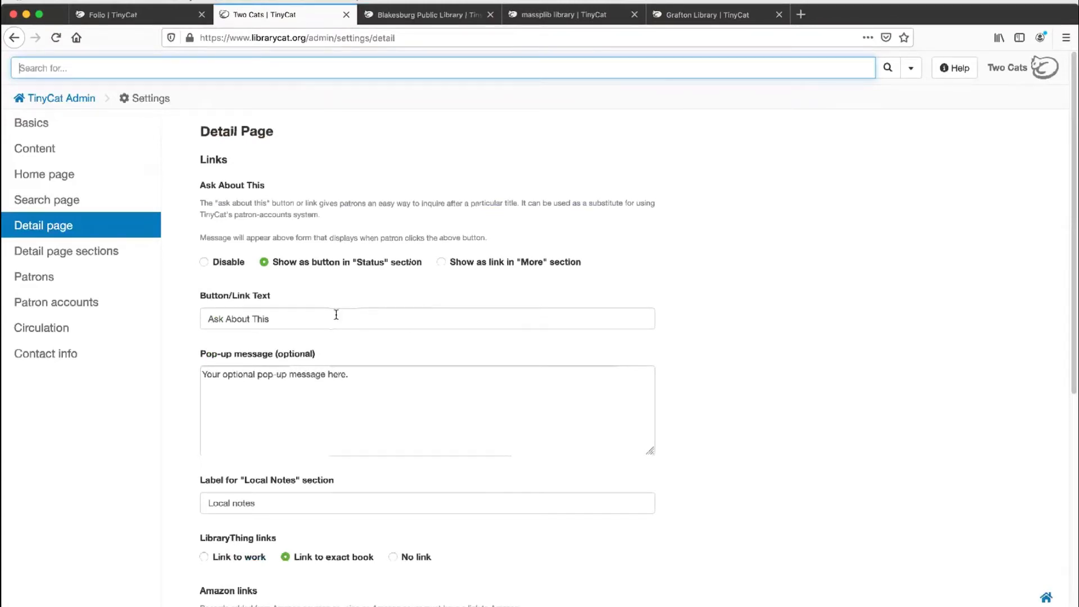
click(273, 312)
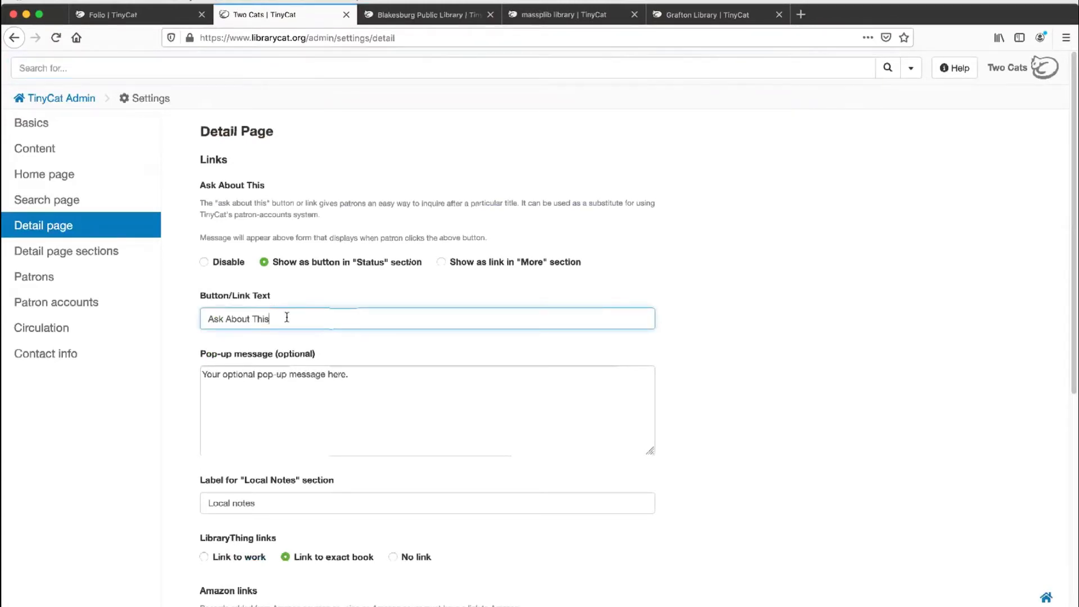
triple_click(287, 318)
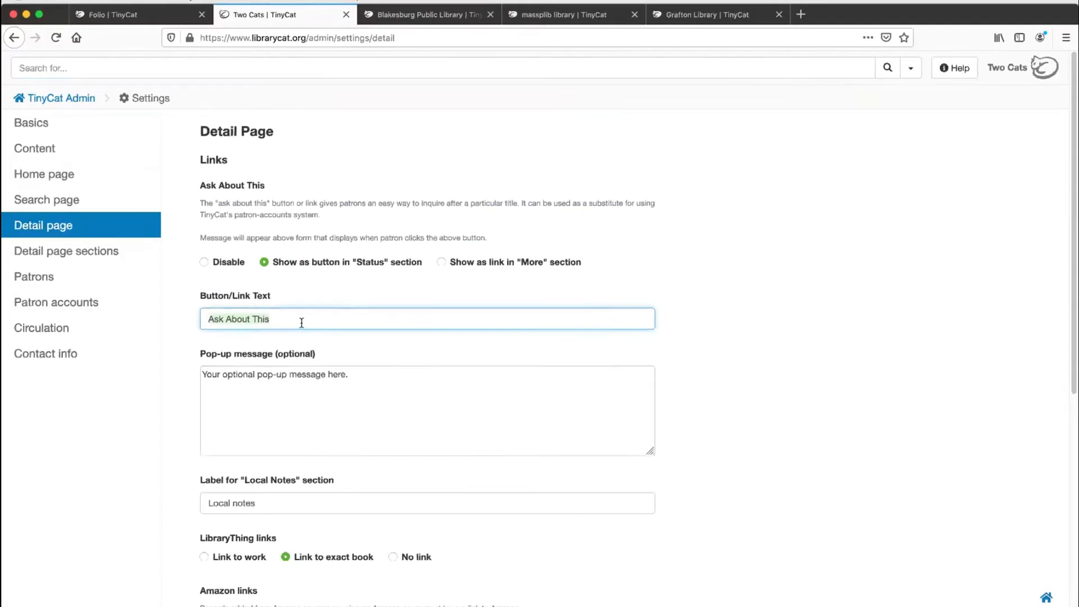
click(302, 323)
click(442, 263)
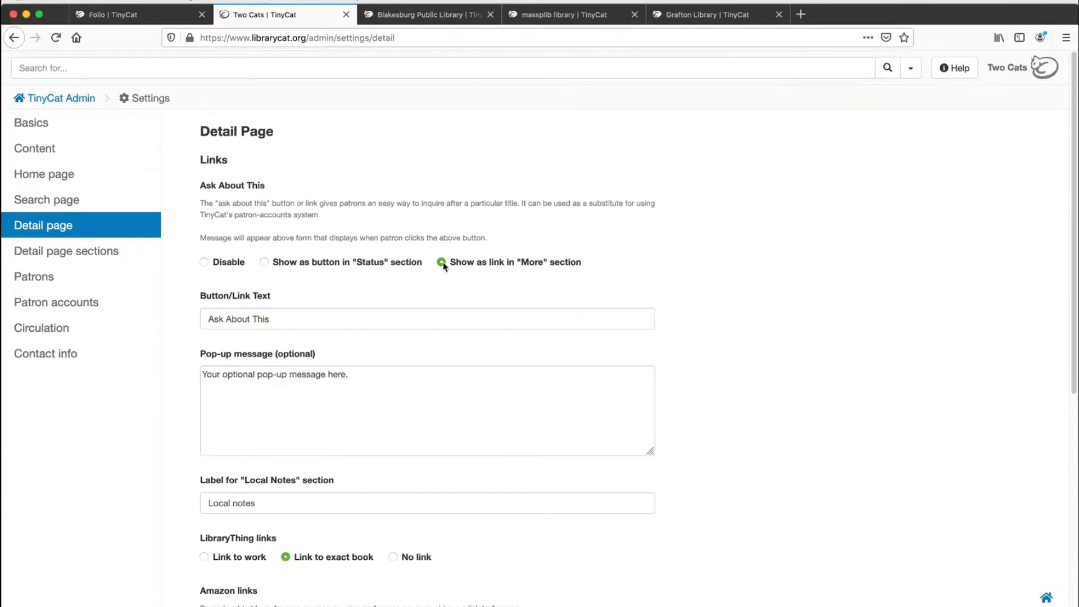
click(301, 264)
Step: Examine the Detail page's LibraryThing links, Amazon links, MARC View and sharing button options
scroll(393, 310, down, 2)
scroll(394, 311, down, 6)
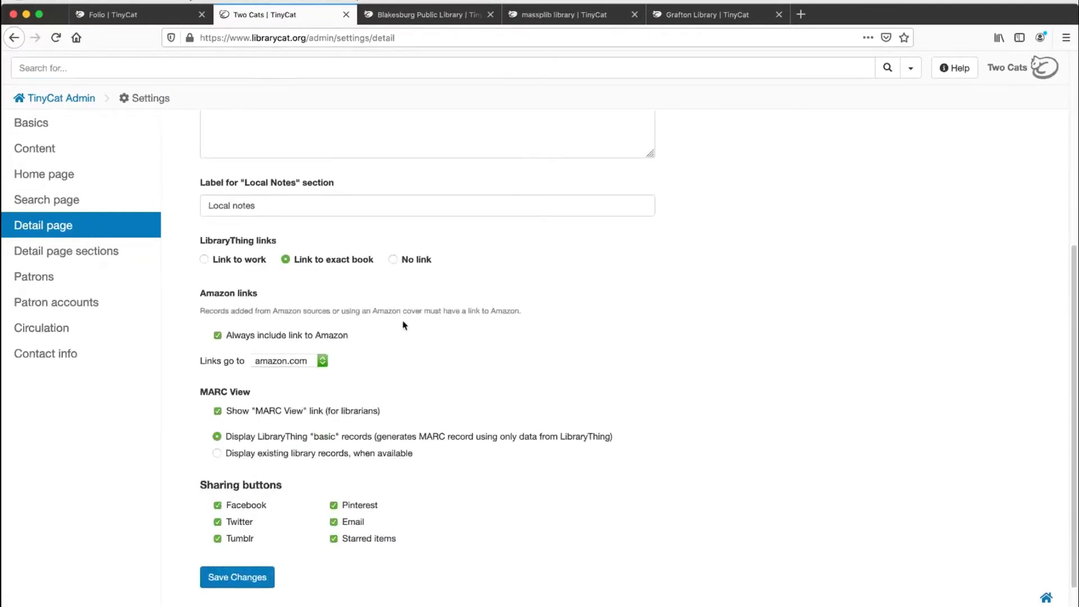
scroll(299, 473, down, 1)
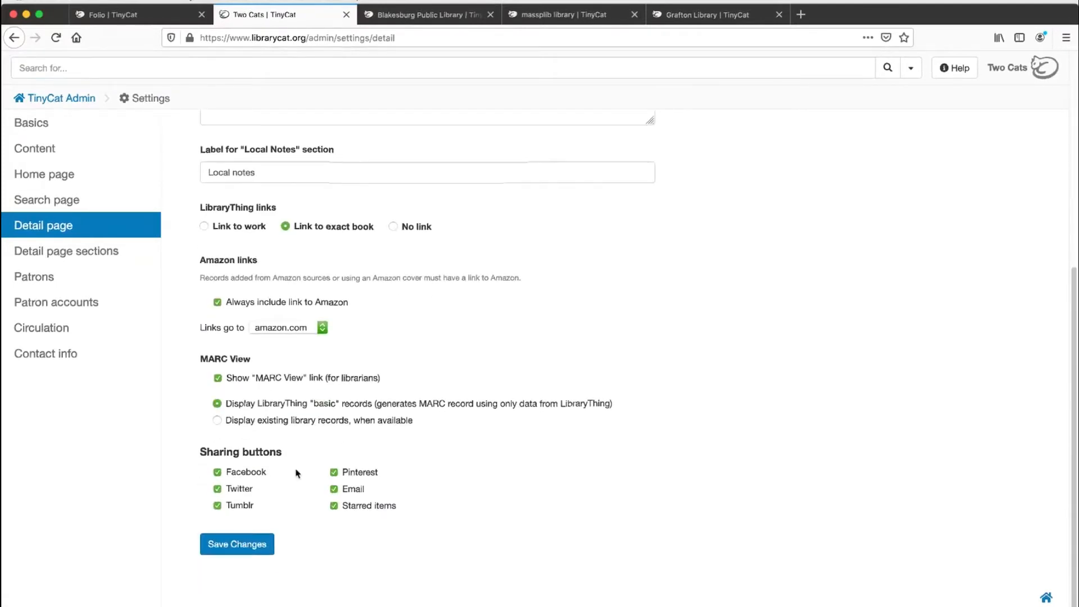
Step: Open the Detail page sections settings and move the Tags section below Local notes
click(109, 256)
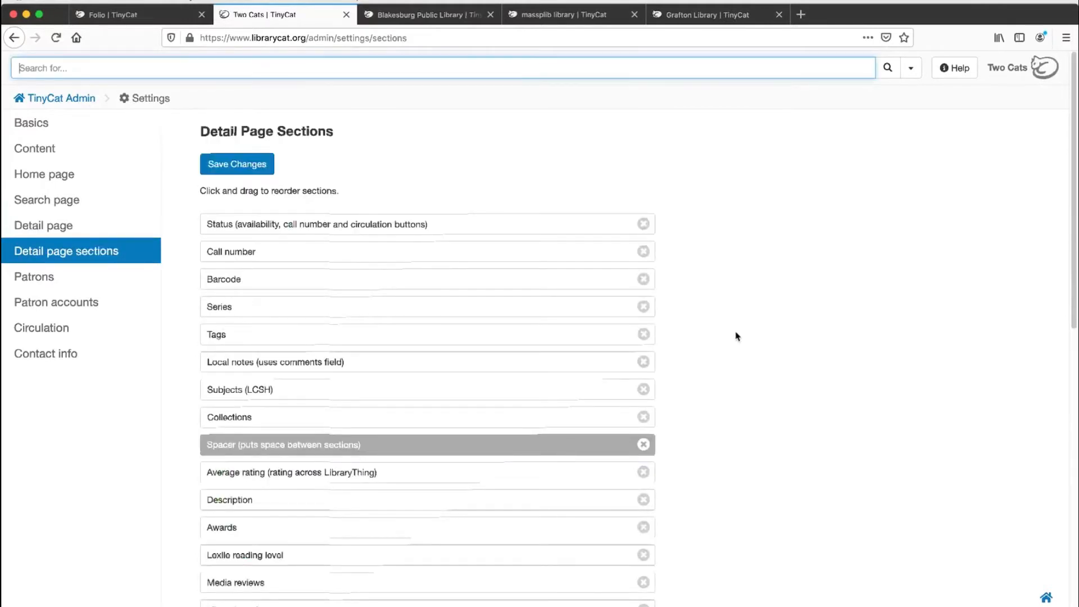
scroll(733, 351, down, 3)
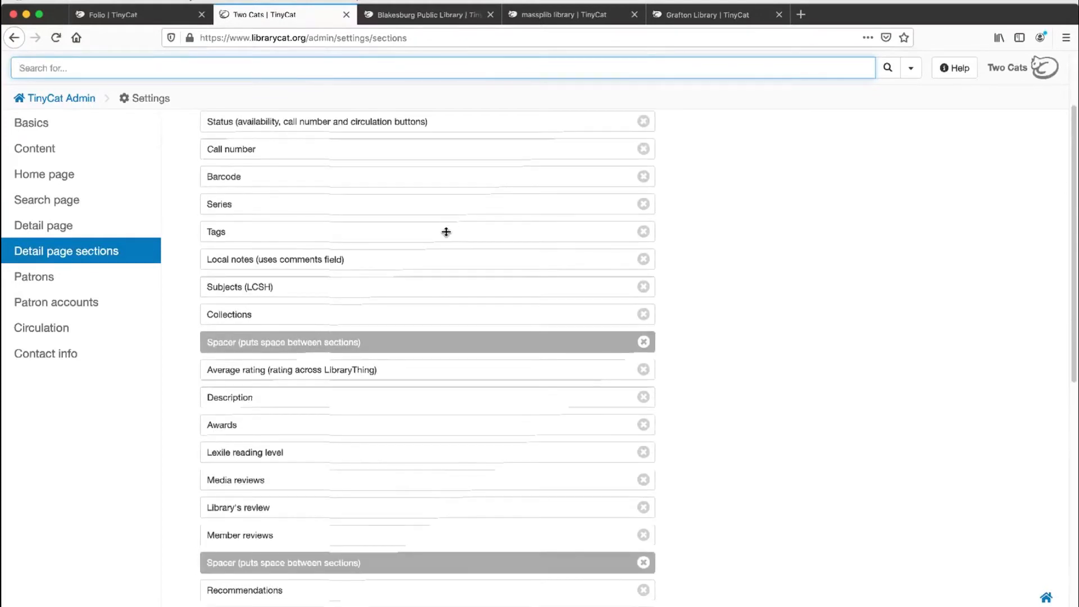
drag(446, 232, 428, 256)
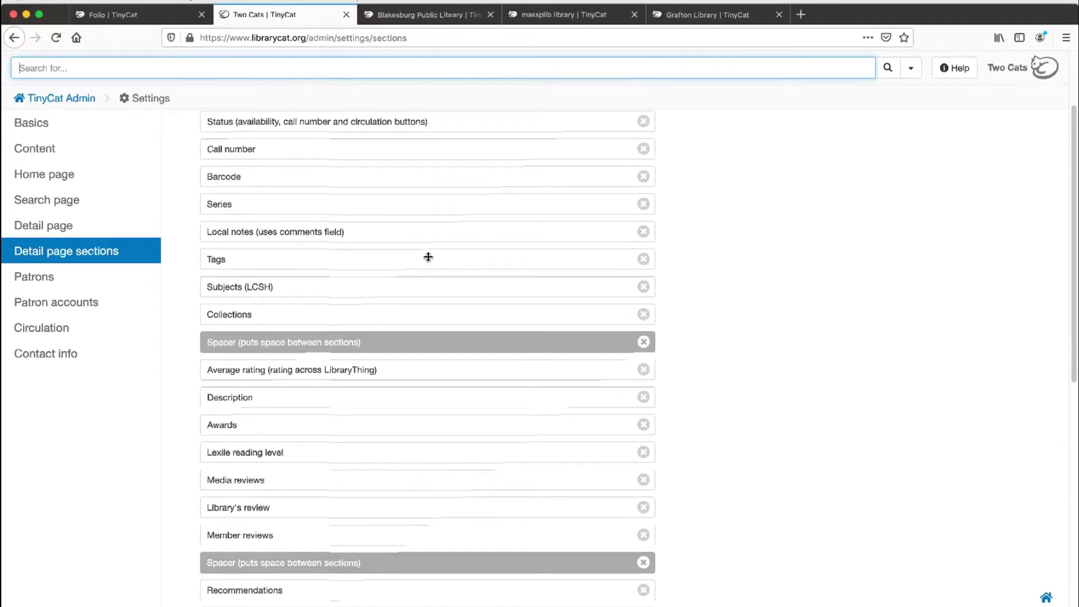
Step: Remove Identifiers (ISBN/EAN/UPC) from the active detail page sections, add Pages and place it below Collections
scroll(428, 257, down, 3)
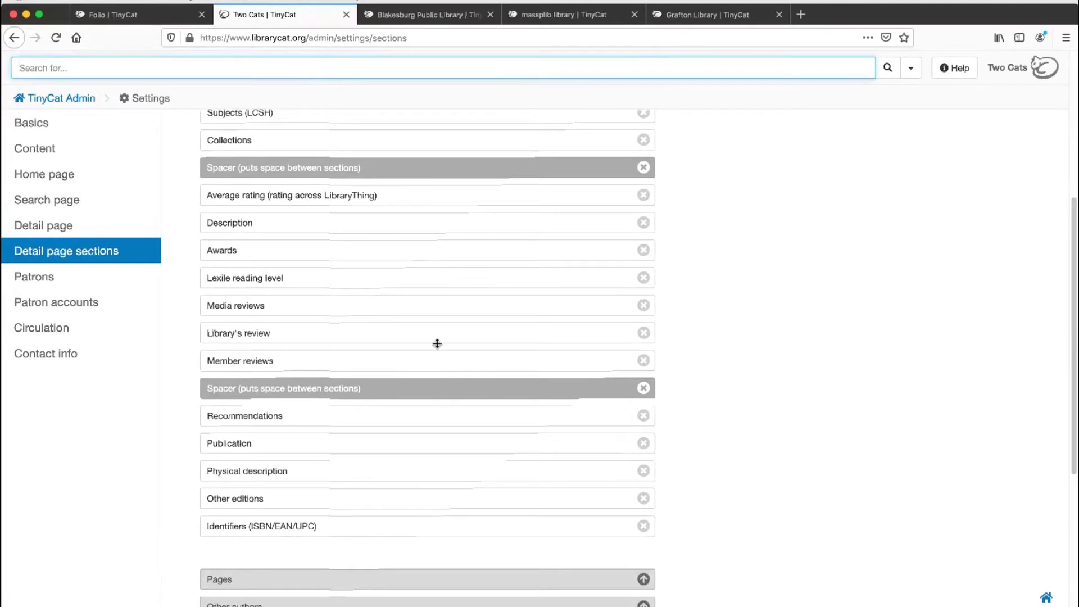
scroll(436, 339, down, 3)
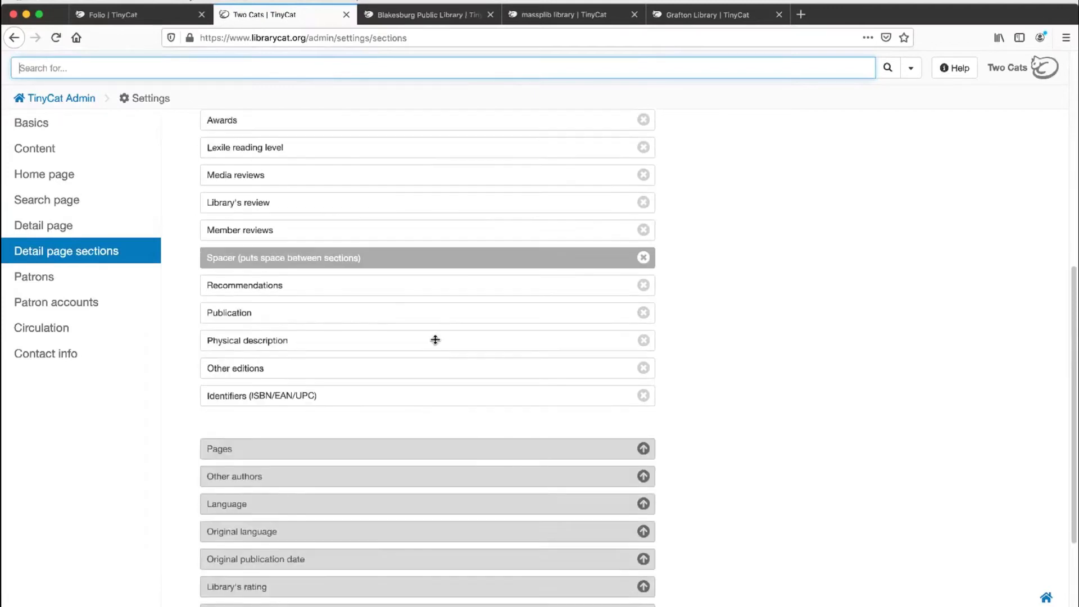
click(644, 342)
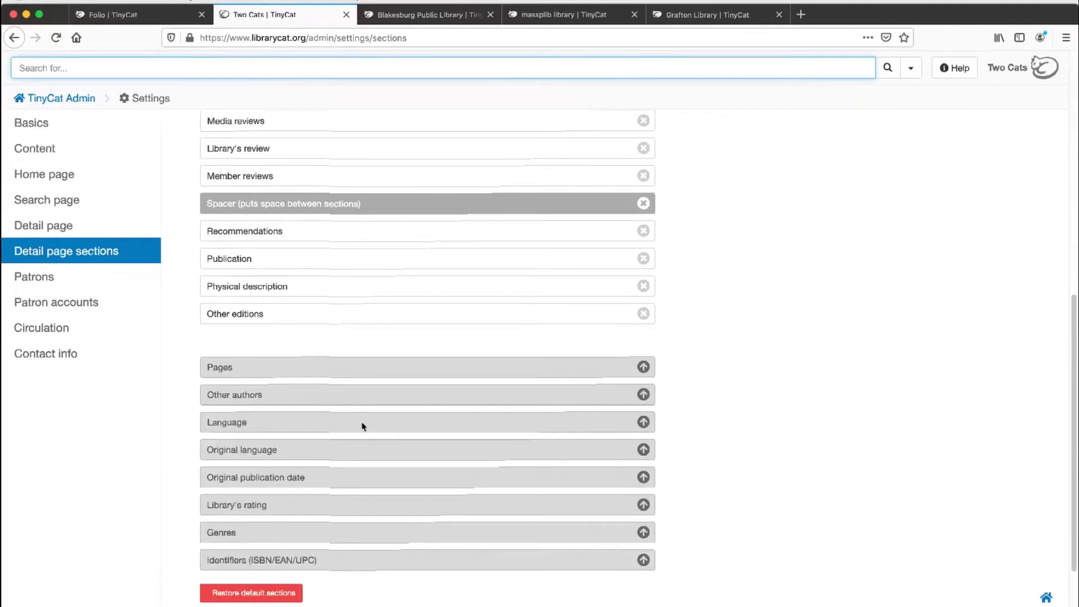
click(643, 368)
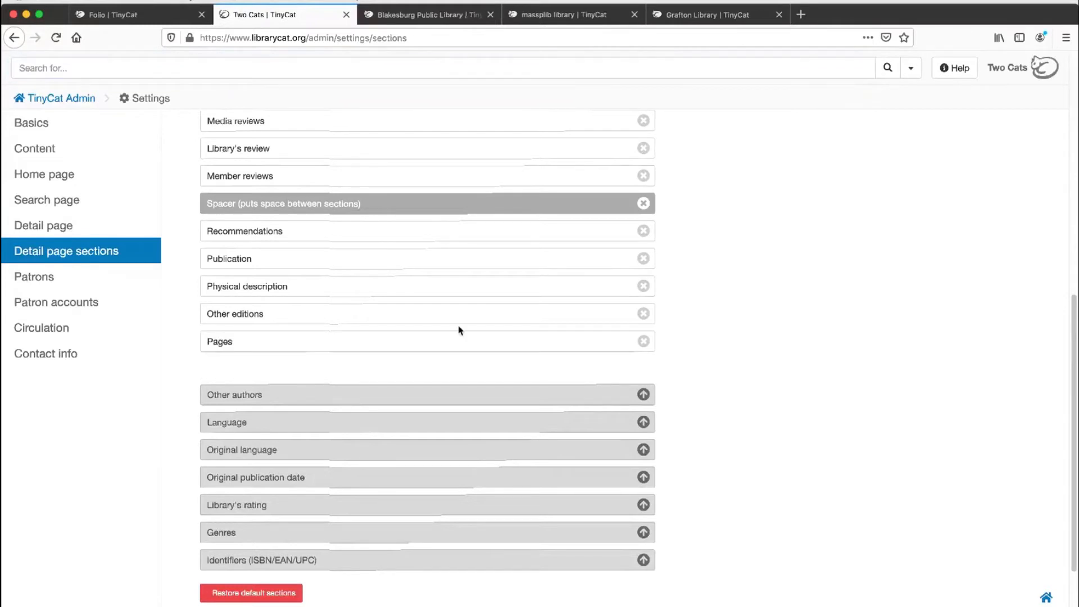
drag(425, 342, 395, 231)
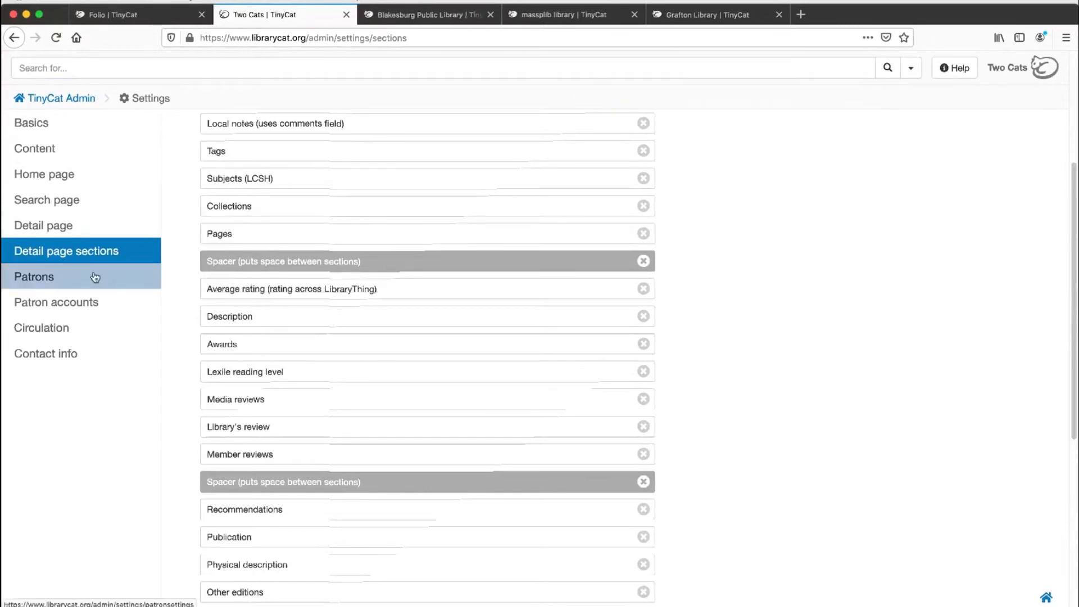
Step: Open the Patrons settings and examine the prompts for adding a patron field and renaming the Occupation field, cancelling both
click(95, 276)
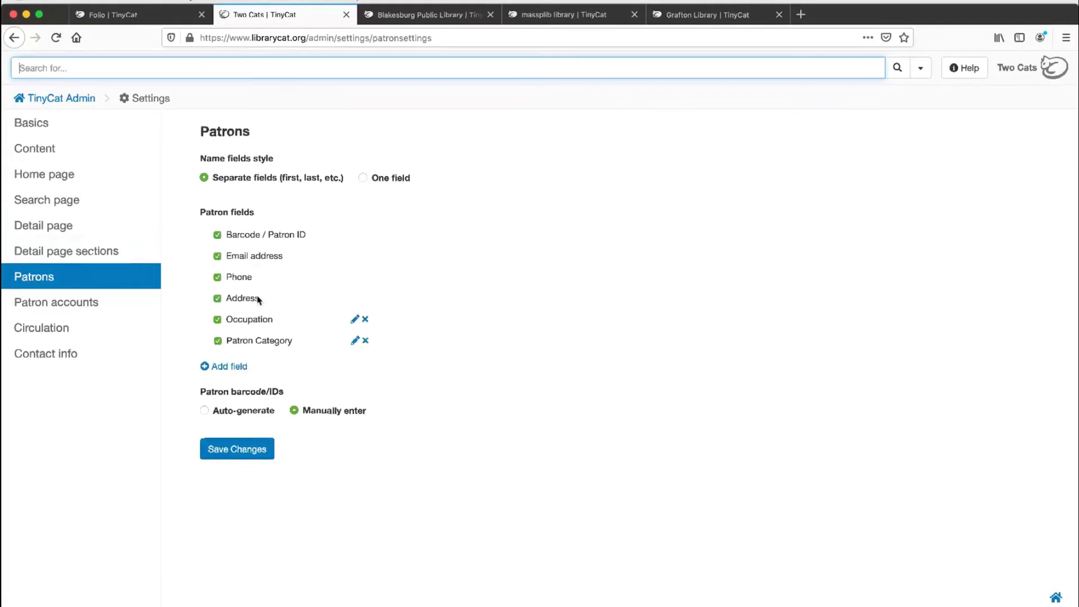
click(229, 367)
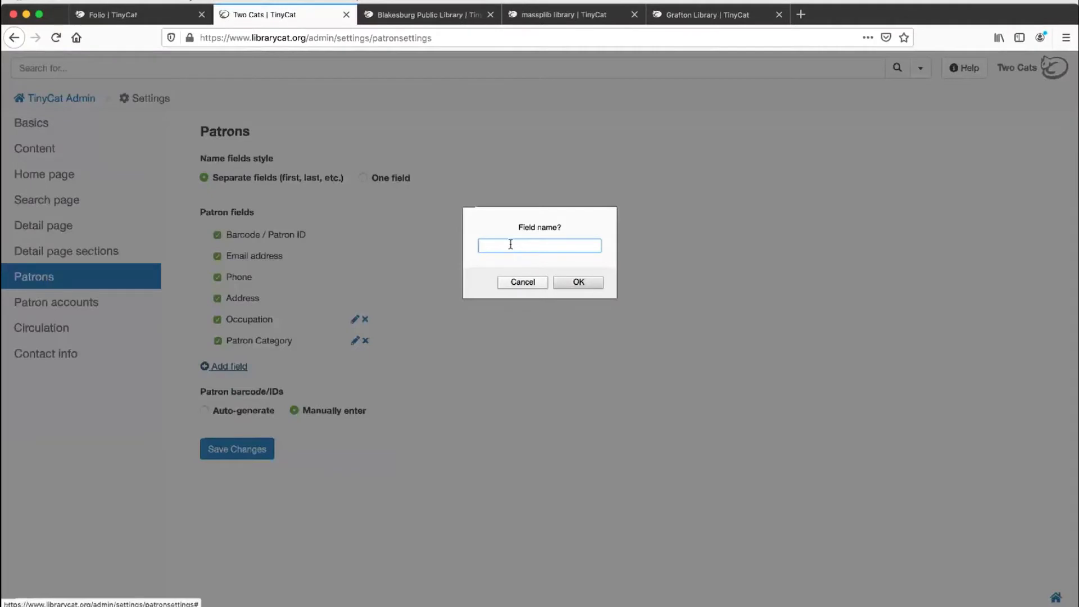
click(523, 283)
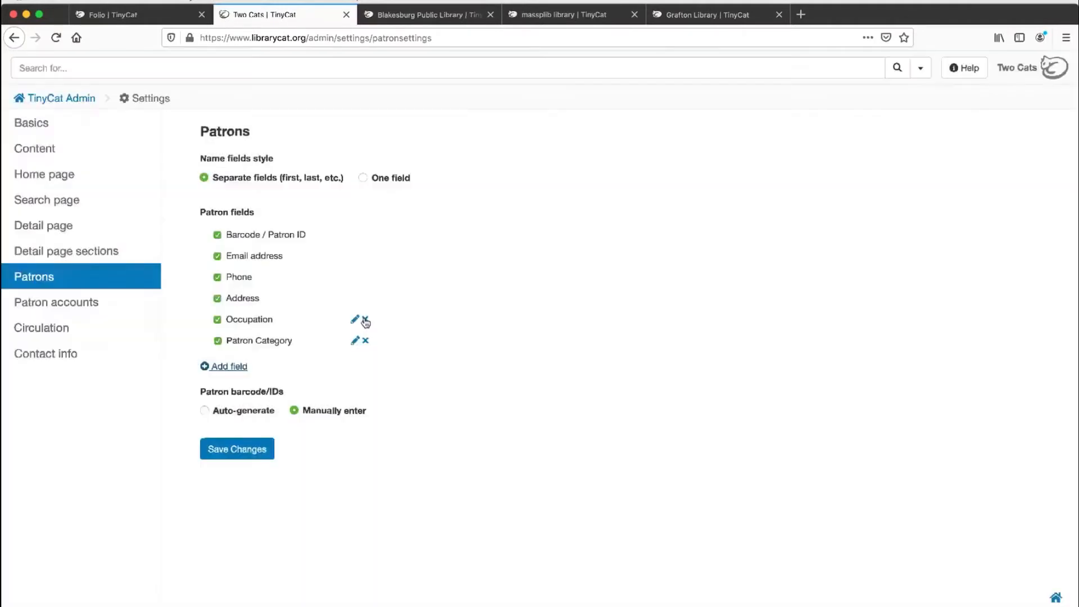
click(355, 320)
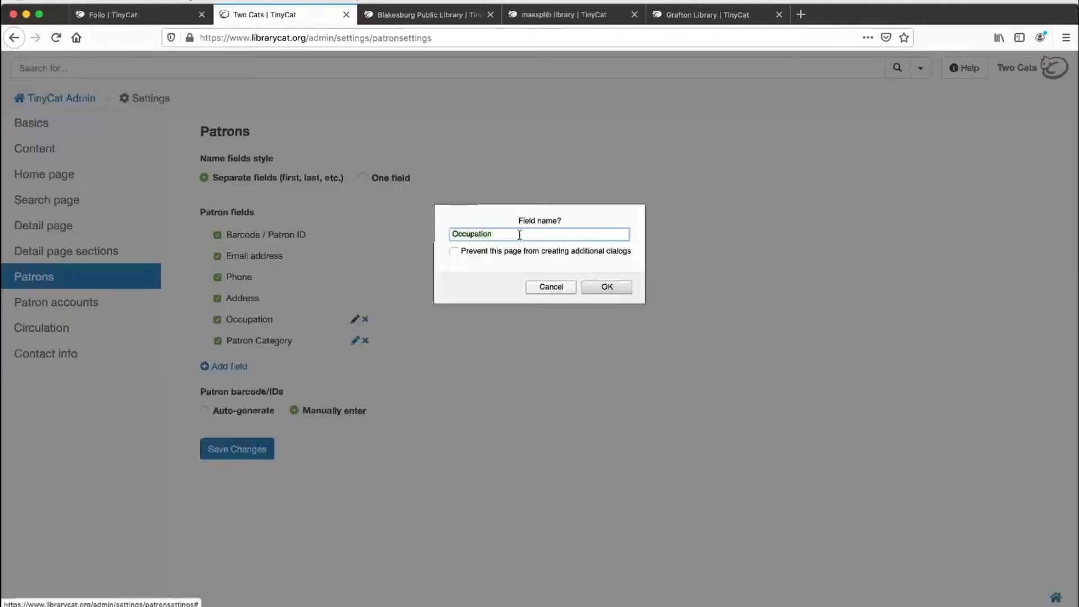
click(552, 288)
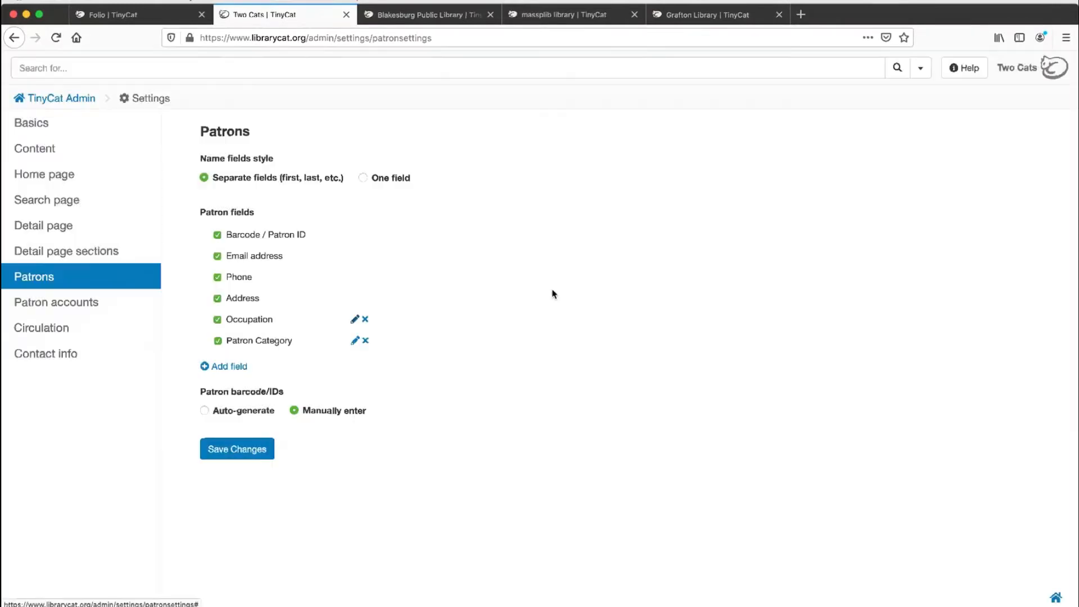
Step: In the Patron accounts settings, enable Full Circulation with sign-in requiring barcode/ID only, and save the changes
click(49, 305)
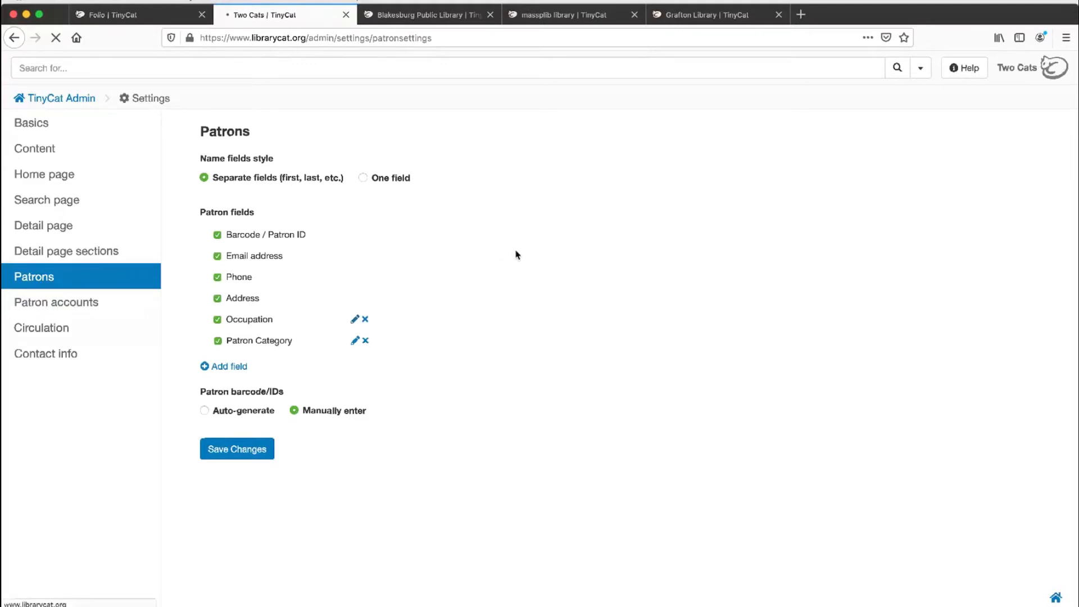
click(89, 310)
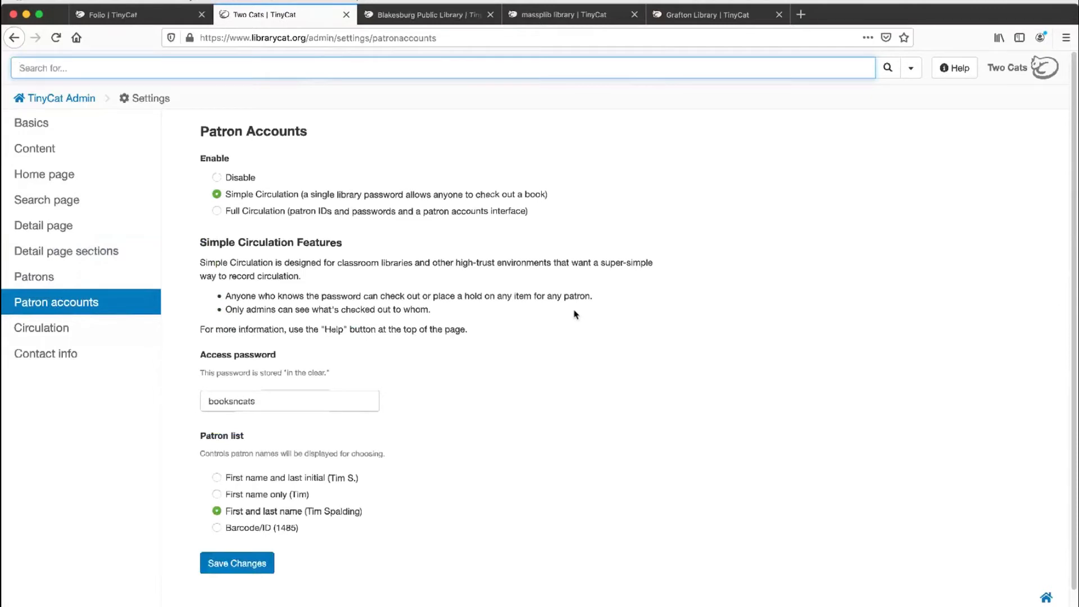
click(363, 215)
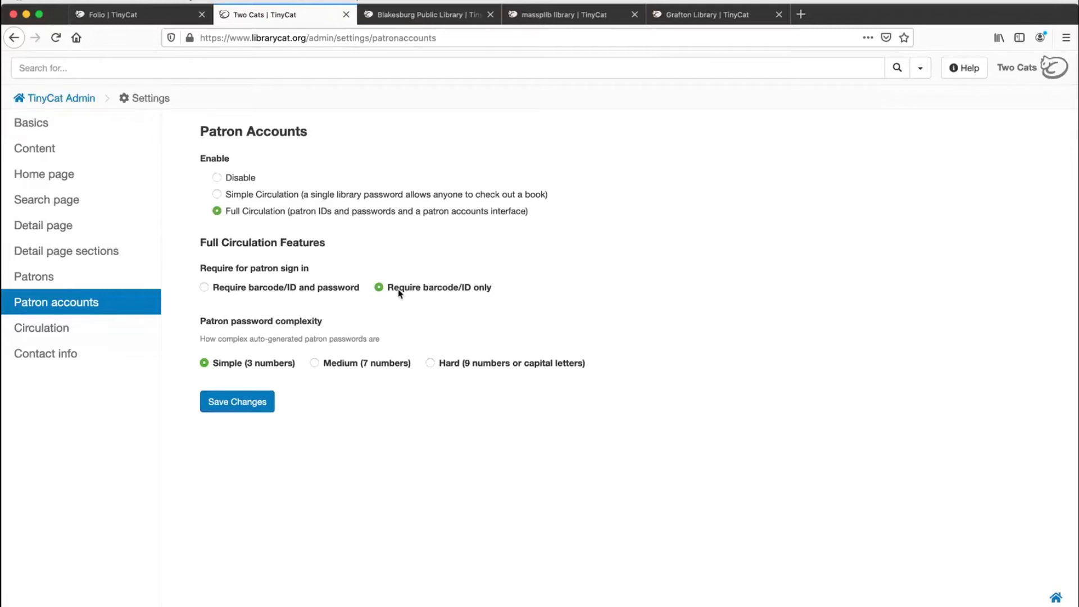
click(295, 291)
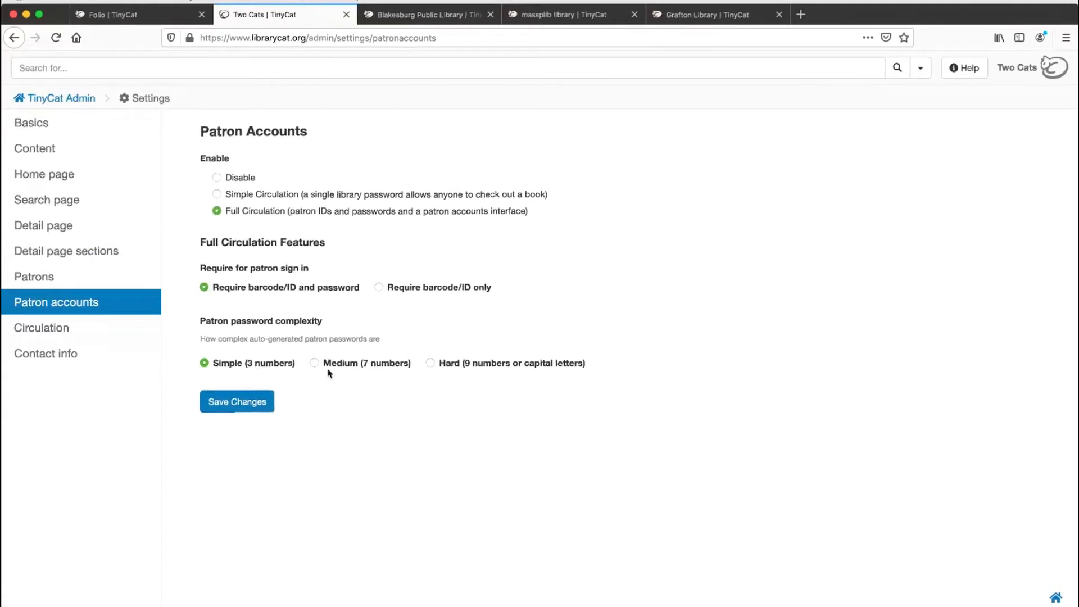
click(423, 289)
click(242, 403)
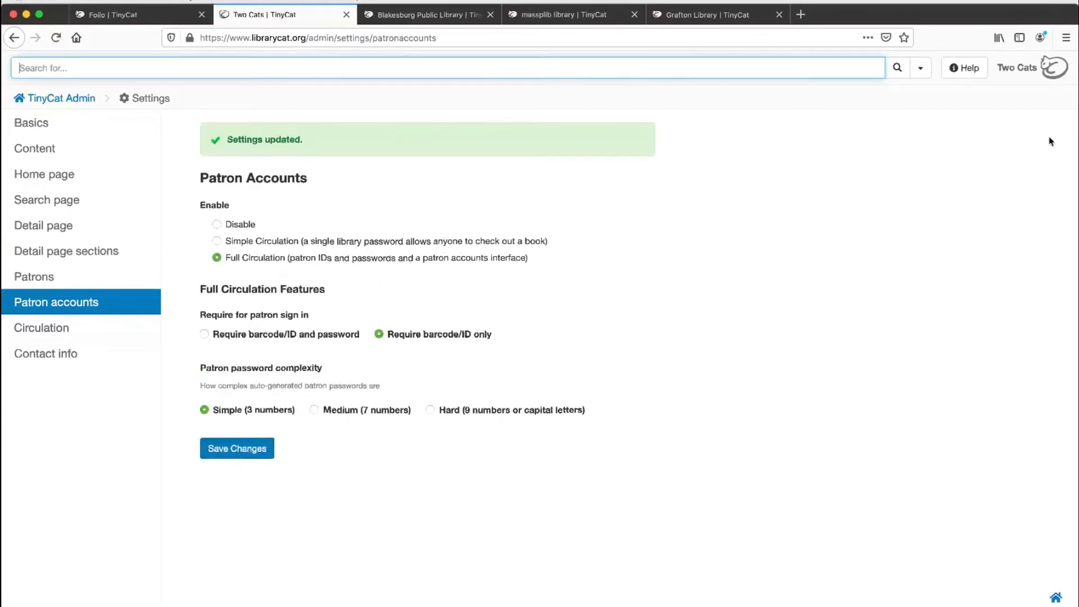
Step: Open the Two Cats Library home page in a new tab and sign in to a patron account with the patron ID
super+click(1008, 69)
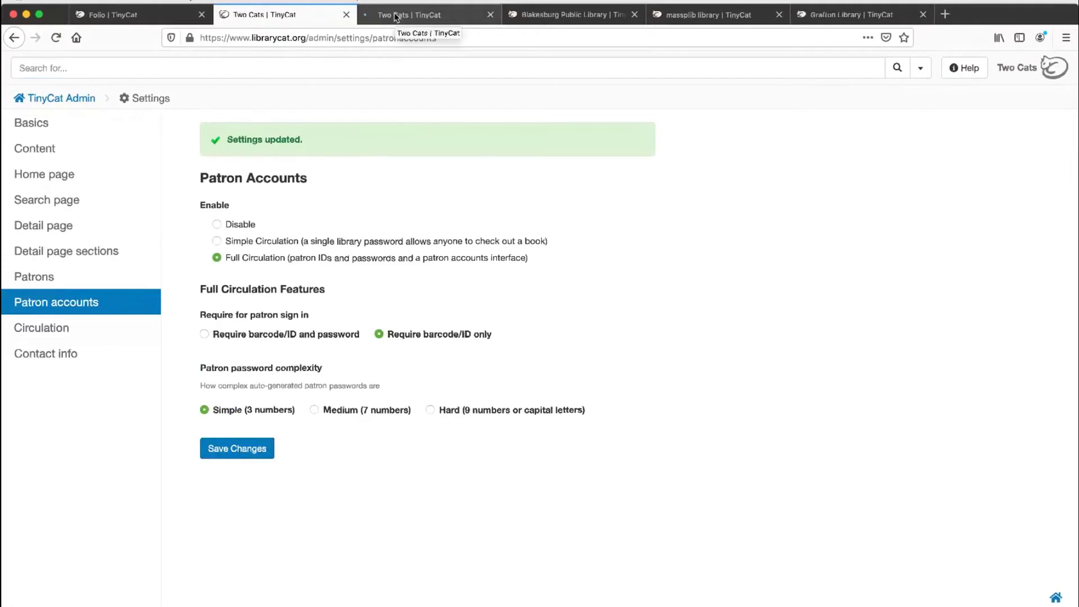
click(396, 17)
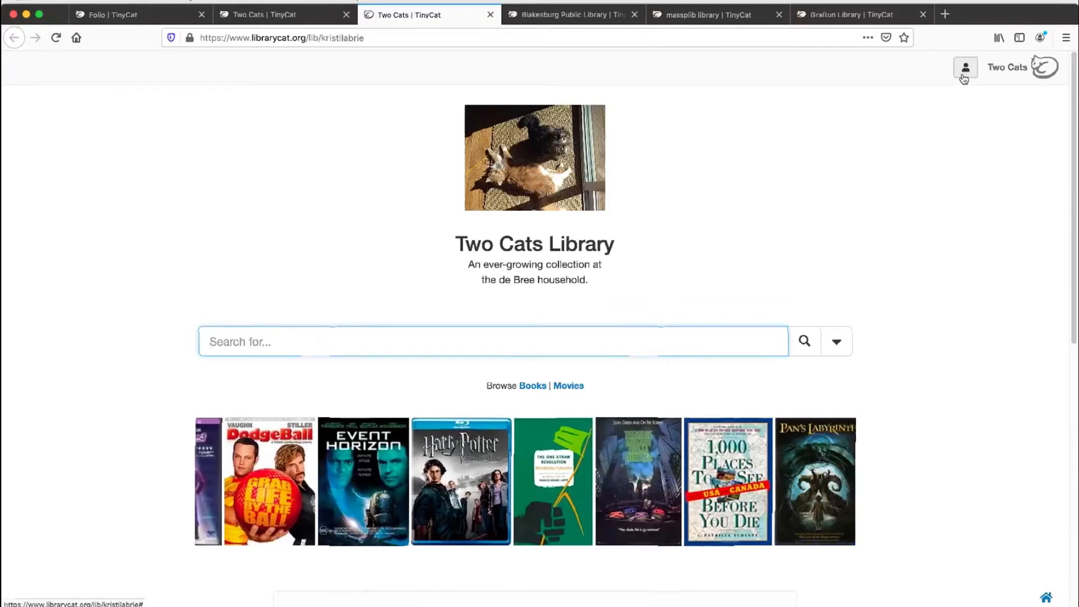
click(966, 70)
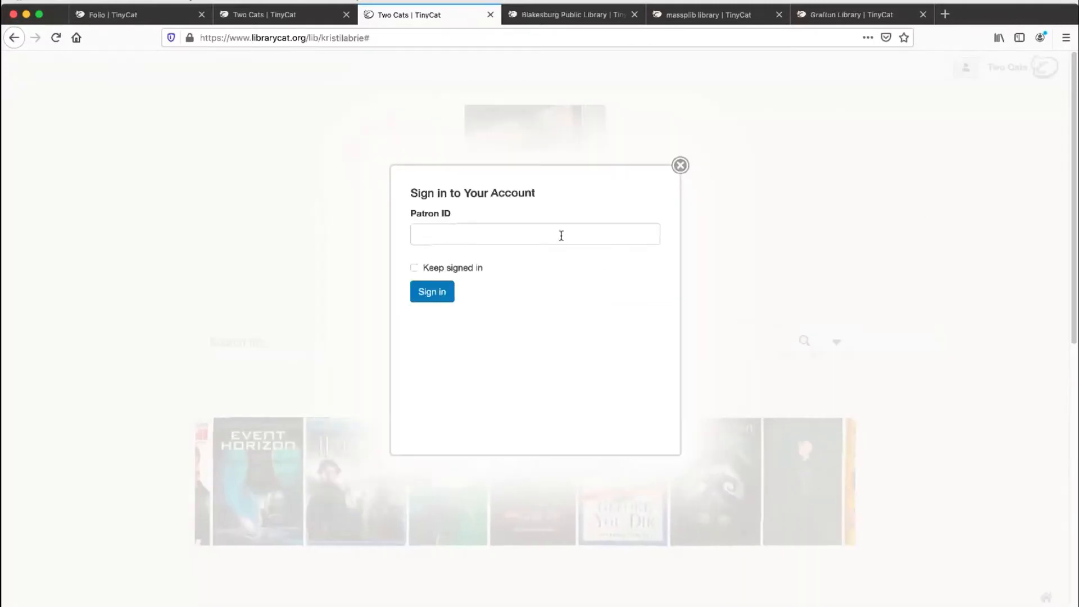
click(561, 236)
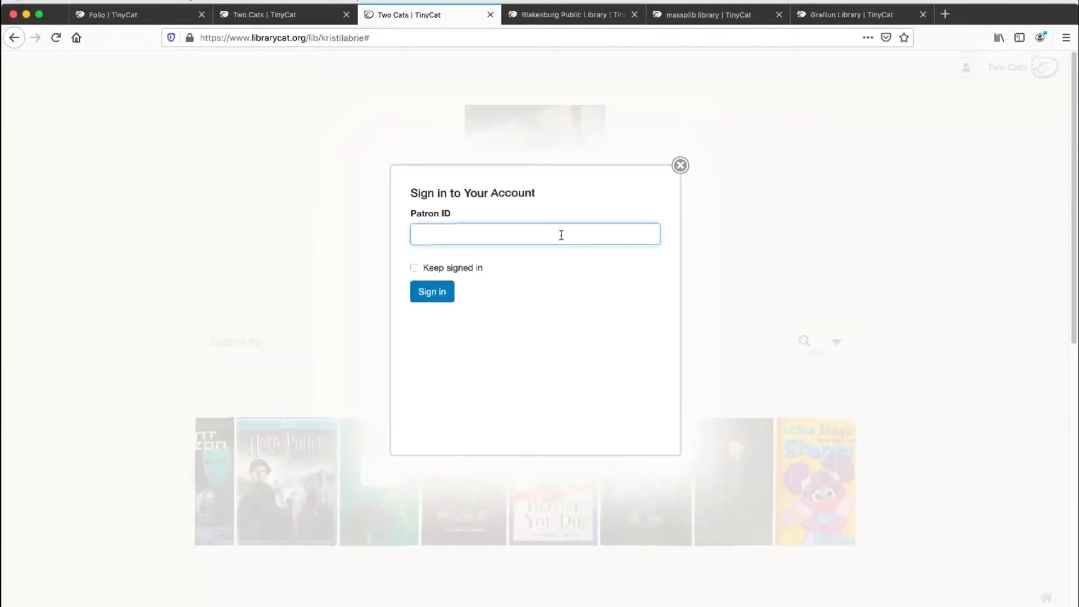
text(2)
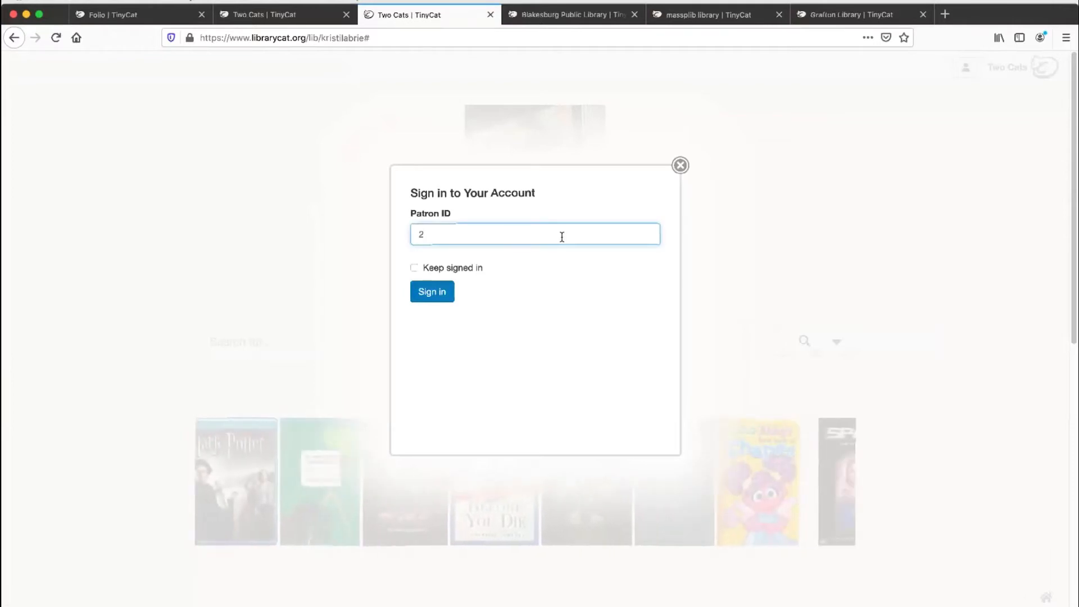
click(452, 292)
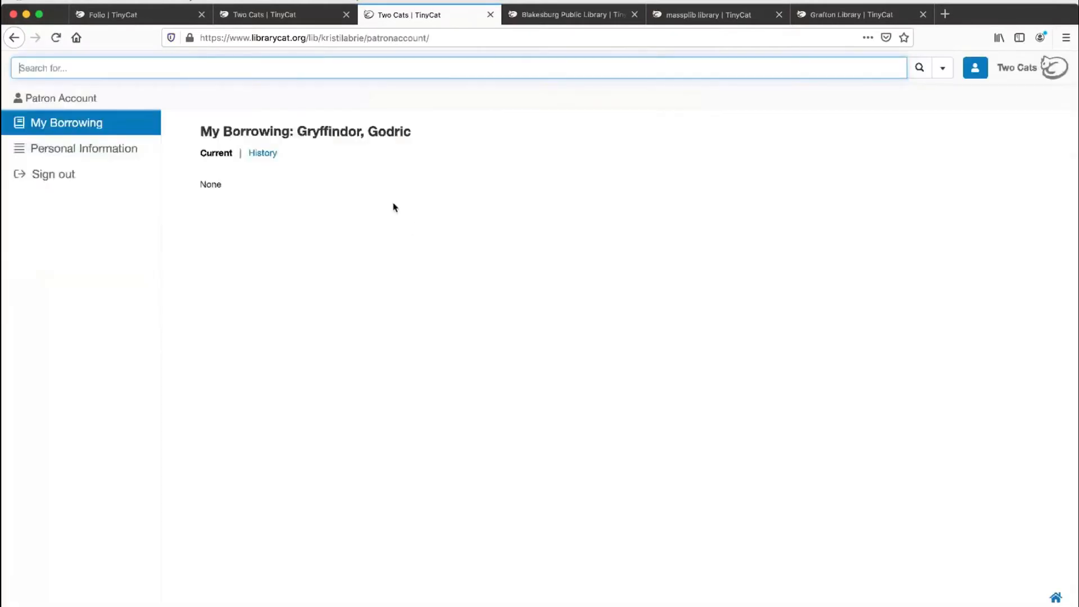
Step: Review the patron's borrowing history and current loans, and examine the editable Personal Information form without changing it
click(268, 157)
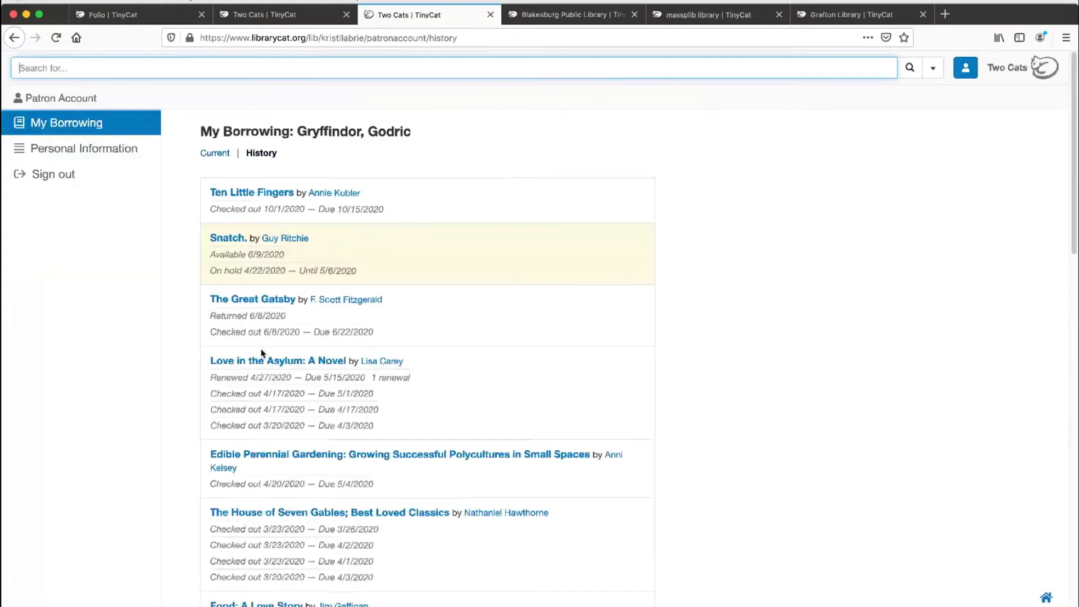
click(214, 155)
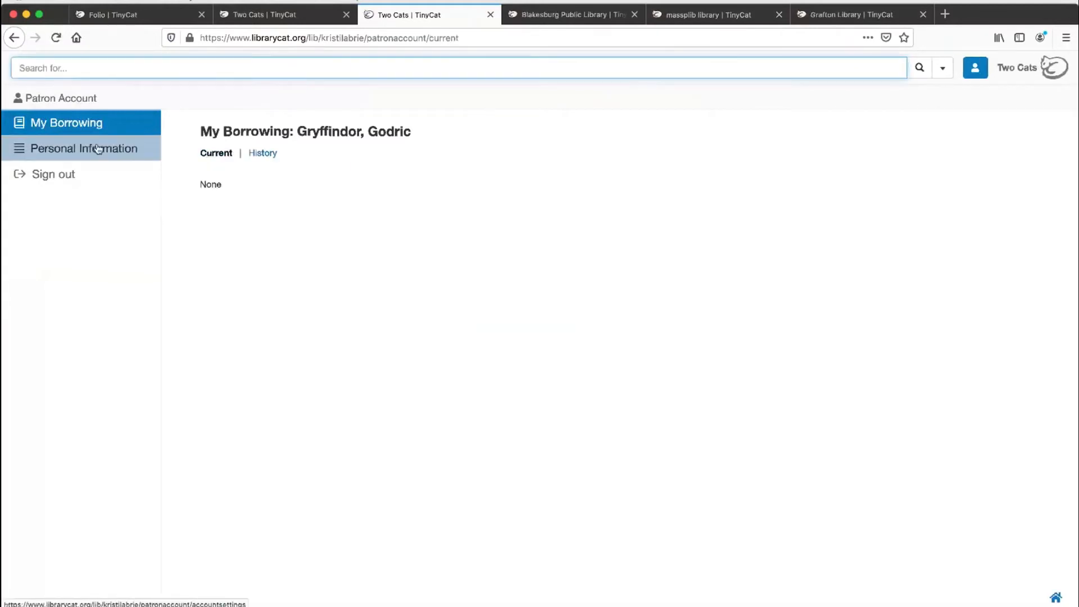
click(98, 149)
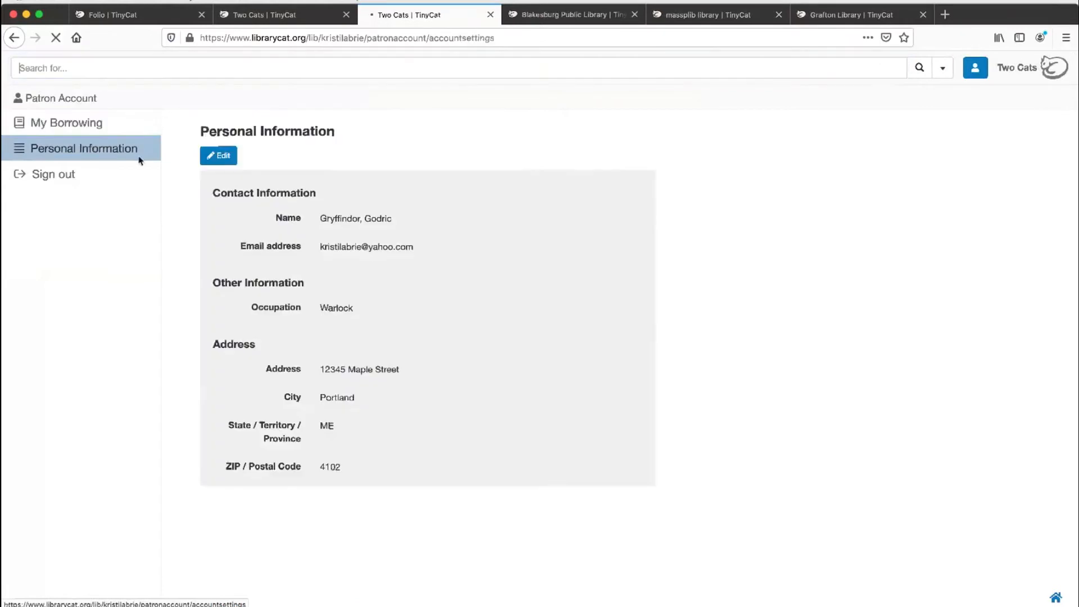
click(231, 158)
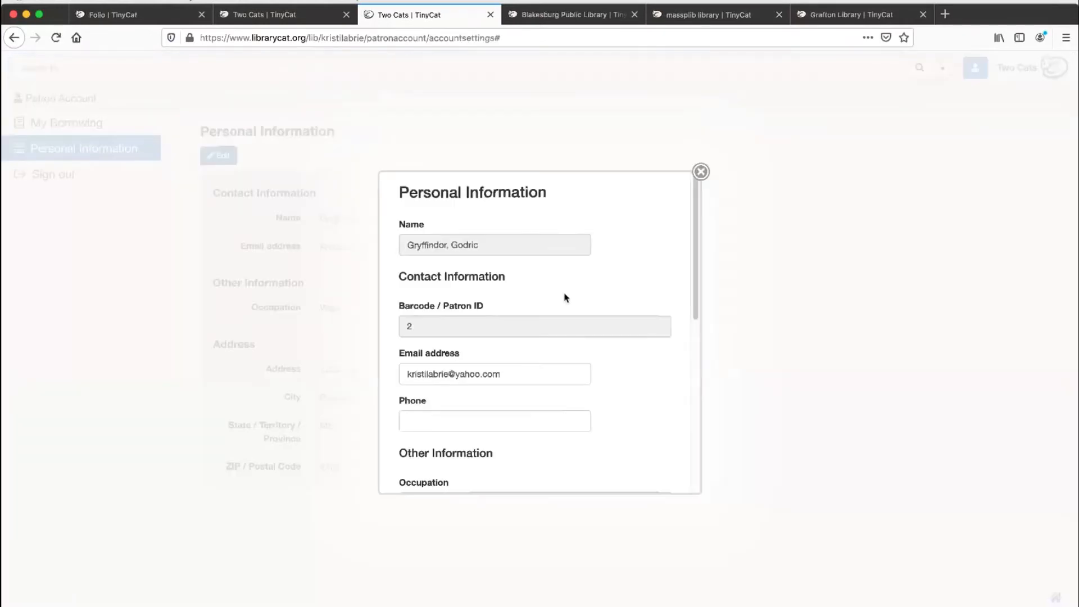
scroll(565, 297, down, 10)
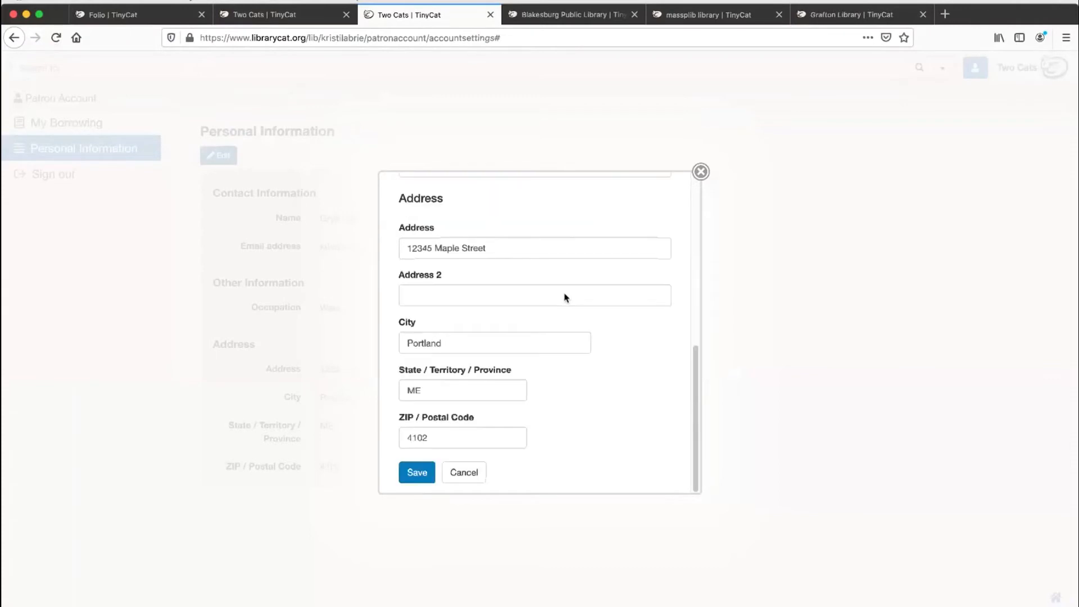
scroll(565, 294, up, 10)
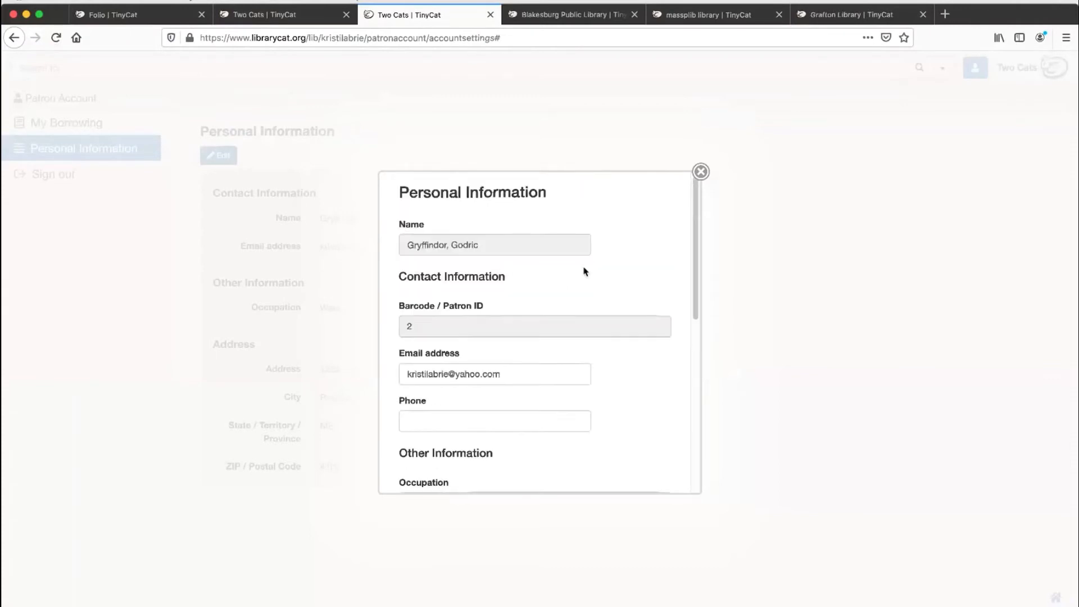
click(701, 172)
Step: Sign out of the patron account and close the library tab to return to the Patron Accounts settings
click(46, 175)
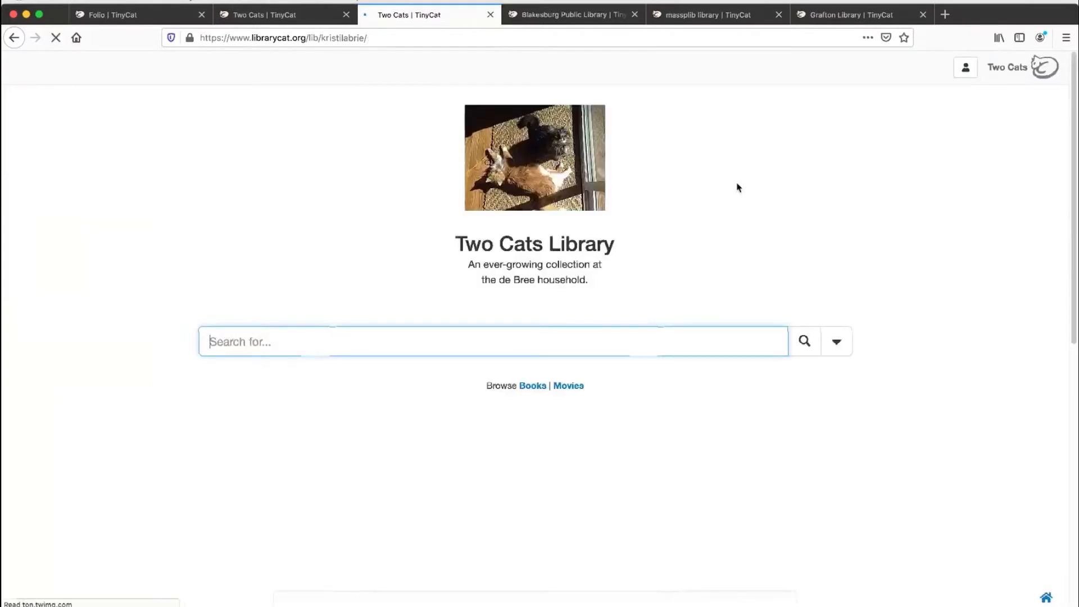
key(super+w)
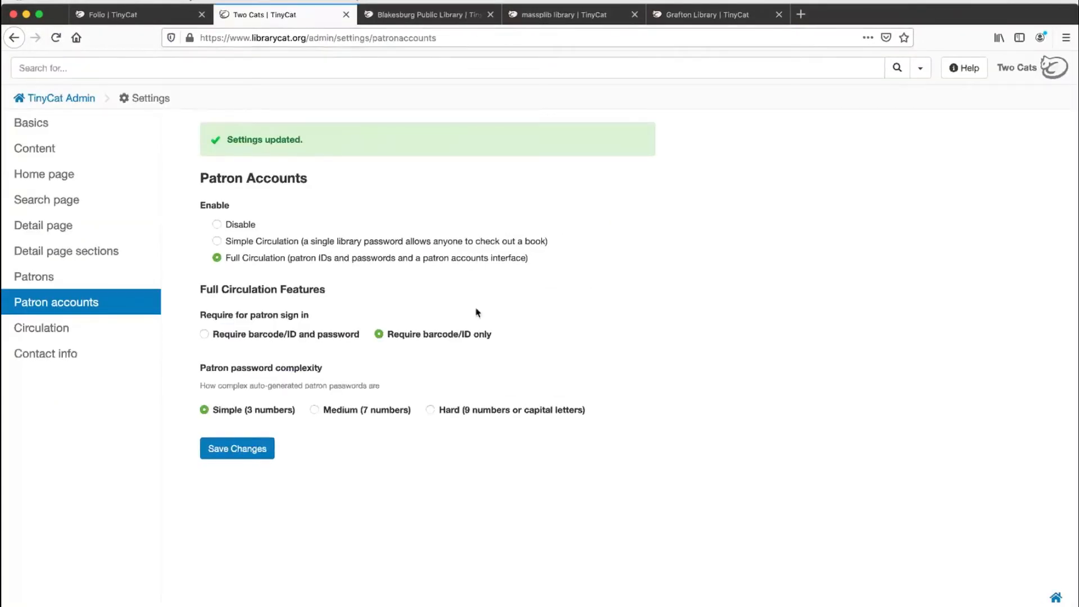
Step: Review the patron and admin actions in the Circulation settings and set the call number system to Dewey Decimal Classification (DDC/MDS)
click(104, 332)
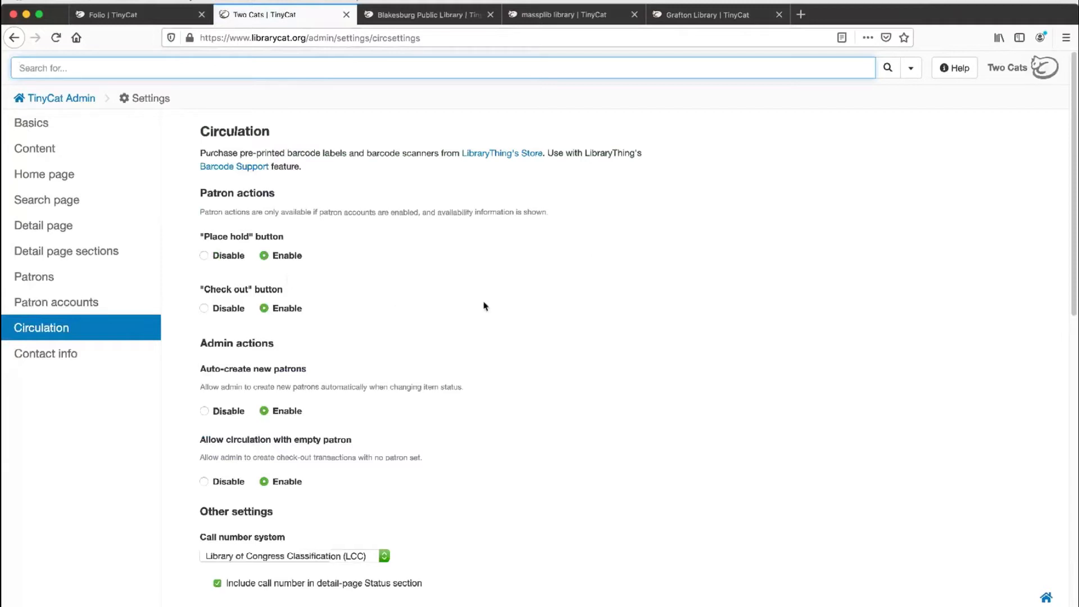
scroll(485, 306, down, 1)
scroll(486, 306, down, 2)
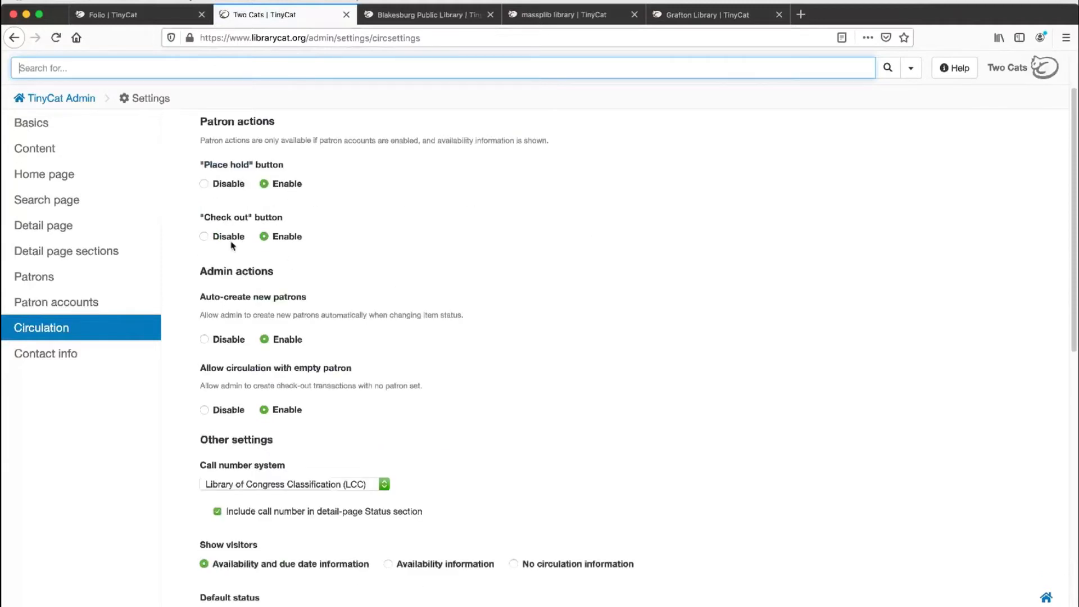
scroll(363, 313, down, 5)
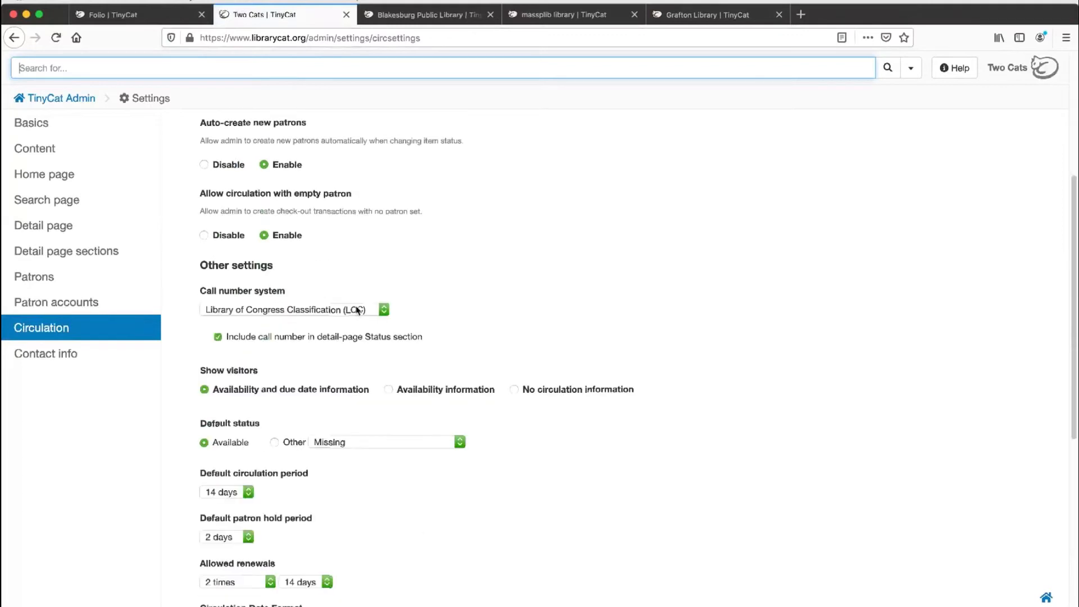
click(357, 310)
click(292, 297)
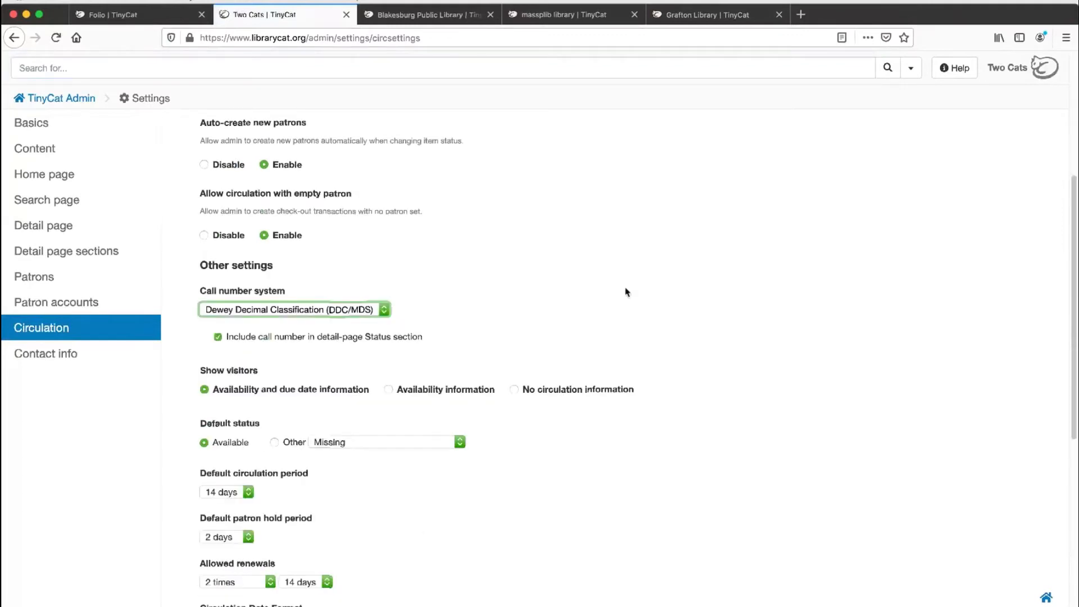
Step: Examine the default circulation period, hold period, renewal, date format and patron reminder email settings
scroll(626, 292, down, 6)
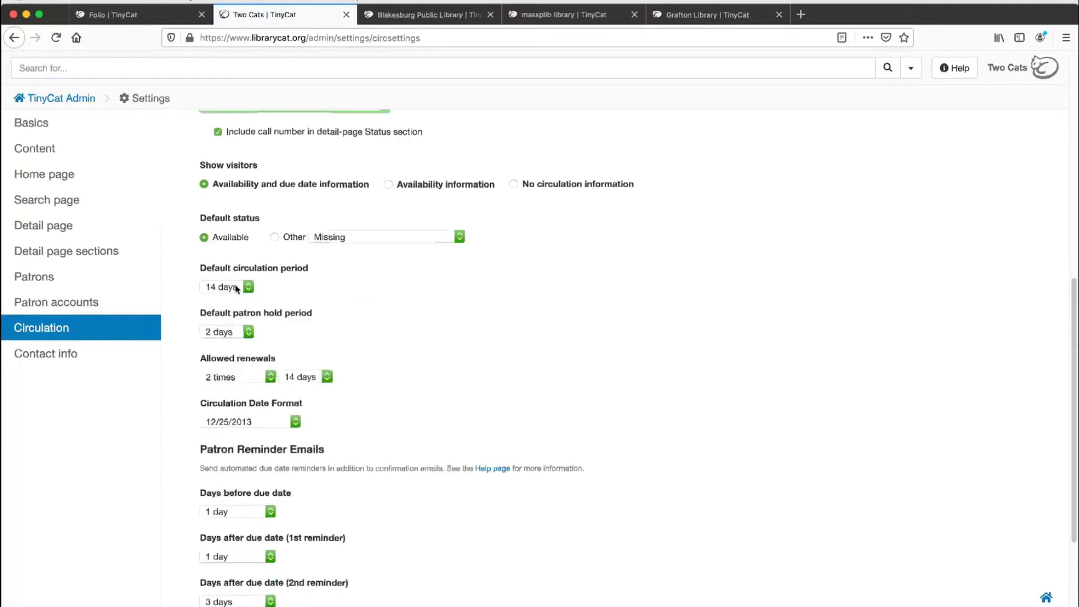
scroll(262, 336, down, 4)
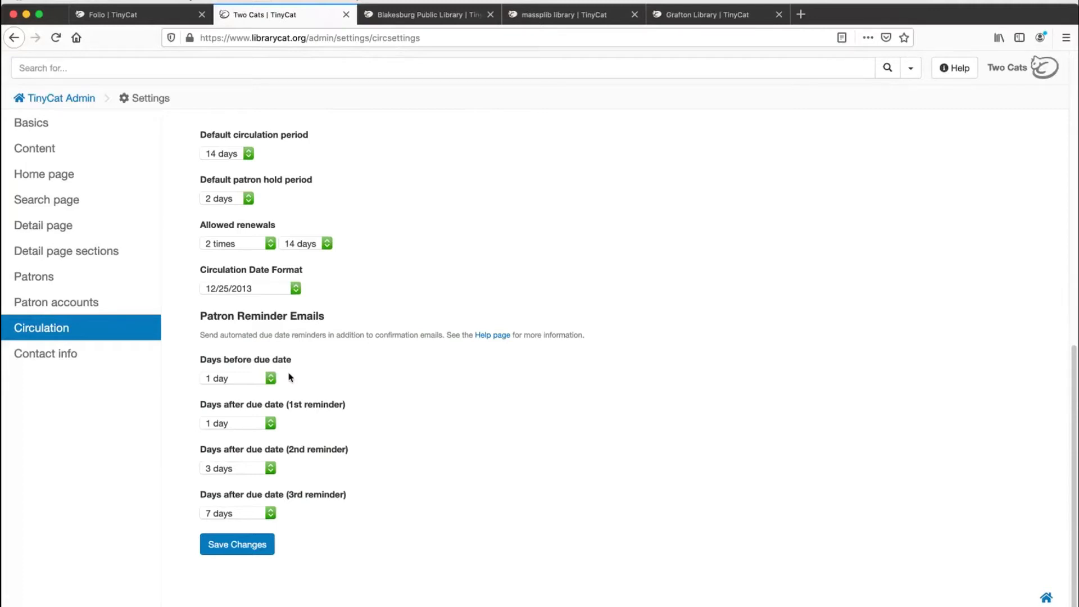
Step: Check the reminder choices for days before the due date, and review the organization, main contact and mailing address fields in the Contact Info settings
click(237, 384)
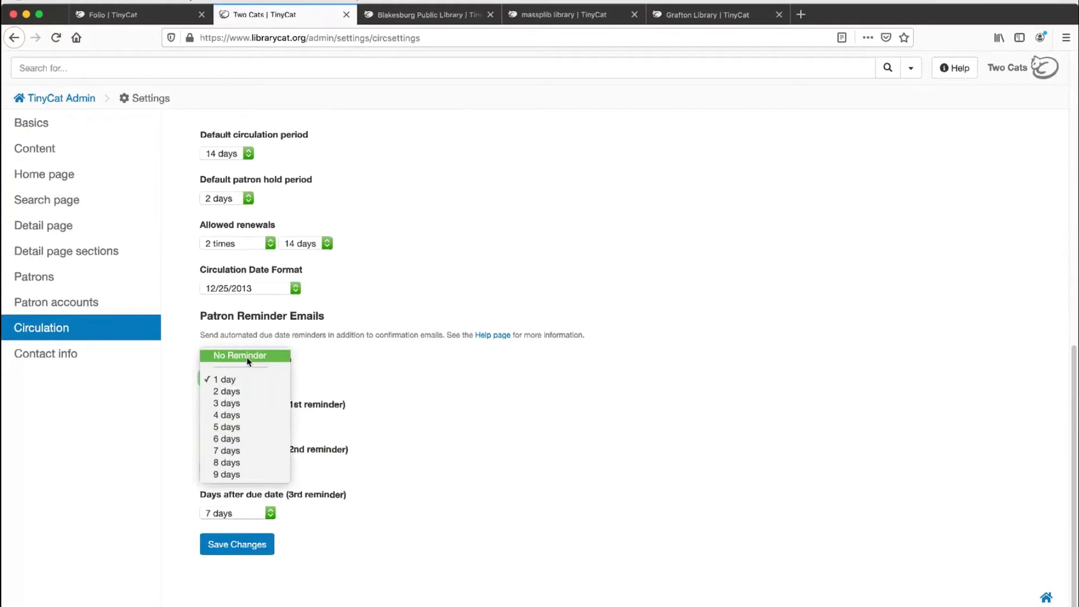
click(335, 364)
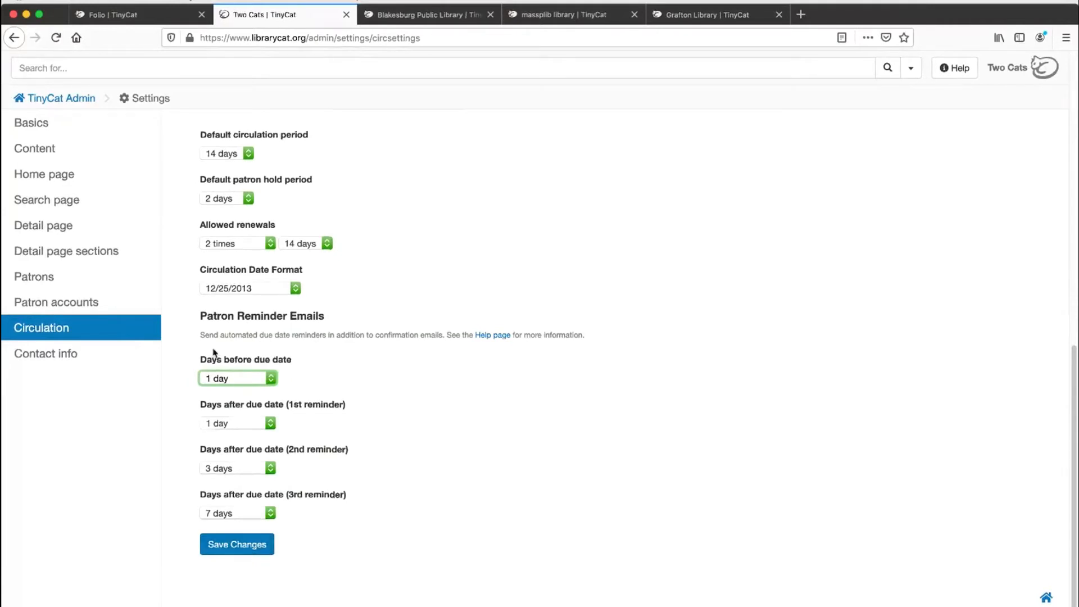
click(99, 355)
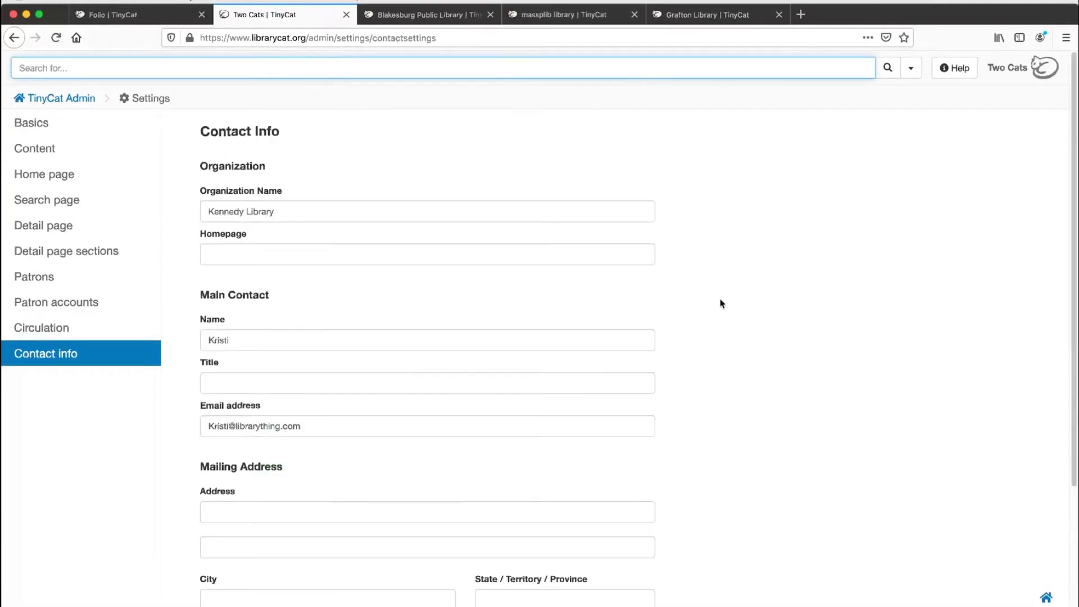
scroll(557, 298, down, 1)
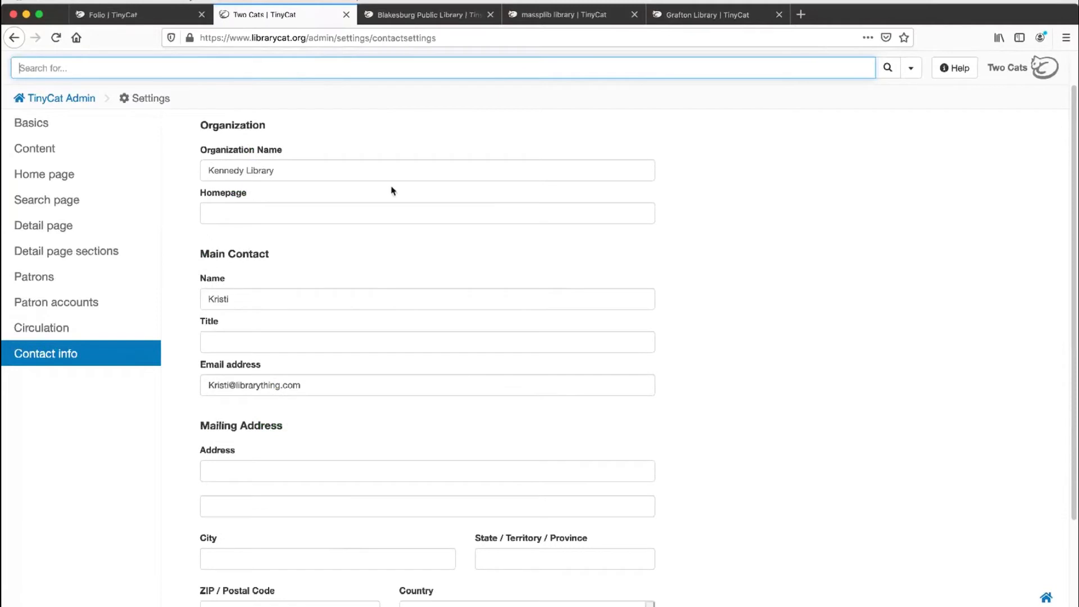
click(380, 166)
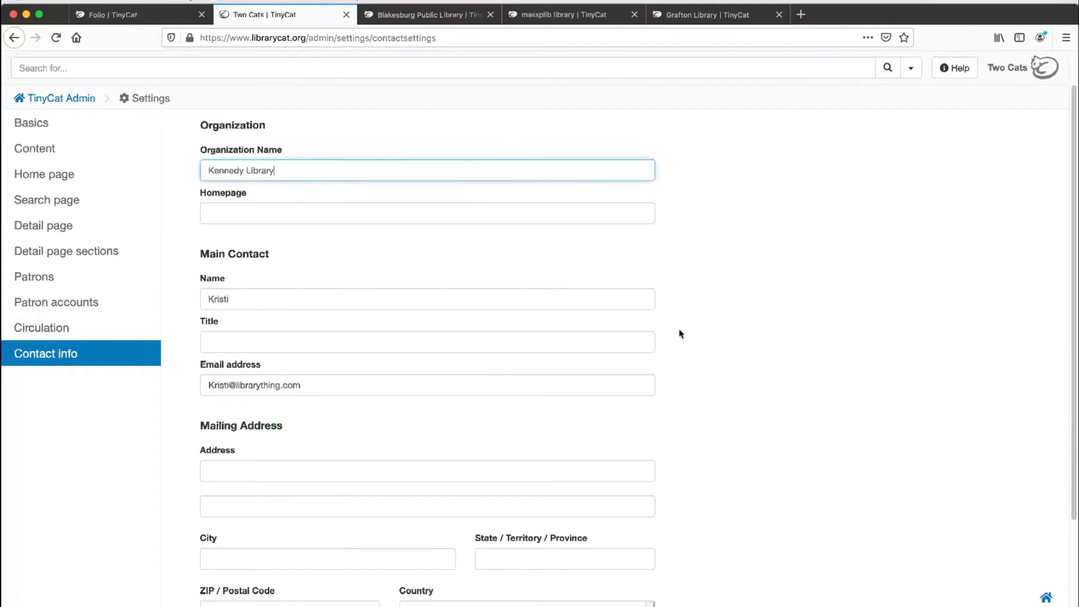
scroll(679, 334, down, 2)
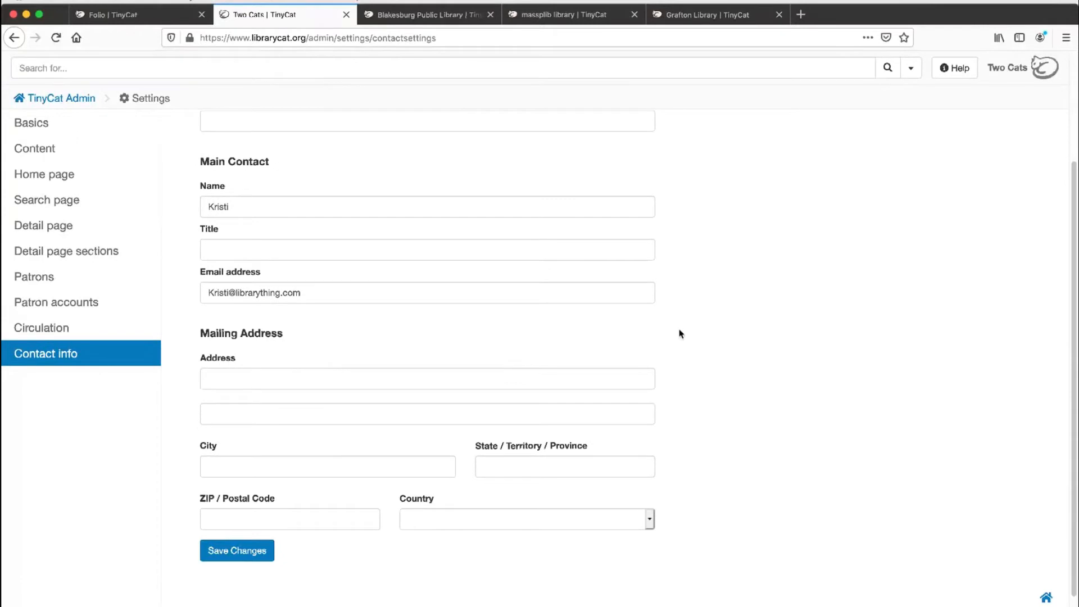
scroll(679, 334, up, 3)
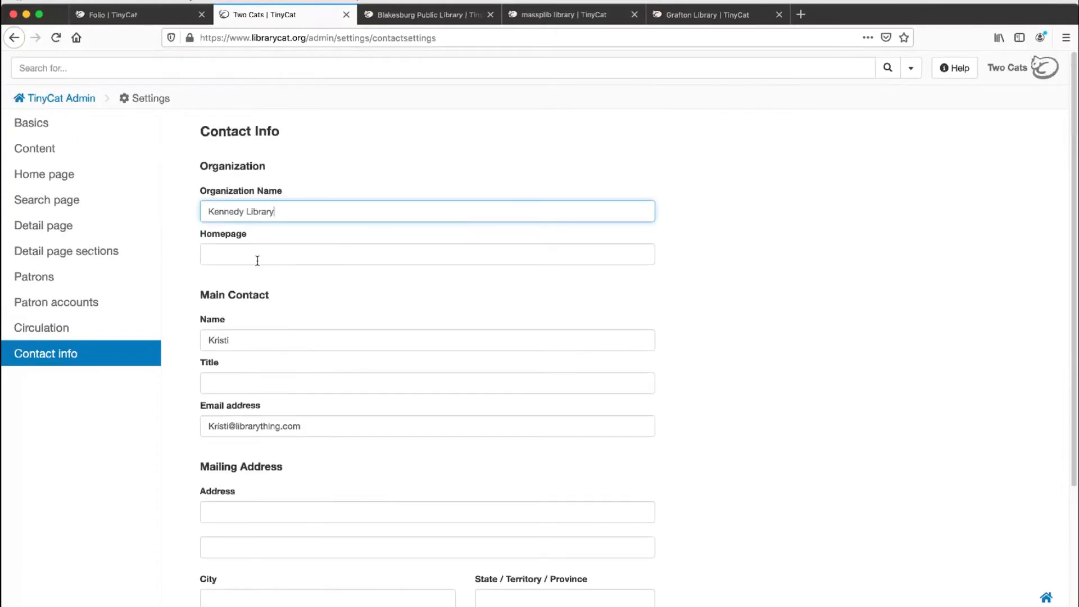
Step: Return to the TinyCat Admin home page, reopen the settings and show the Patron Accounts options
click(45, 100)
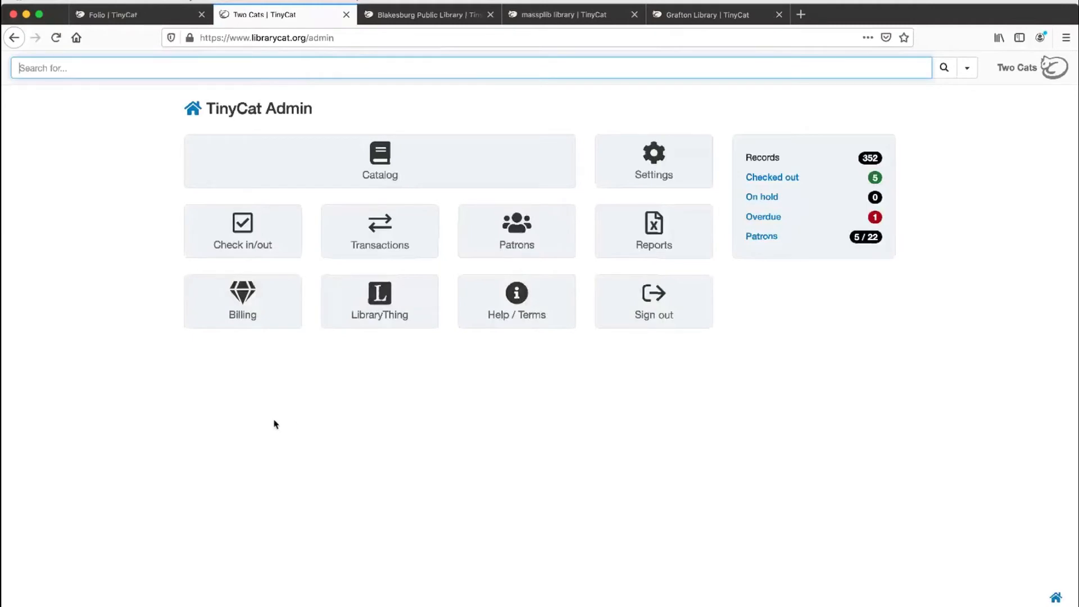
click(646, 170)
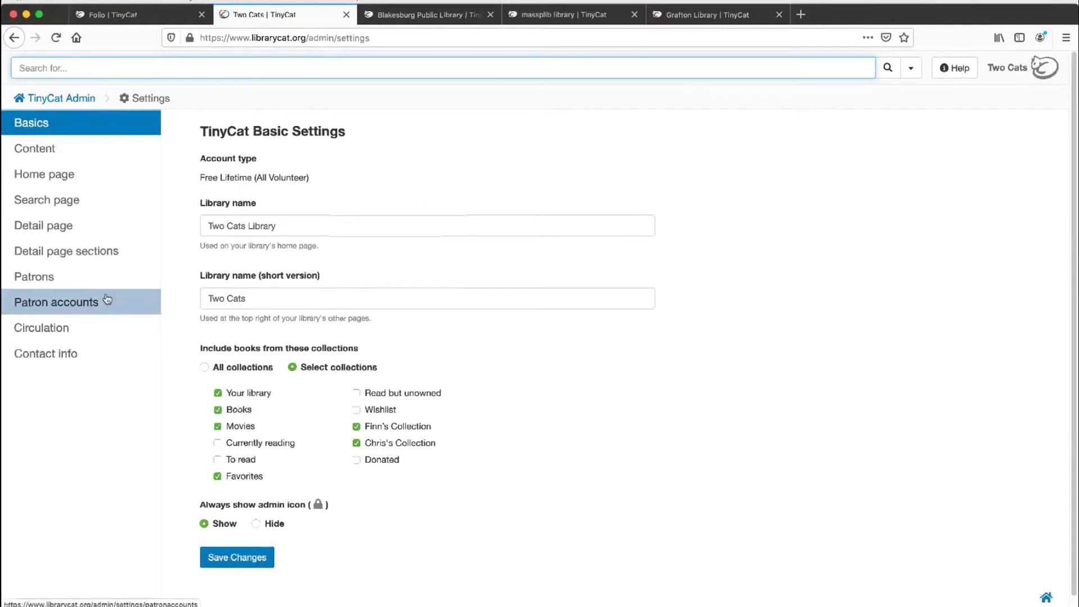
click(107, 300)
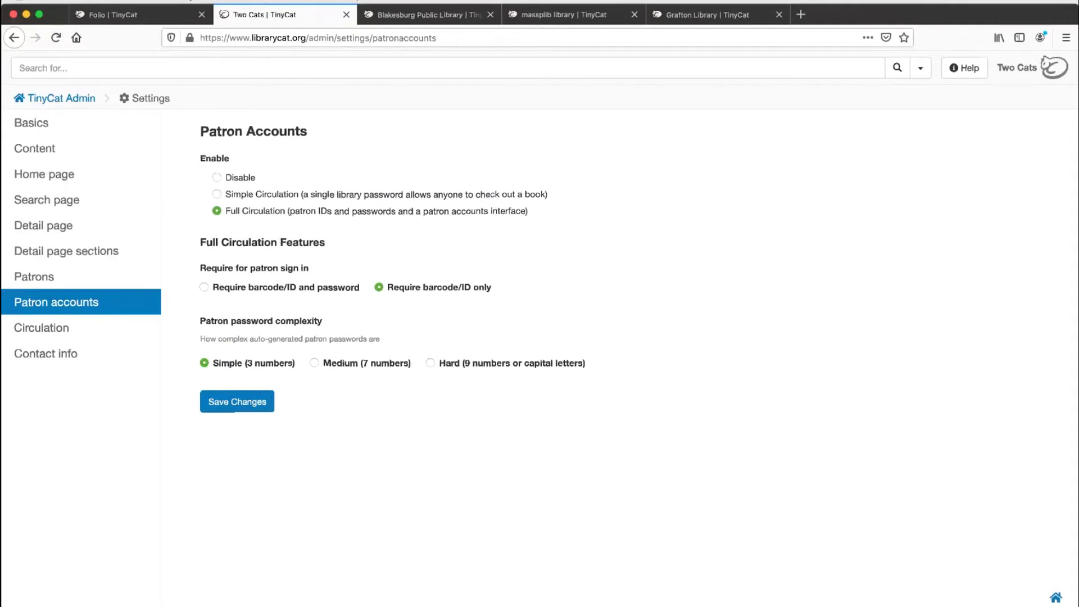
key(super+Tab)
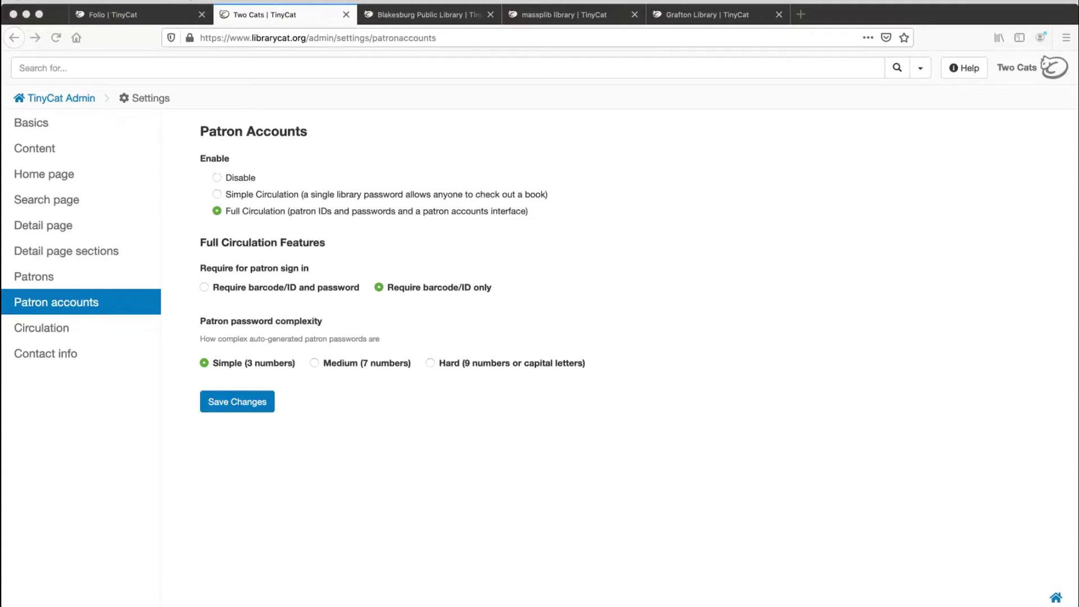
Step: Return to the TinyCat Admin home page and open the Check in/out page
click(56, 99)
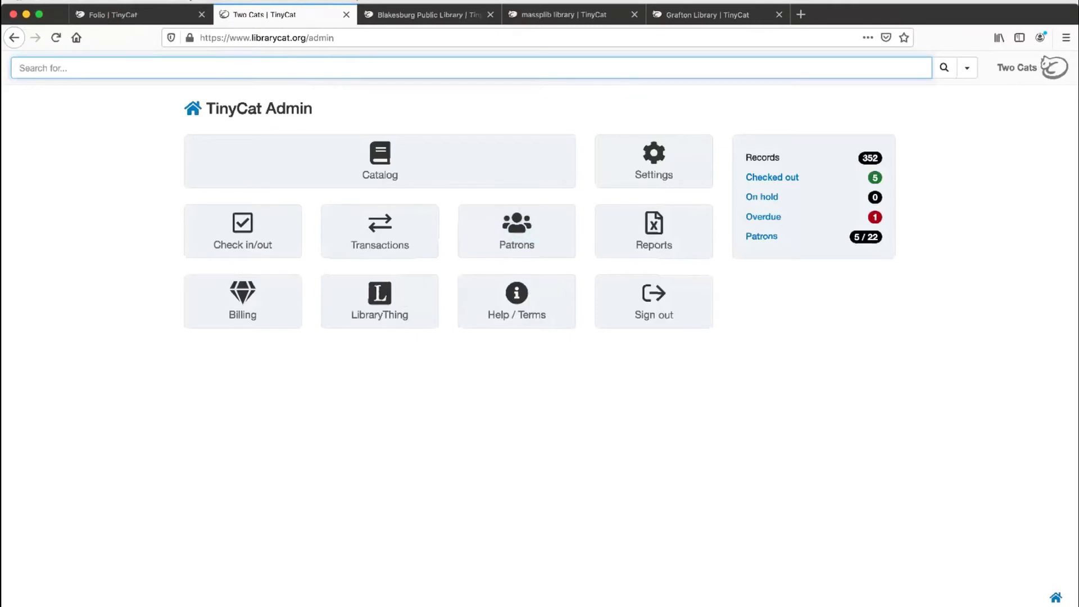
key(super+Tab)
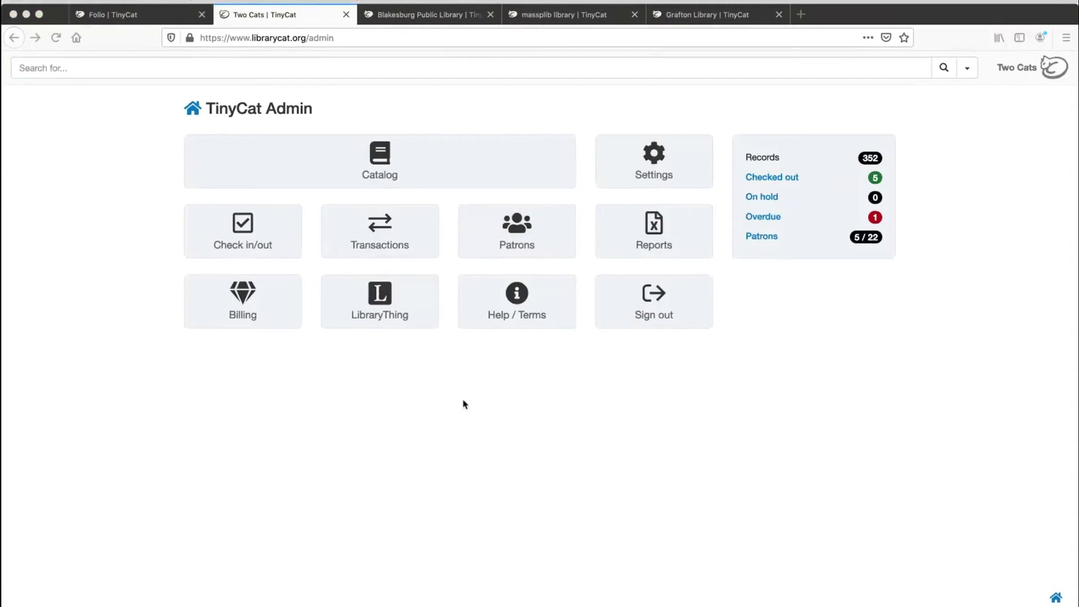
click(489, 379)
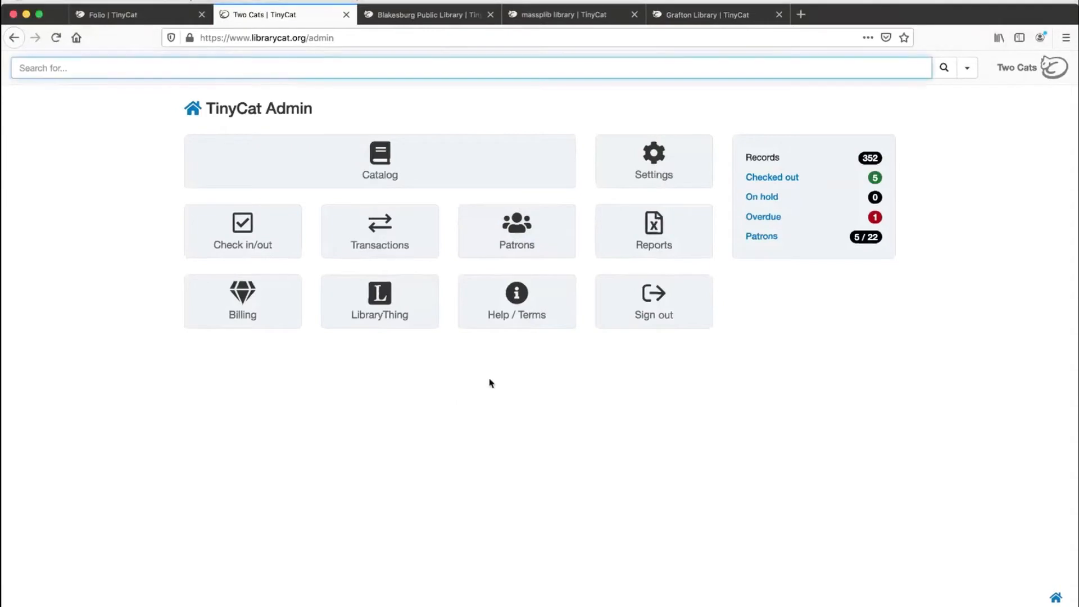
click(281, 231)
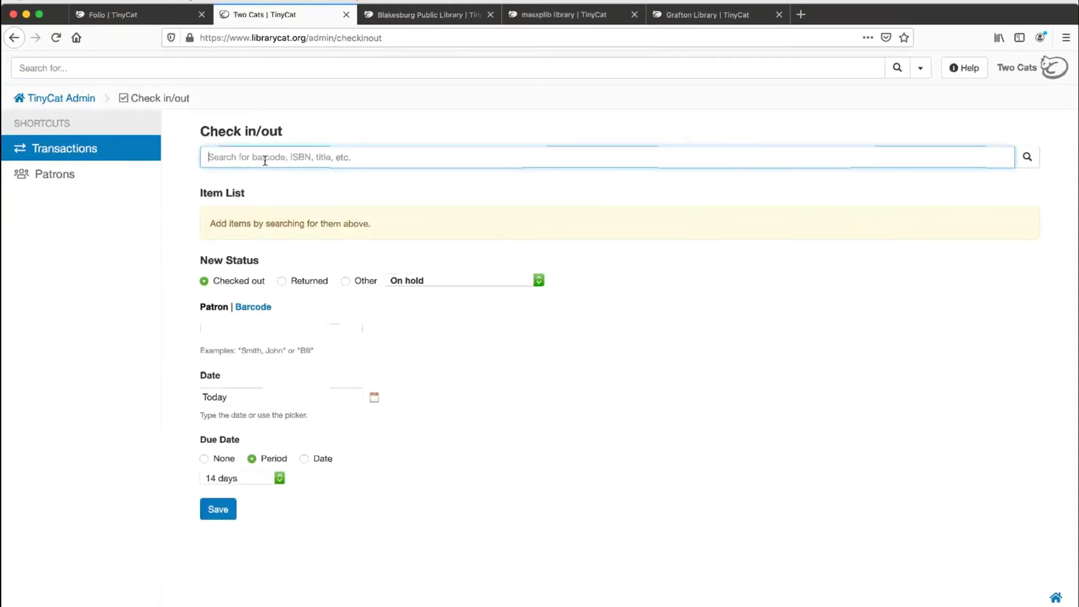
Step: Add The Golden Compass (61), Zombieland (98) and, by searching 100, 100 Edible Mushrooms to the check in/out item list
text(61)
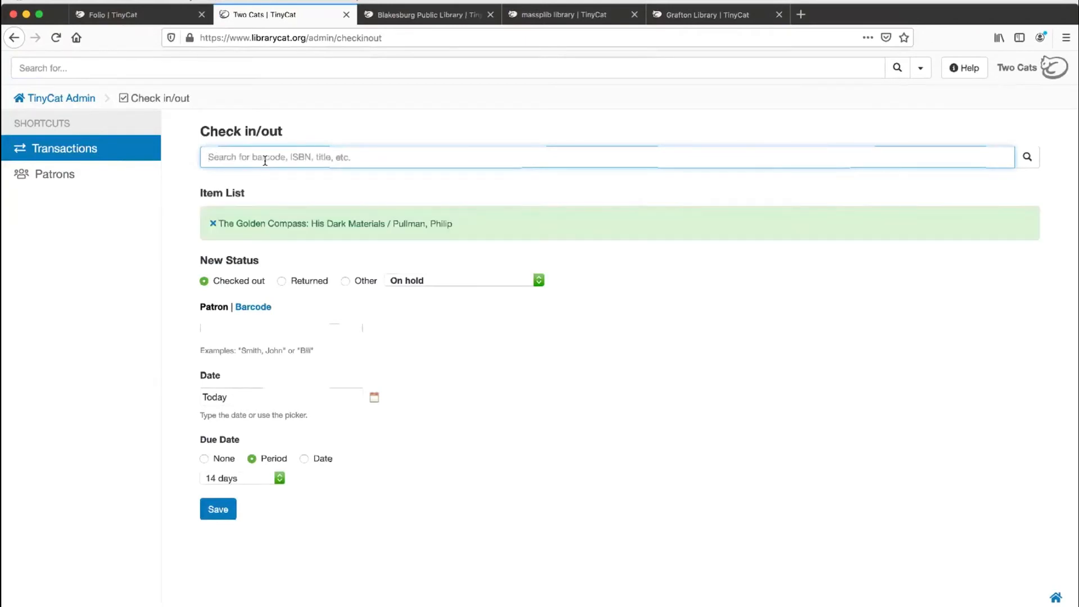
text(98)
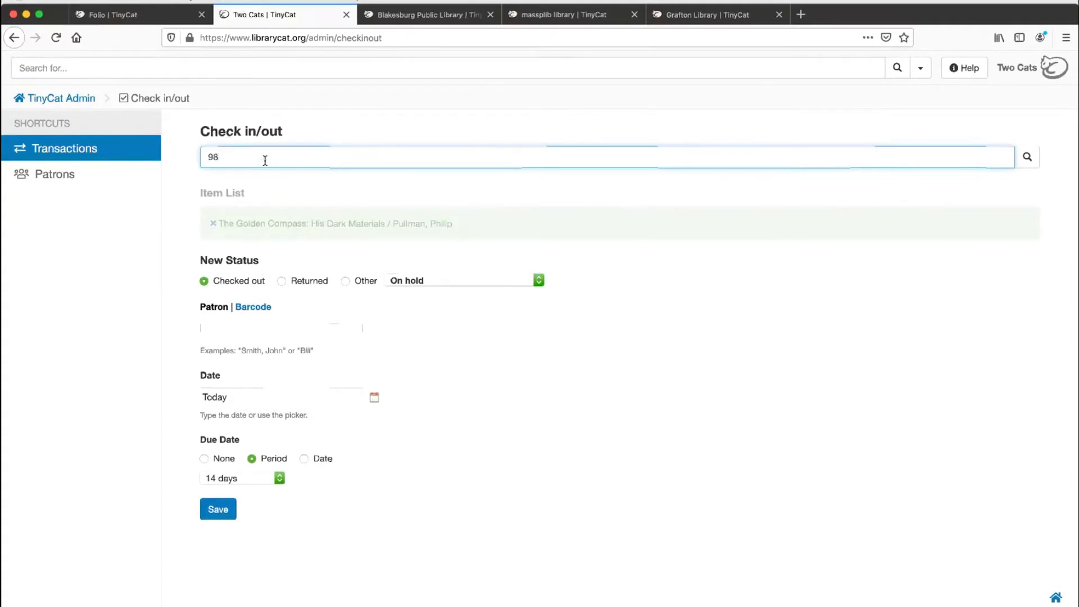
text(100)
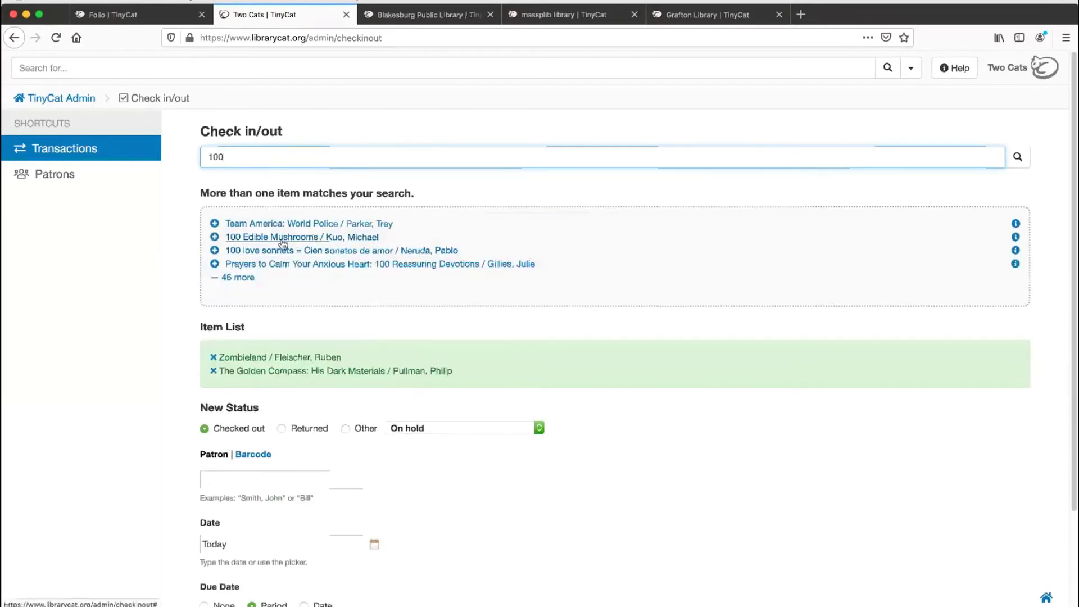
click(280, 239)
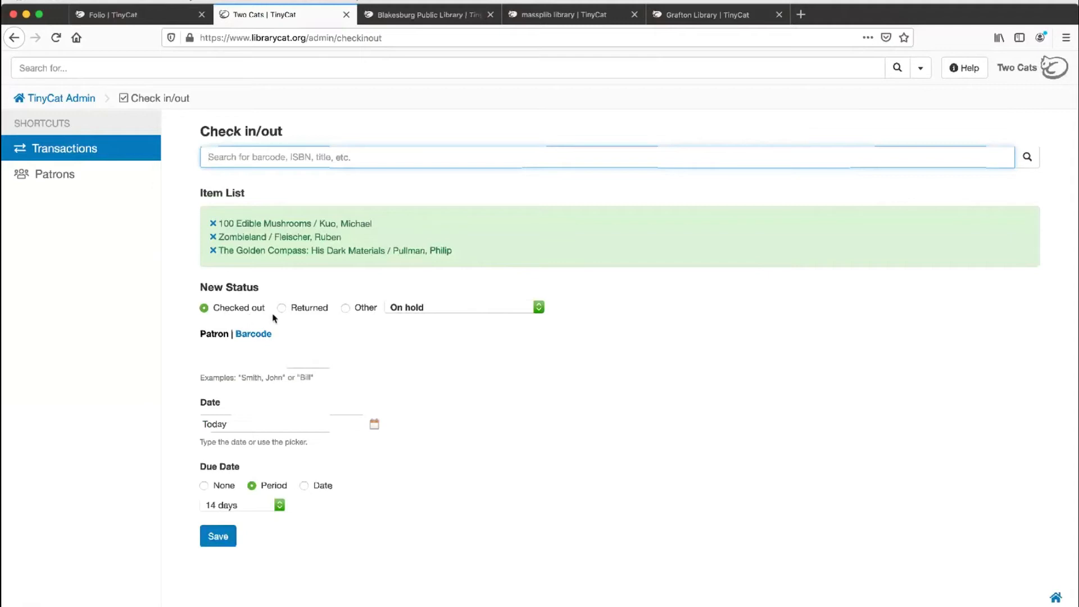
Step: Review the choices under the Other status and set the new status back to Checked out
click(364, 310)
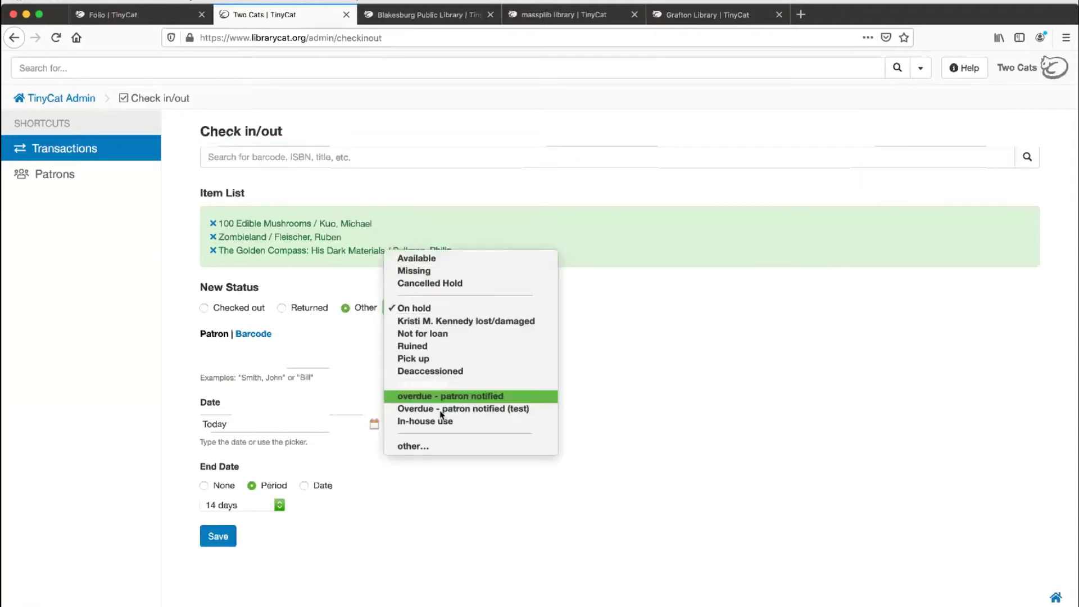
click(220, 310)
click(220, 310)
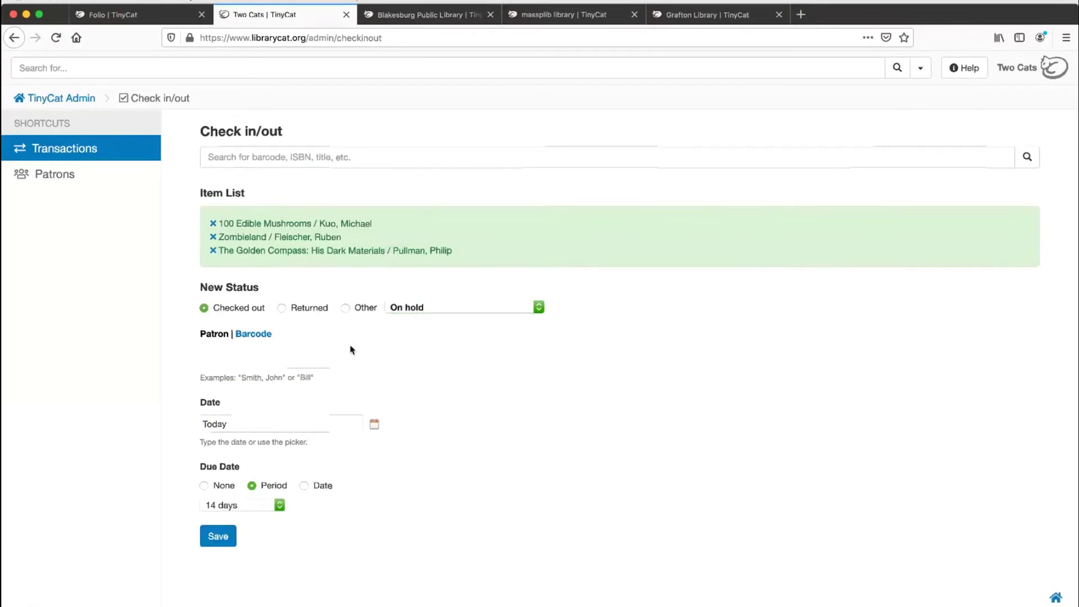
Step: Show the patron barcode entry, switch back to name entry, search for "lon" and select the first suggested patron
click(298, 358)
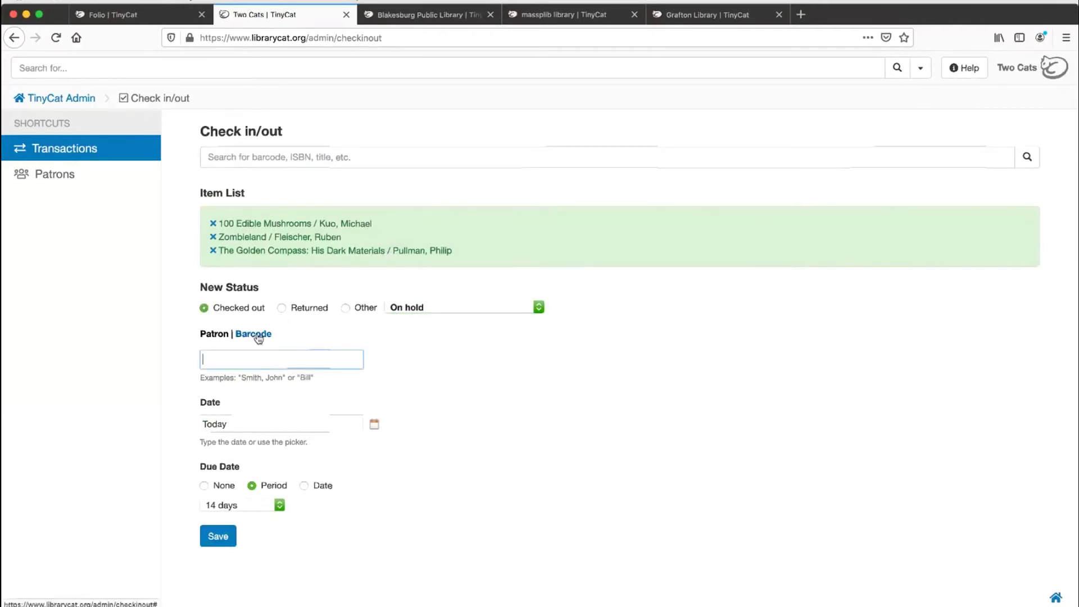
click(258, 336)
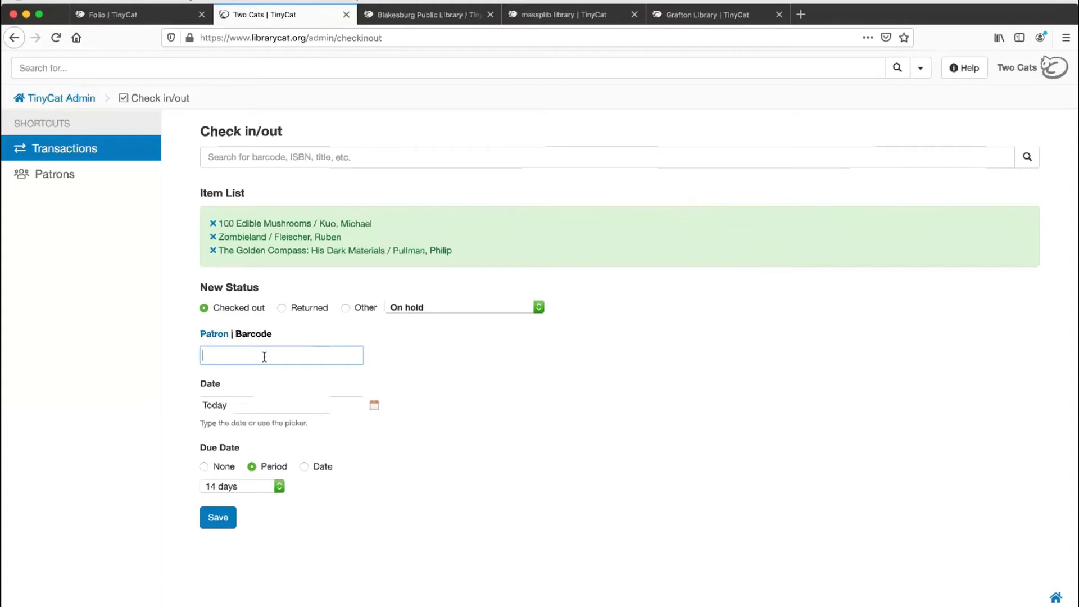
click(222, 336)
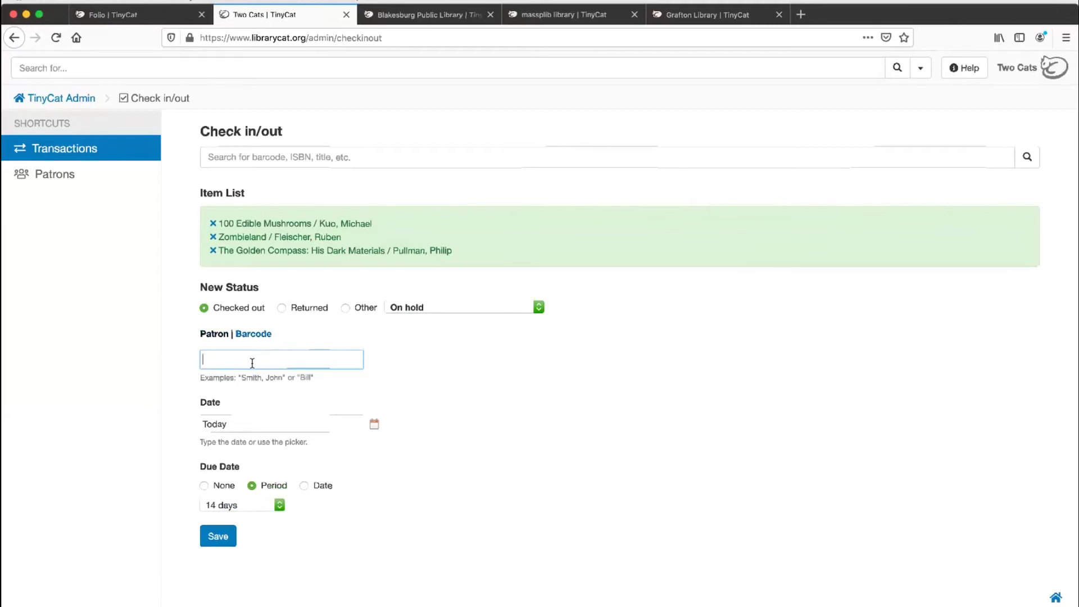
text(ken)
key(BackSpace)
key(BackSpace)
key(BackSpace)
text(lon)
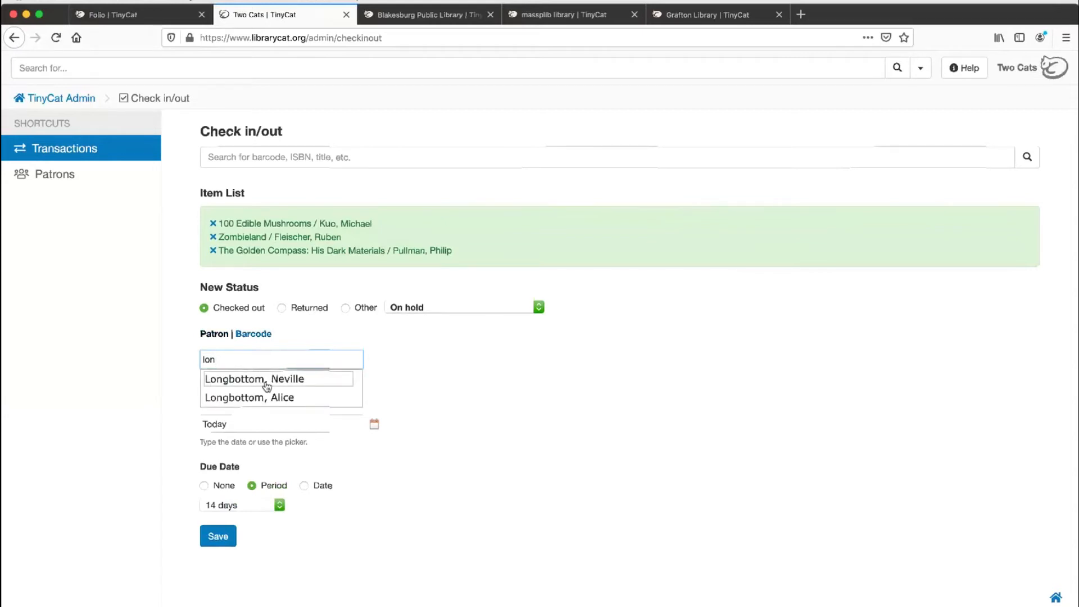
click(267, 385)
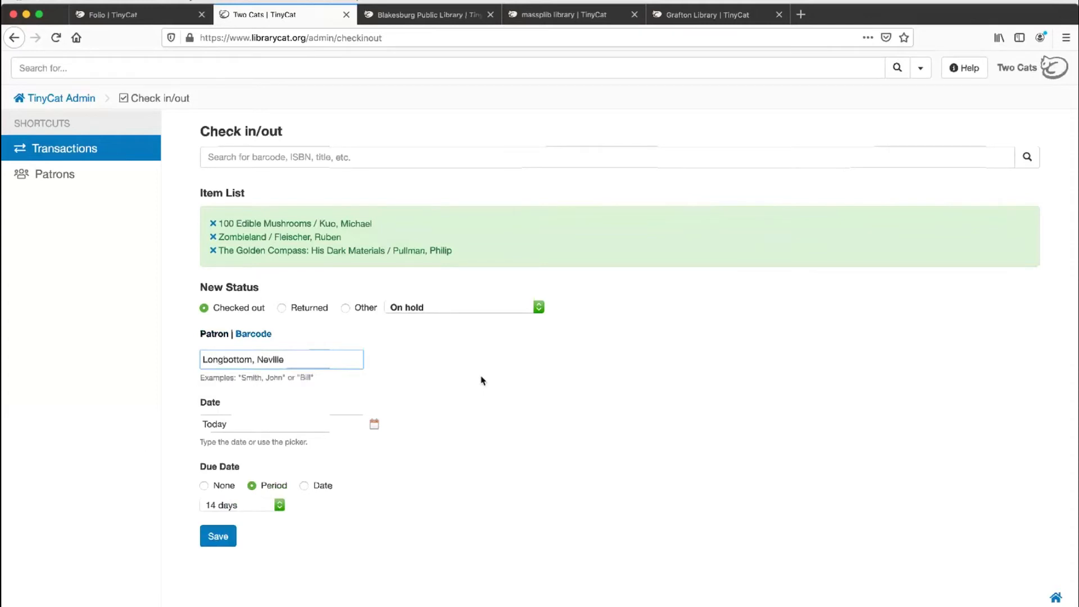
Step: Show the date picker, keep the date as Today and the due period at 14 days, and save the checkout
click(303, 422)
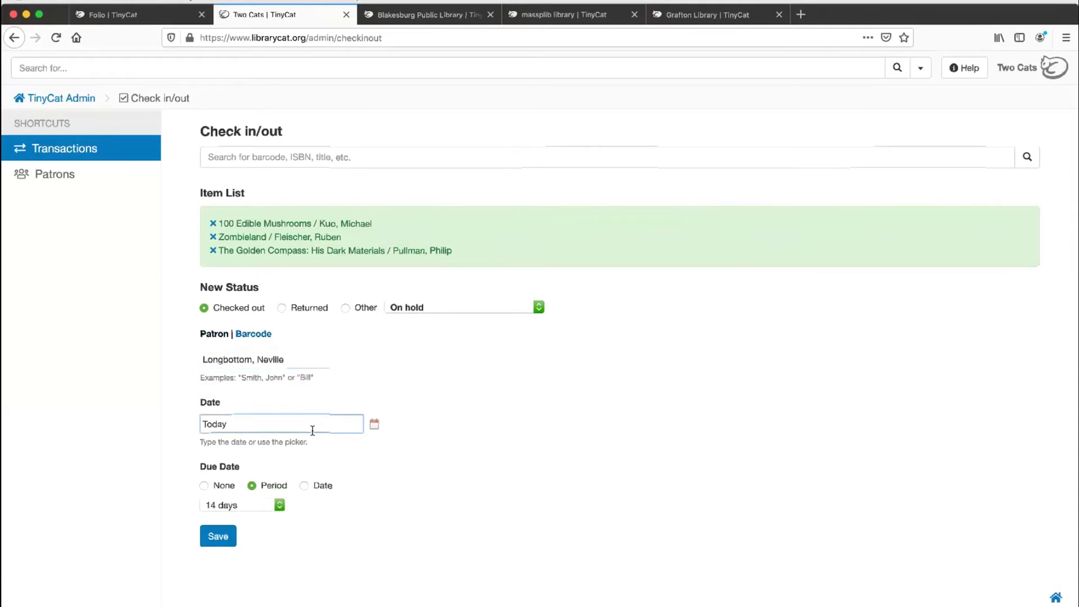
click(374, 425)
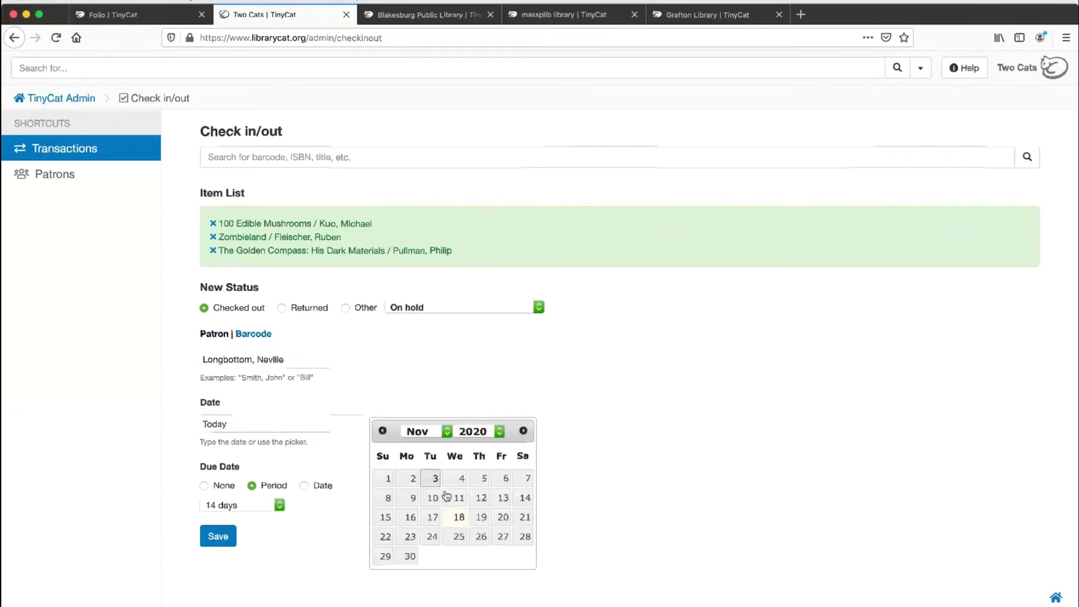
click(322, 461)
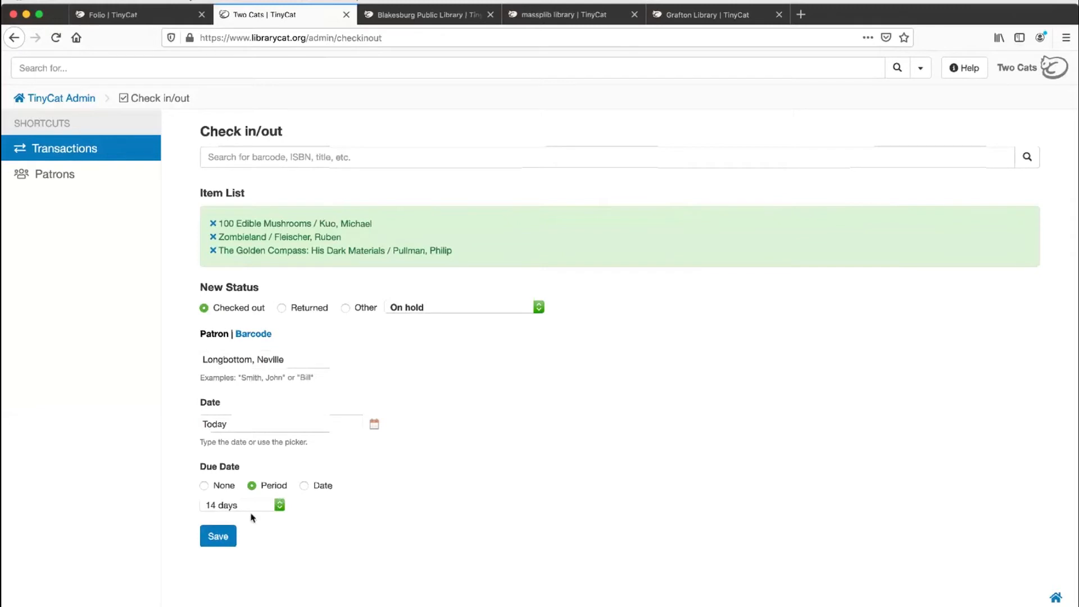
click(219, 538)
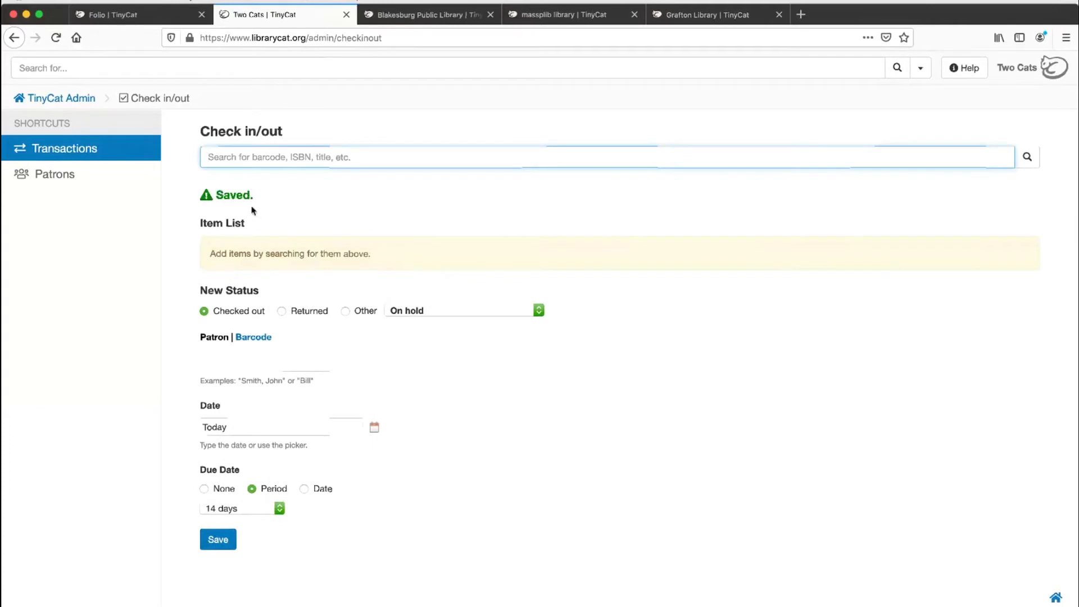
Step: Show the active transactions from the Check in/out page and again from the TinyCat Admin home page
click(74, 152)
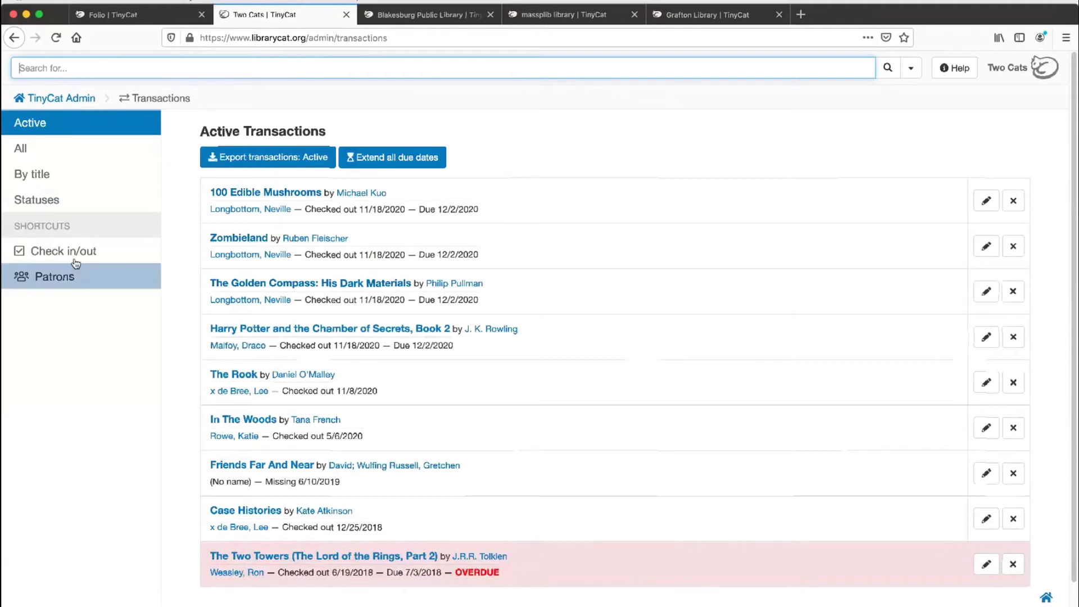
click(53, 102)
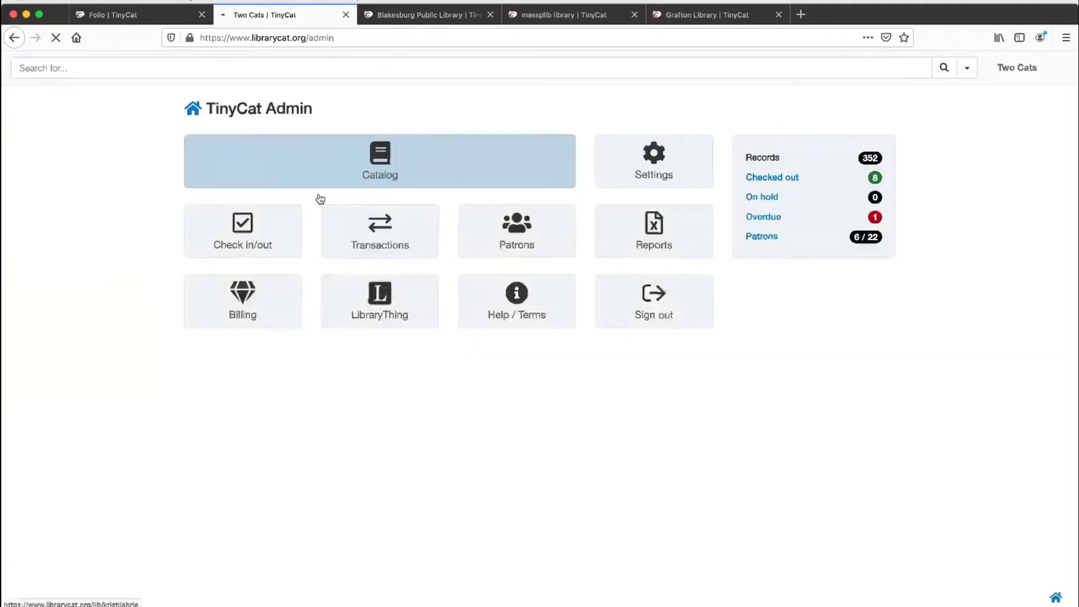
click(409, 233)
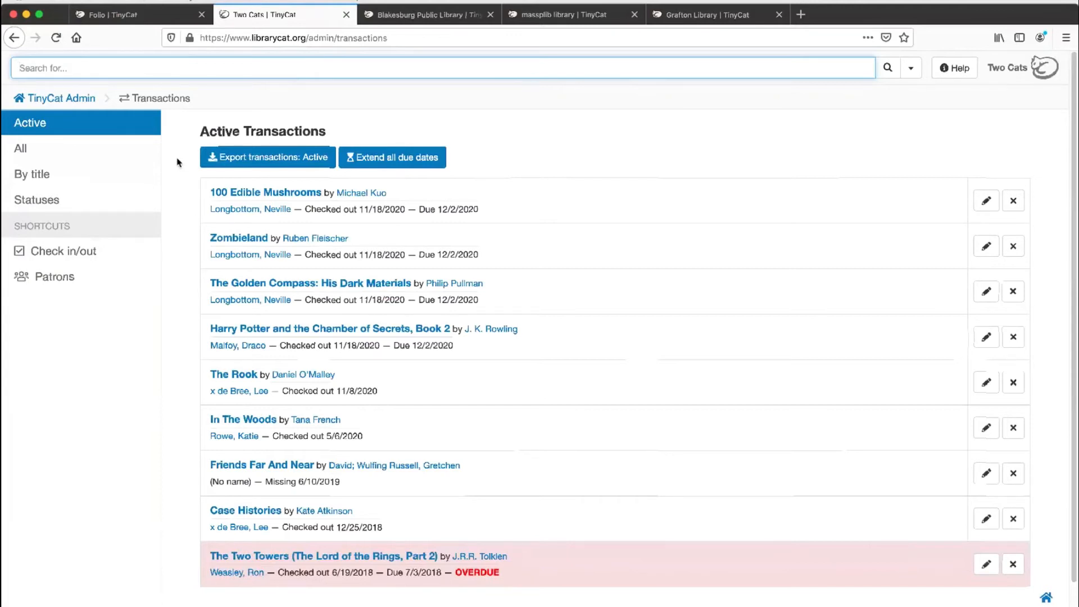
Step: Examine the transactions in the All, By title and Statuses views, including the Overdue status list
click(63, 152)
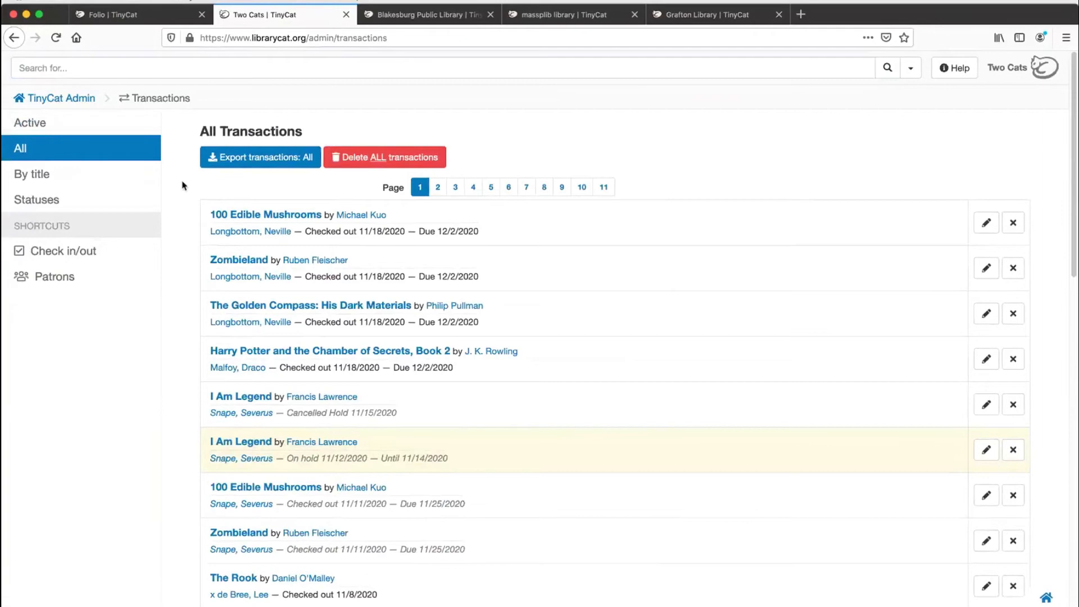
click(95, 187)
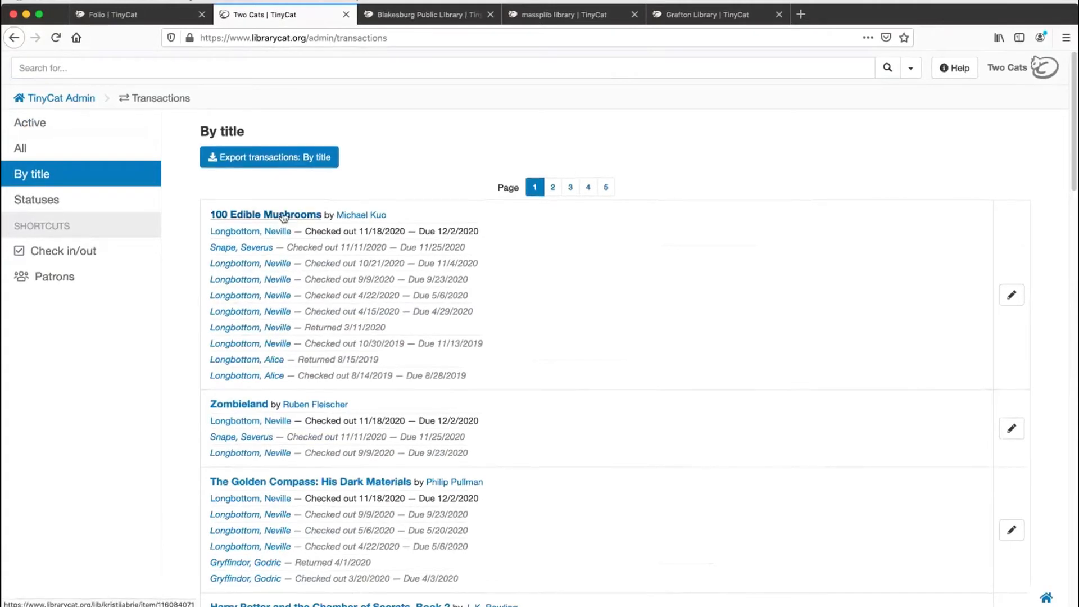
click(66, 201)
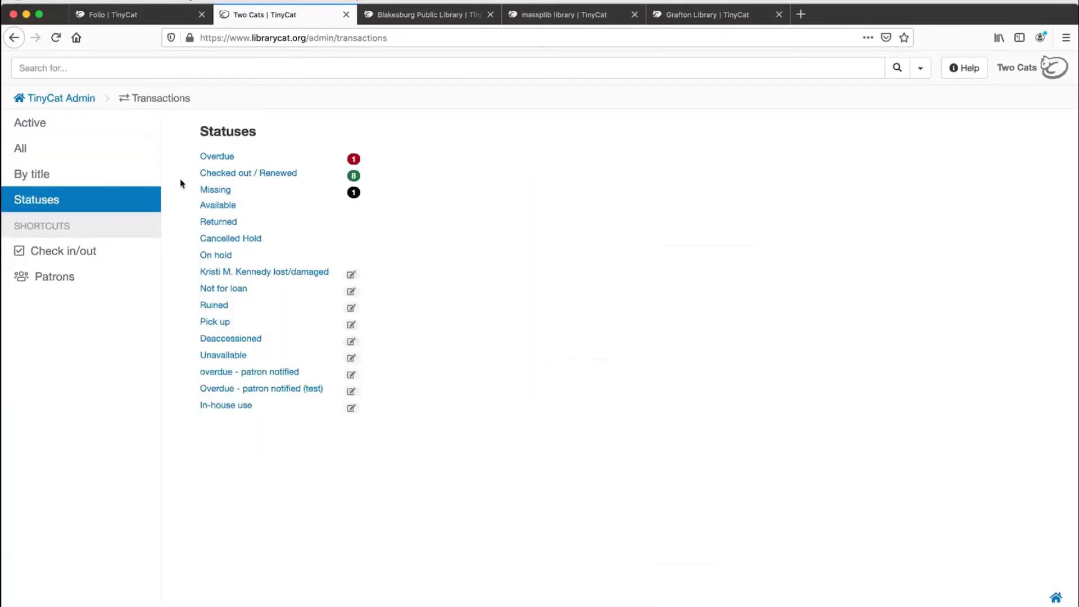
click(226, 161)
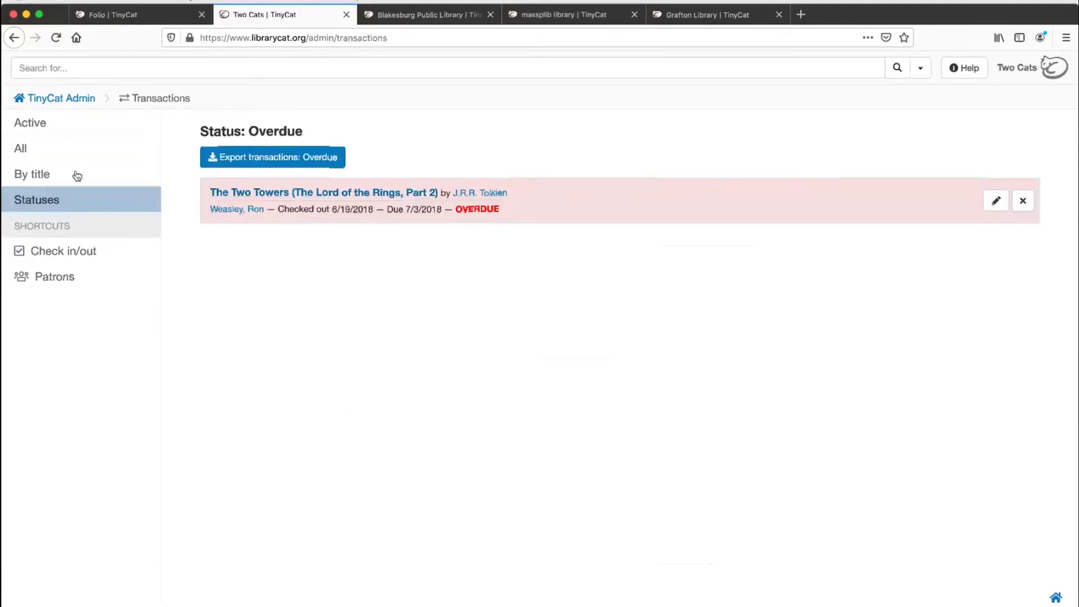
Step: Return to the active transactions, inspect the option to extend all due dates, and close it without applying a date
click(73, 127)
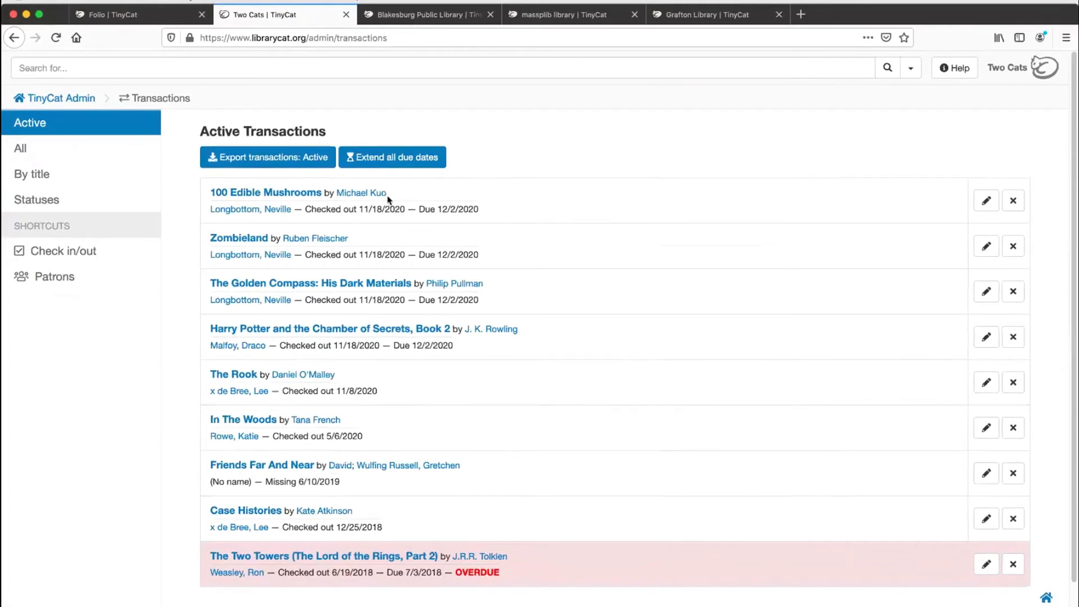
click(401, 165)
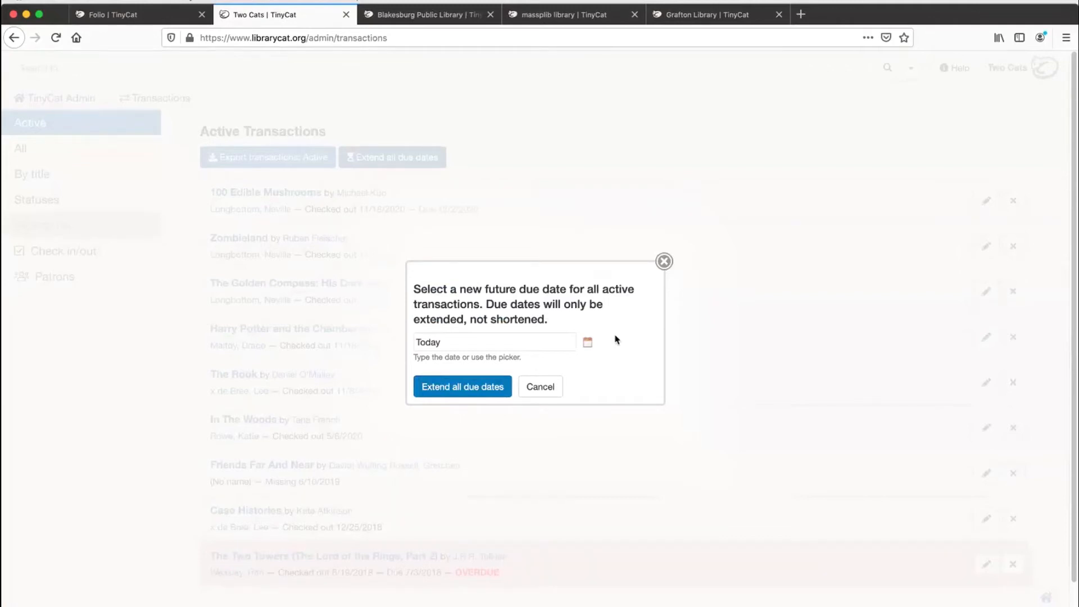
click(665, 263)
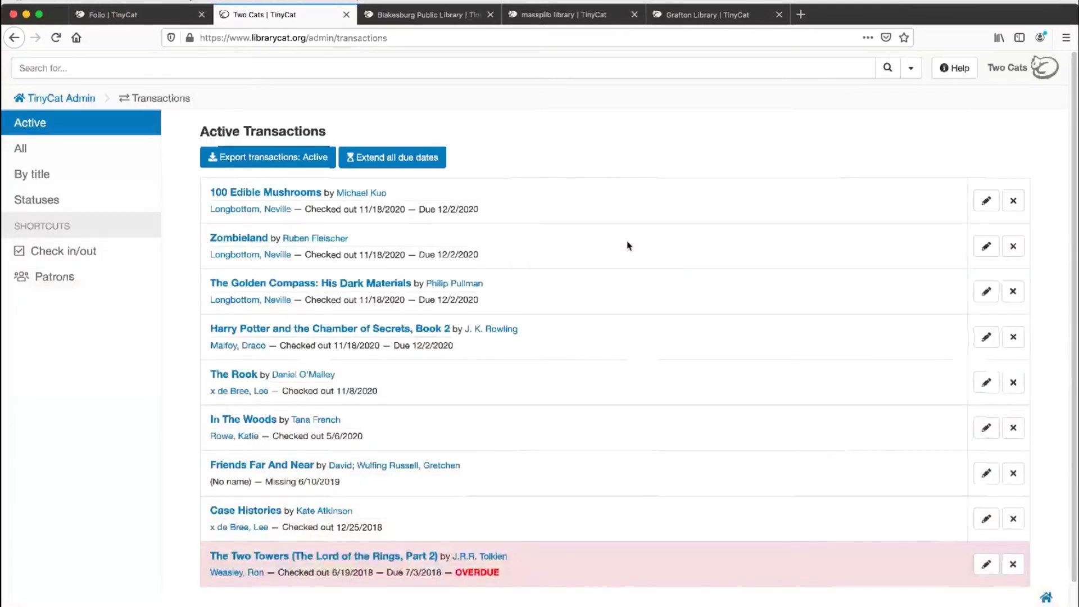
Step: Go back to the TinyCat Admin home page, open Patrons and show the active patrons list
click(62, 100)
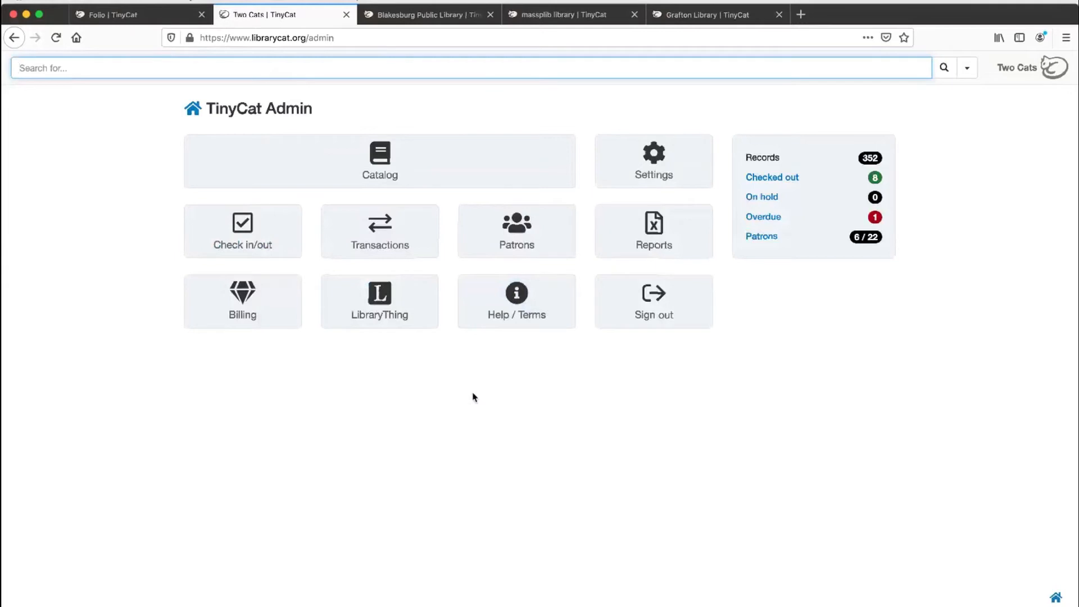
click(481, 243)
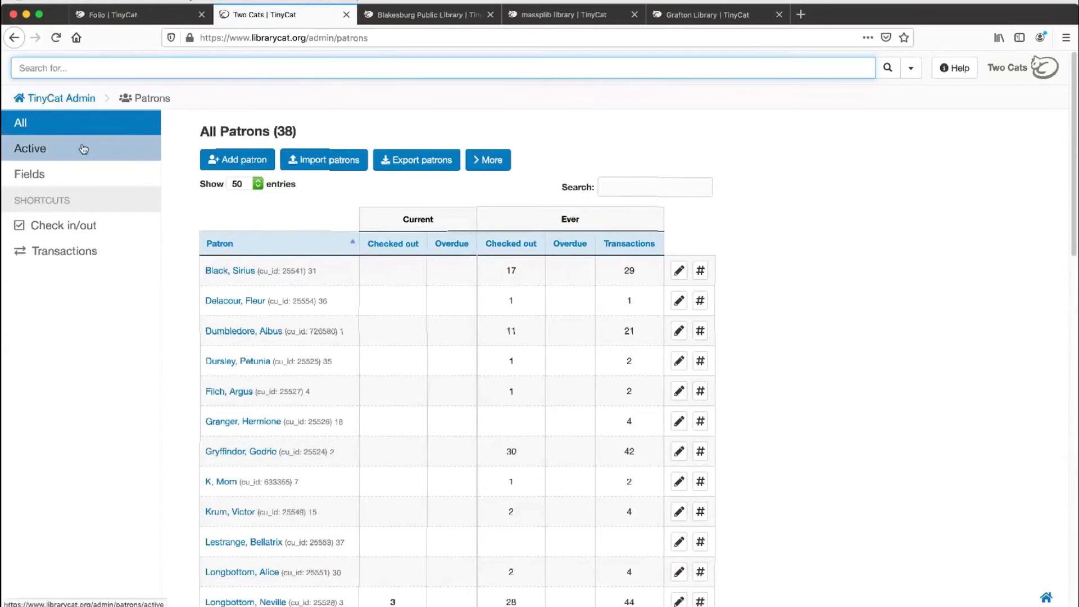
click(83, 149)
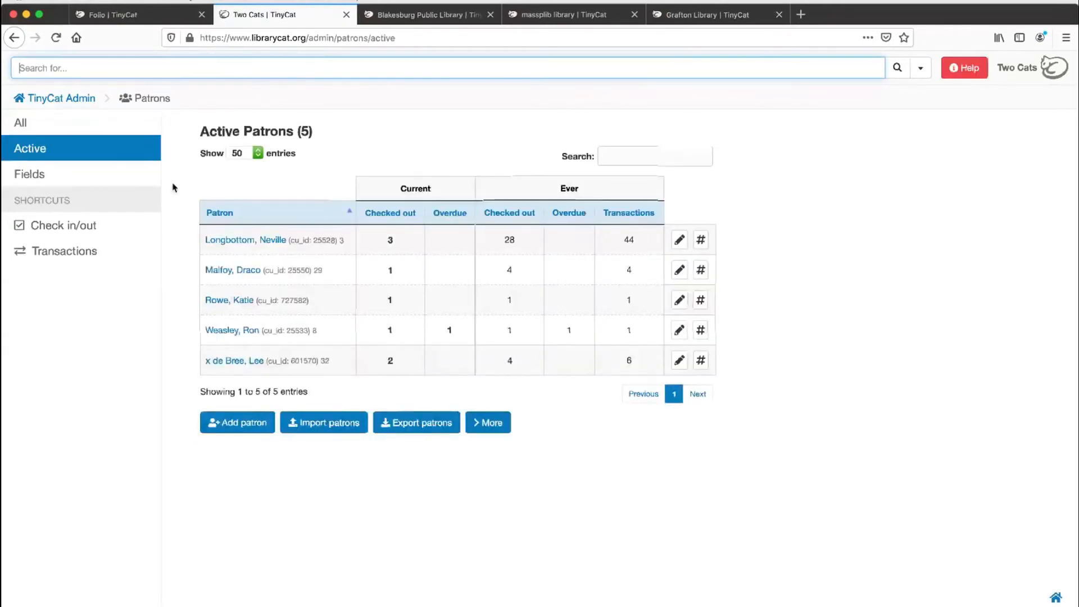
Step: Show the Patron Fields table and examine the shown and available fields in Change fields shown
click(81, 179)
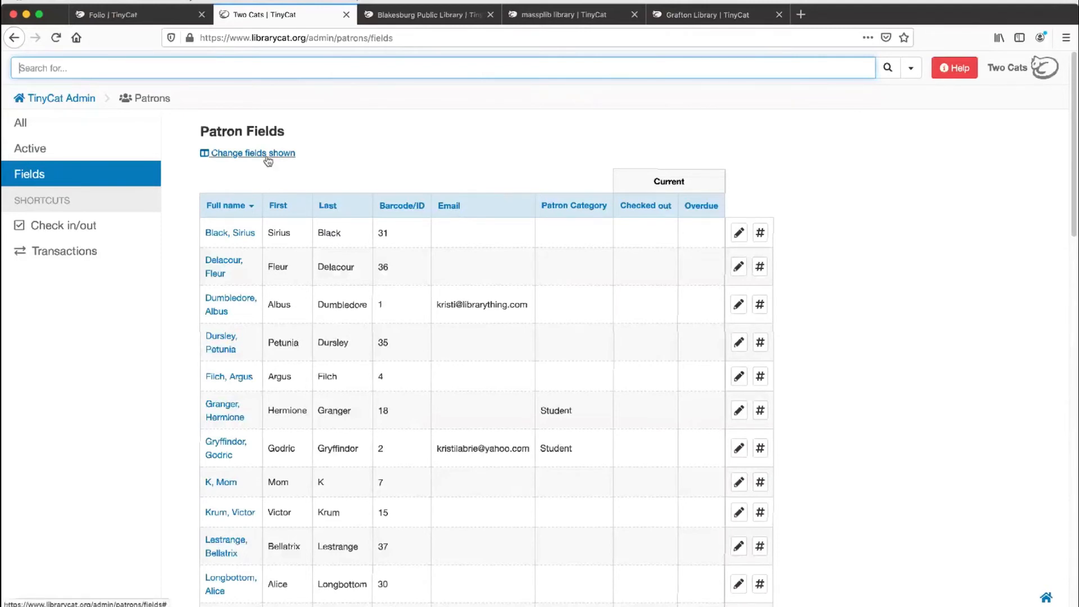
click(255, 159)
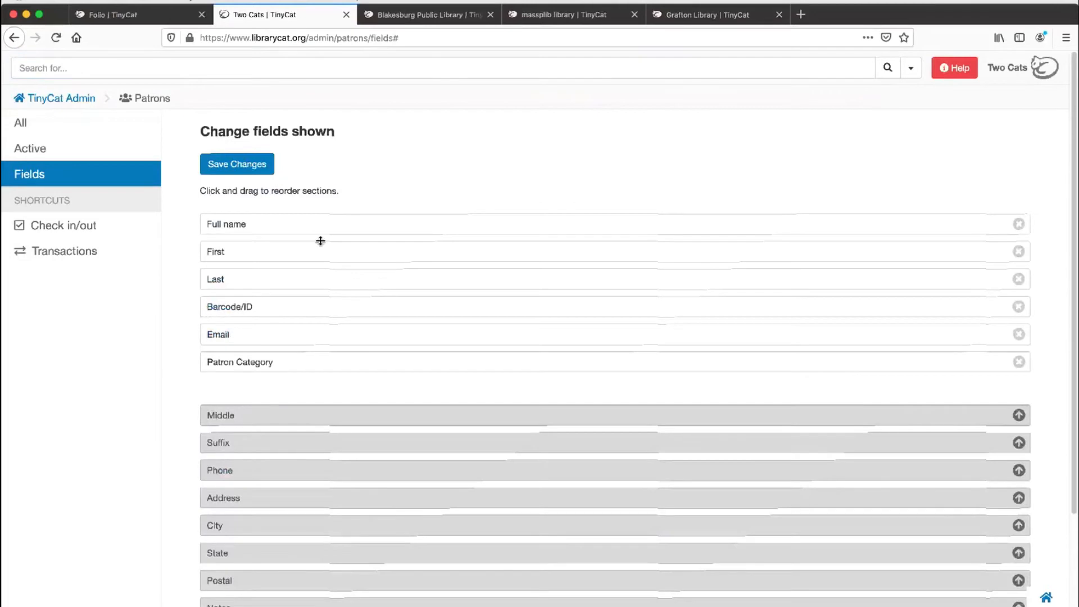
scroll(356, 387, down, 3)
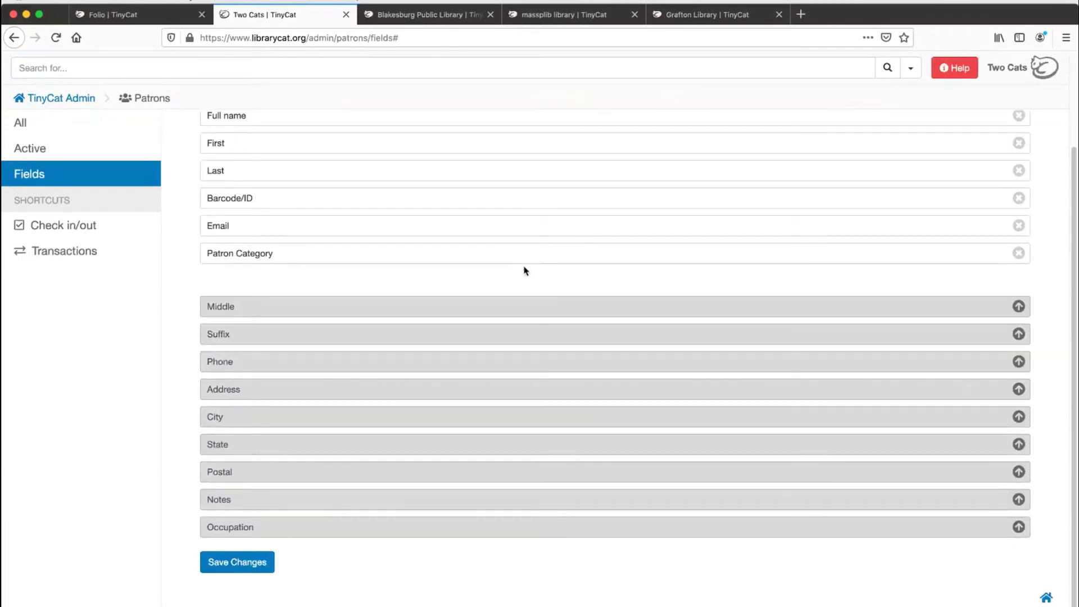
Step: Save the current selection of shown patron fields and open the list of all patrons
scroll(522, 270, up, 3)
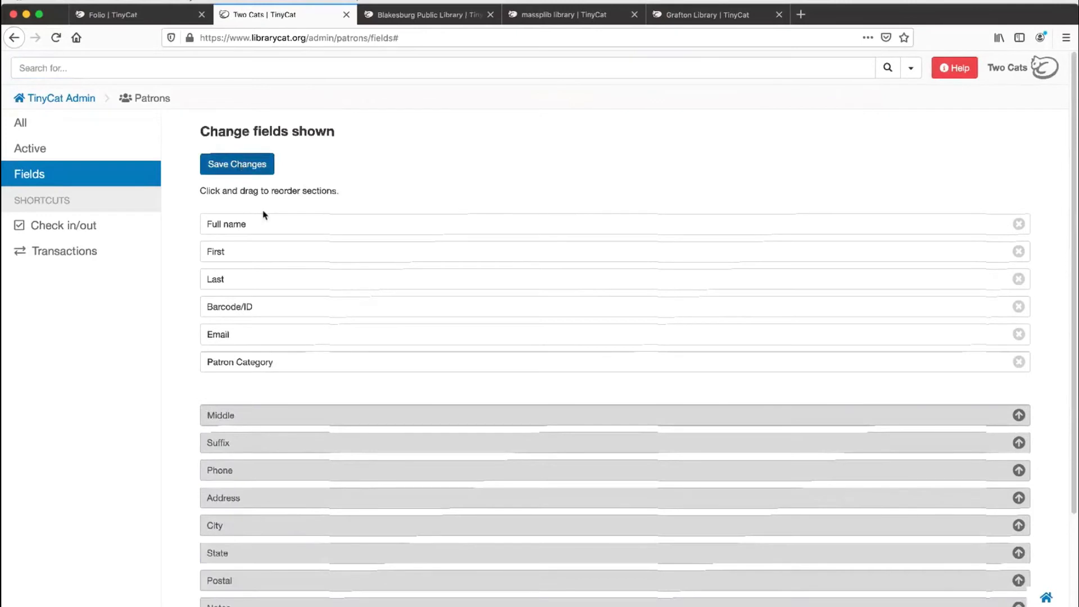
click(250, 165)
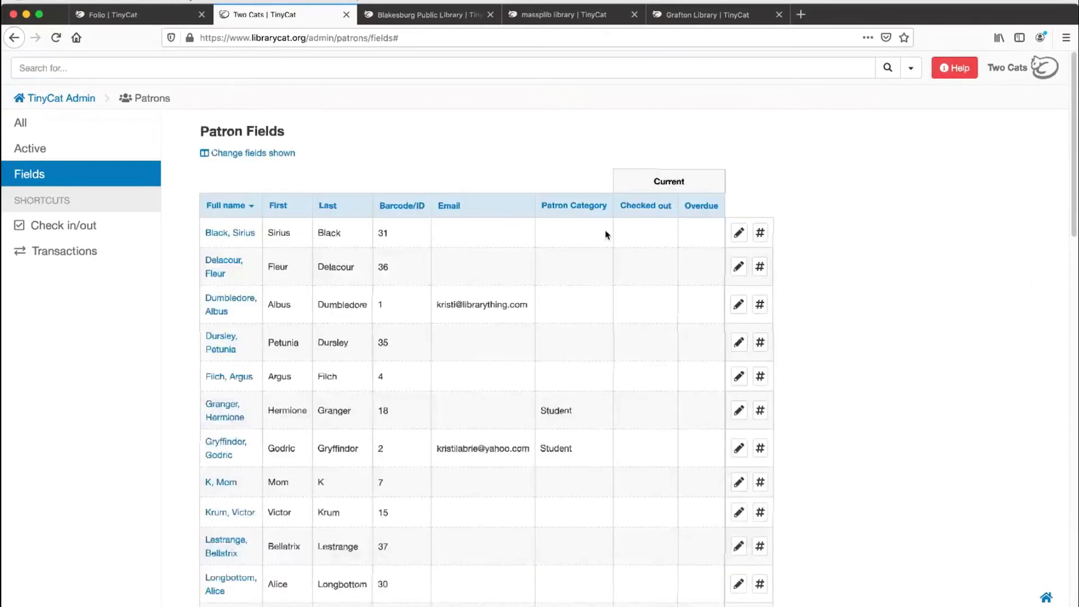
click(65, 128)
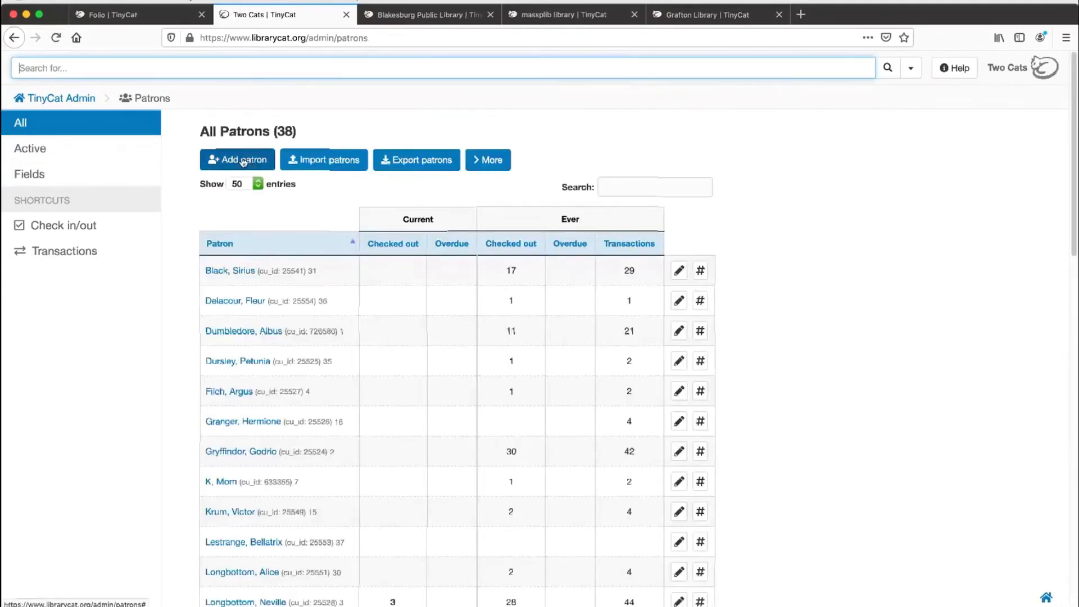
Step: Examine the Add Patron form and the patron import dialog, closing each without adding or uploading anything
click(243, 164)
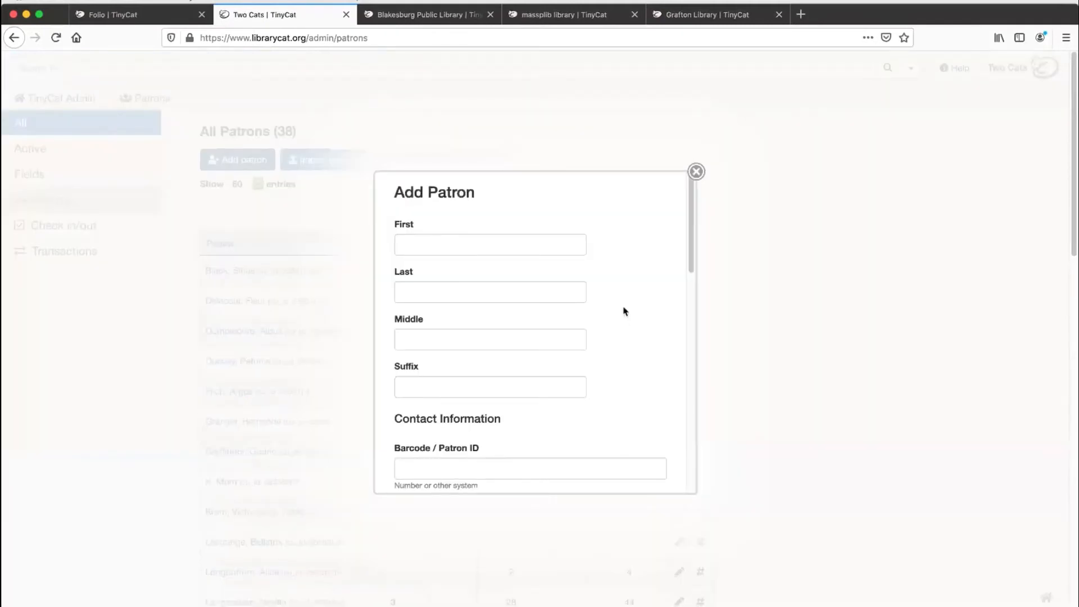
scroll(625, 311, down, 10)
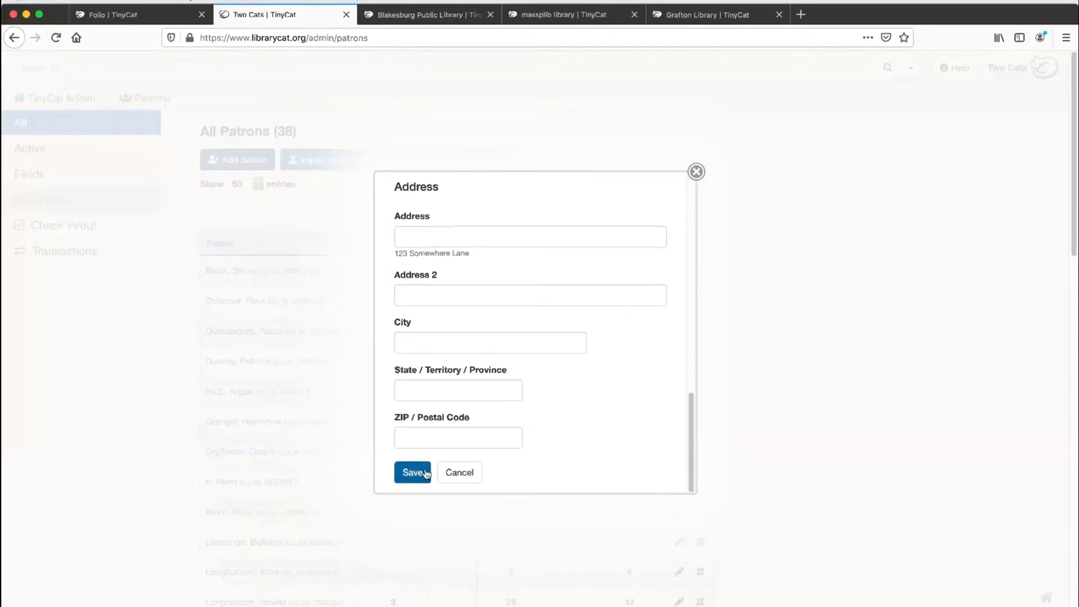
click(696, 173)
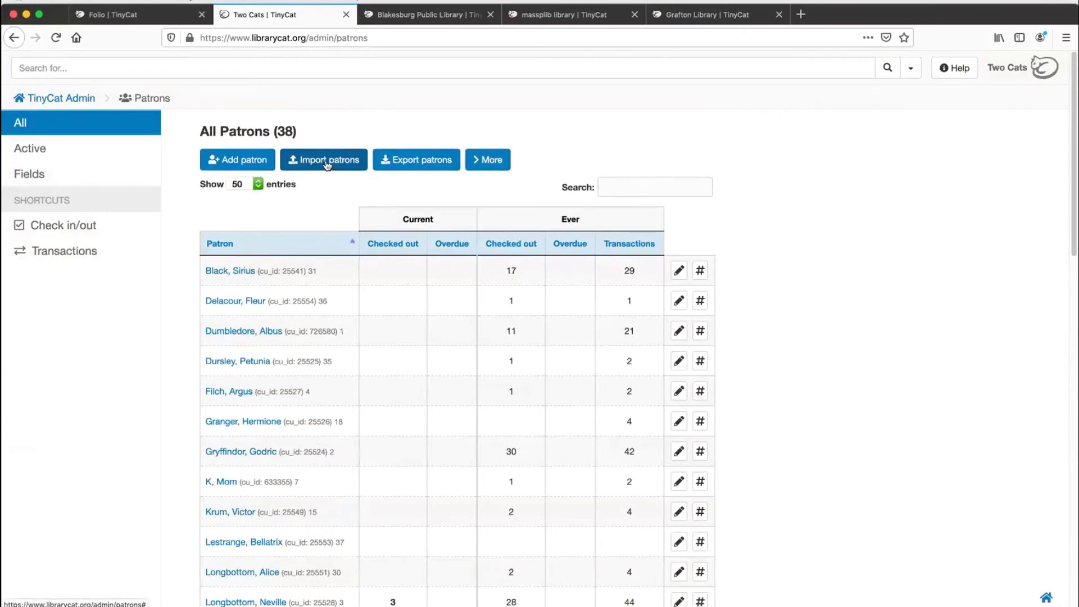
click(329, 163)
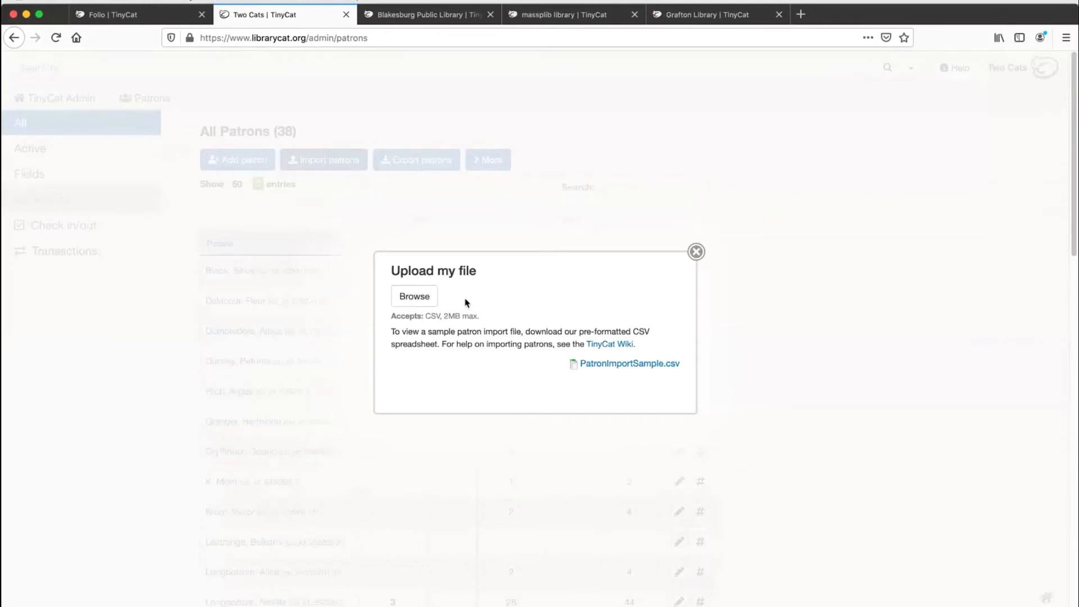
click(697, 253)
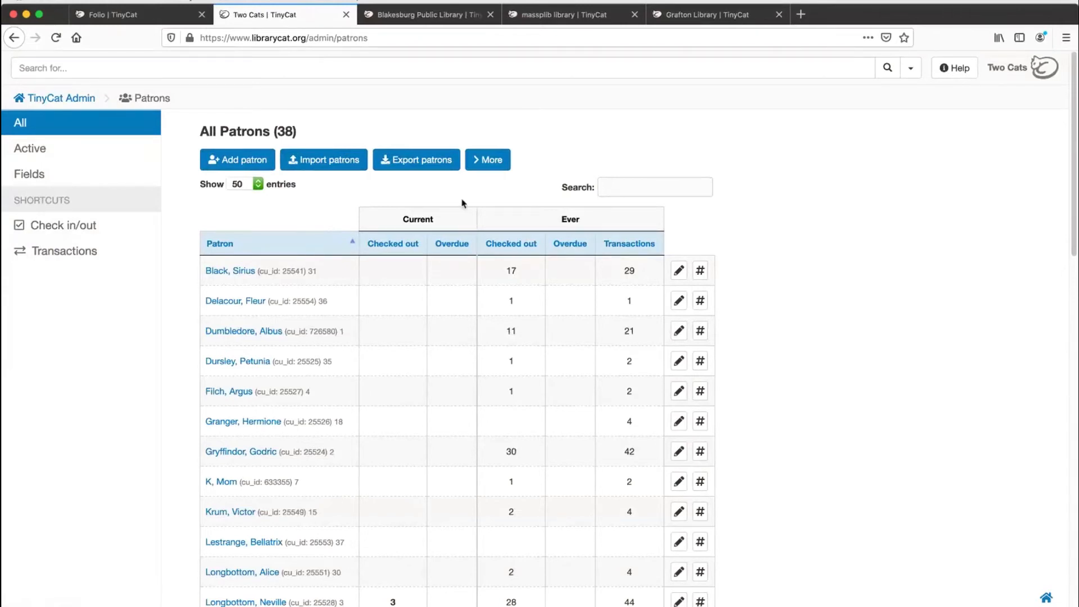
Step: Reveal the bulk delete options for patrons and transactions, try deleting all transactions, and cancel at the second confirmation
click(495, 162)
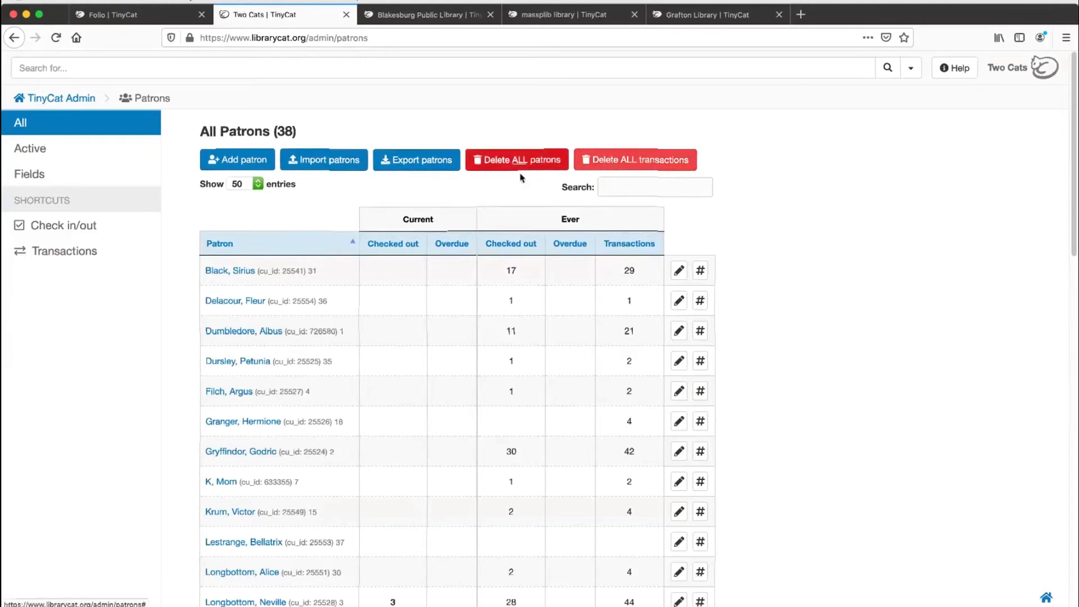
scroll(384, 305, down, 1)
scroll(393, 306, down, 2)
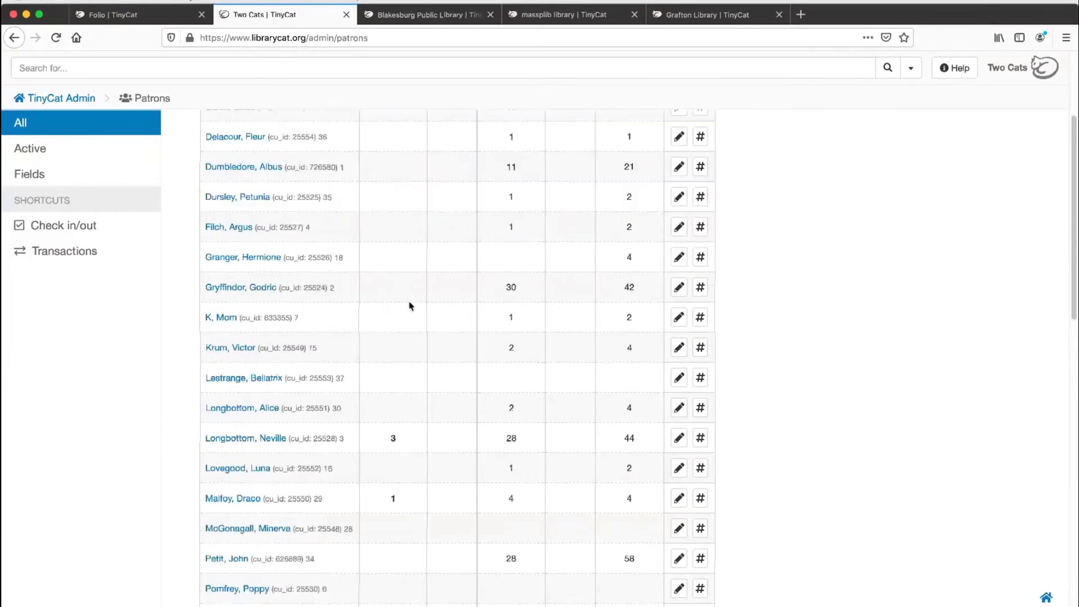
scroll(409, 306, up, 3)
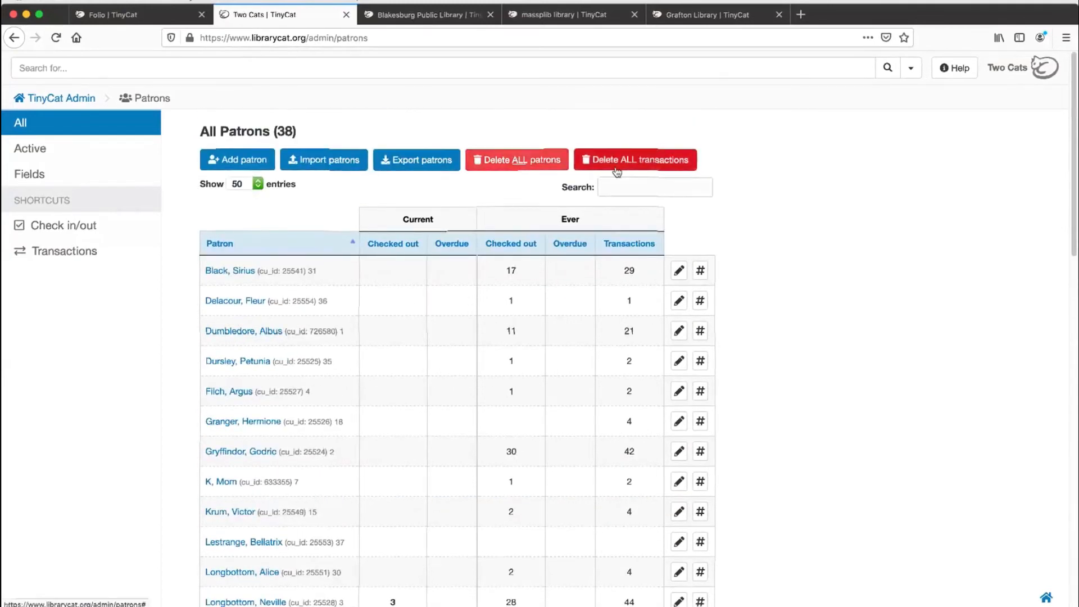
click(644, 162)
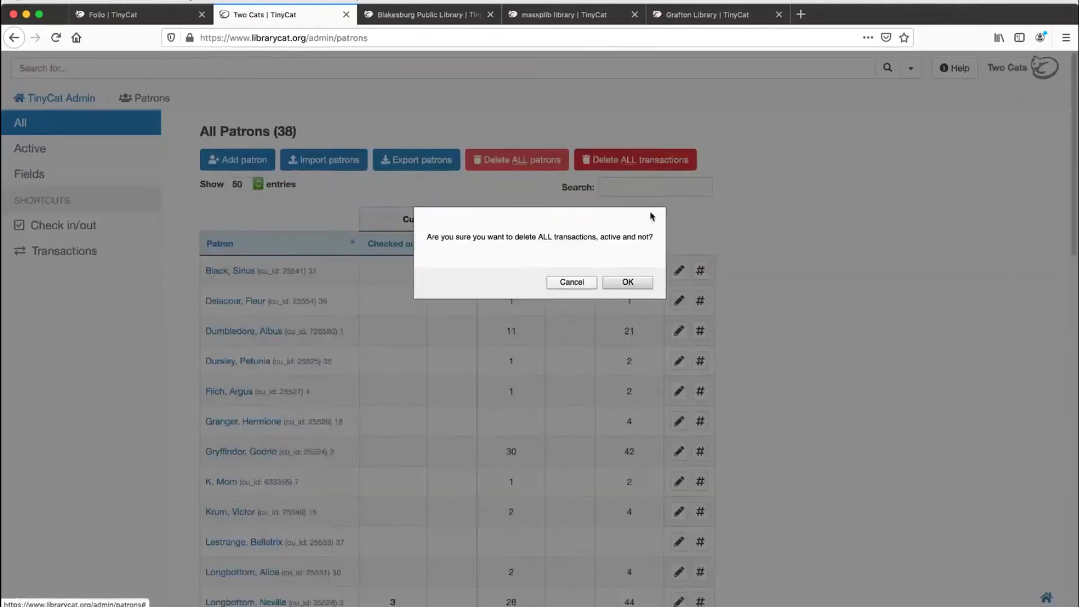
click(638, 282)
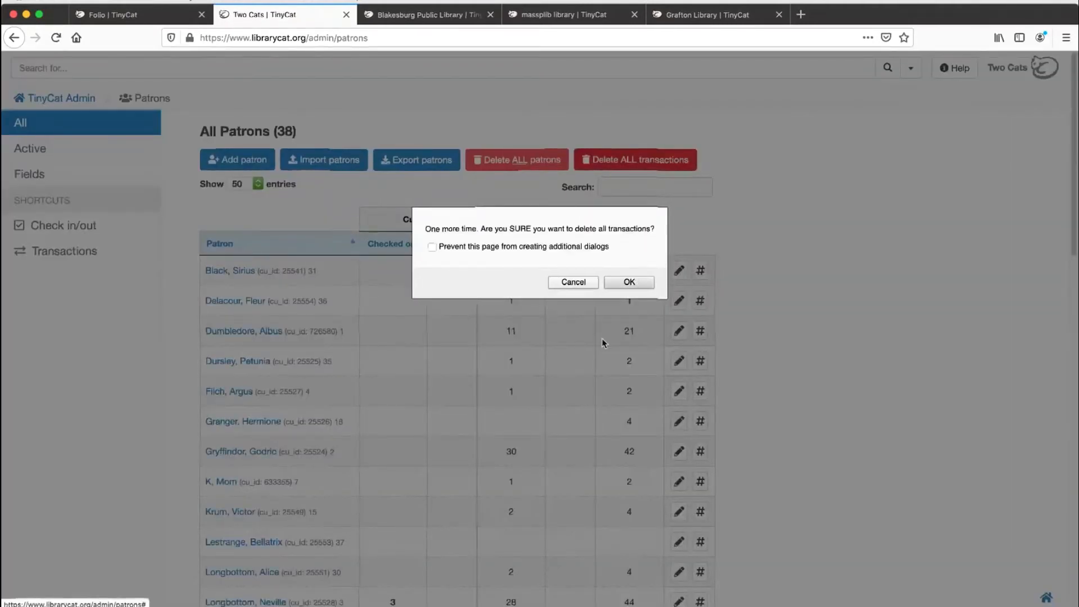
click(573, 283)
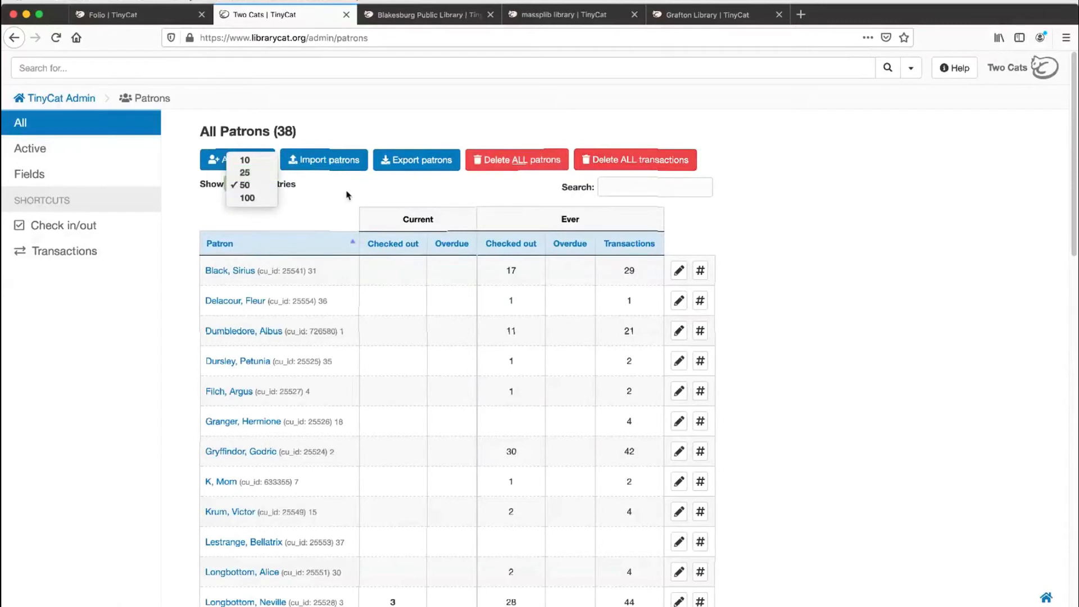
Step: Inspect the choices for how many patron entries are shown and keep 50
click(357, 198)
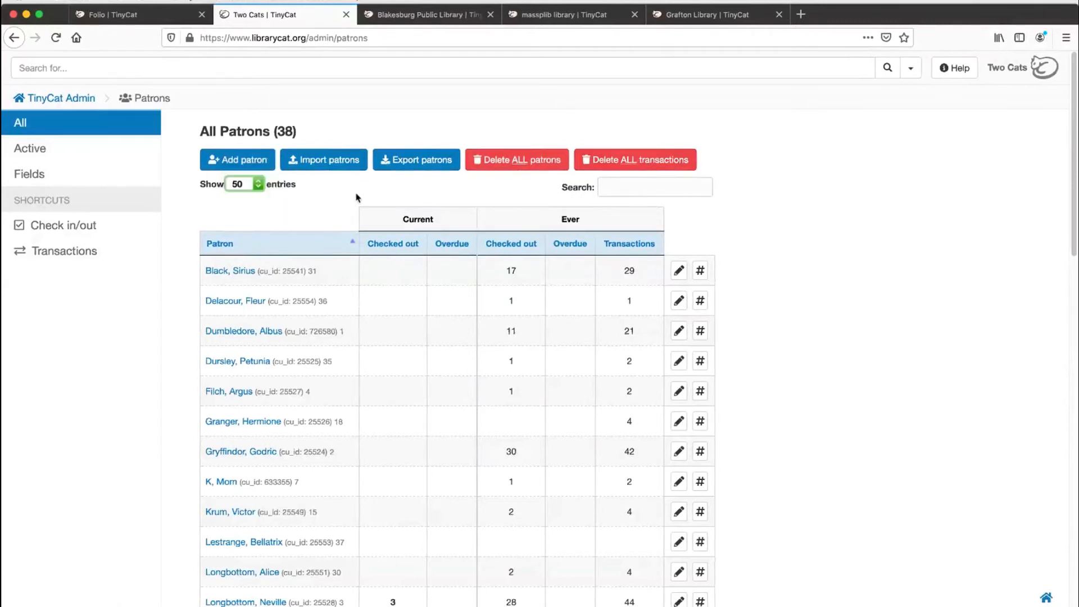
click(254, 186)
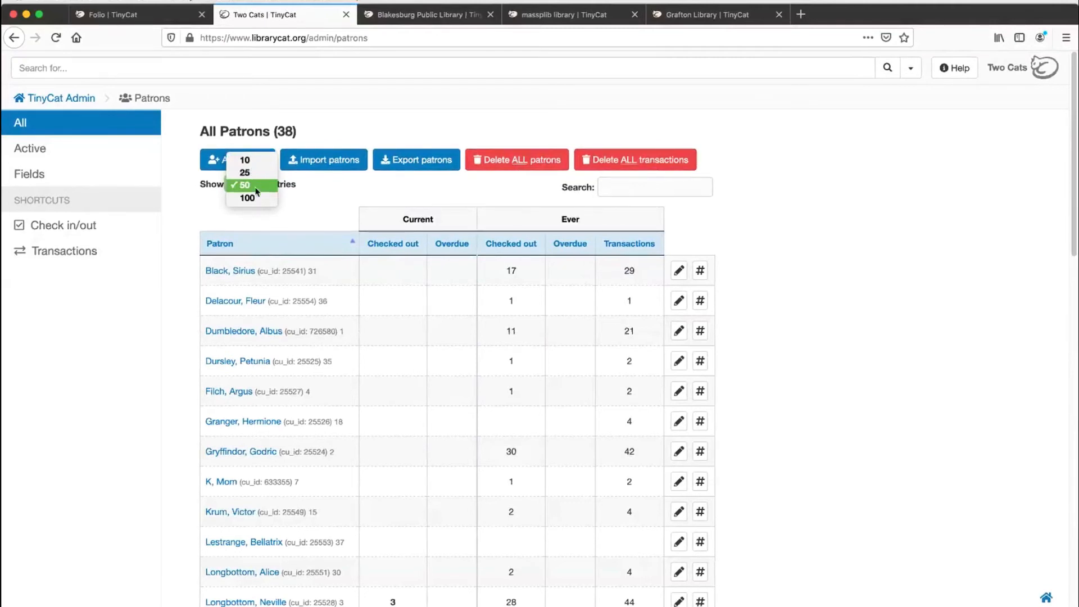
click(392, 186)
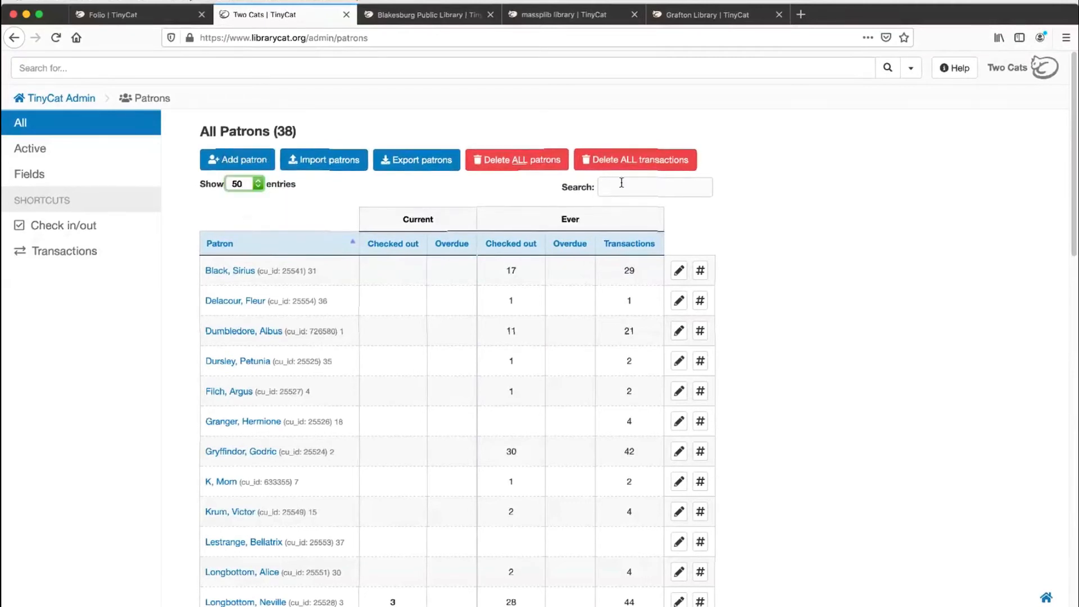
Step: Search the patron list by a partial e-mail address, and clear the search to list all patrons again
click(633, 186)
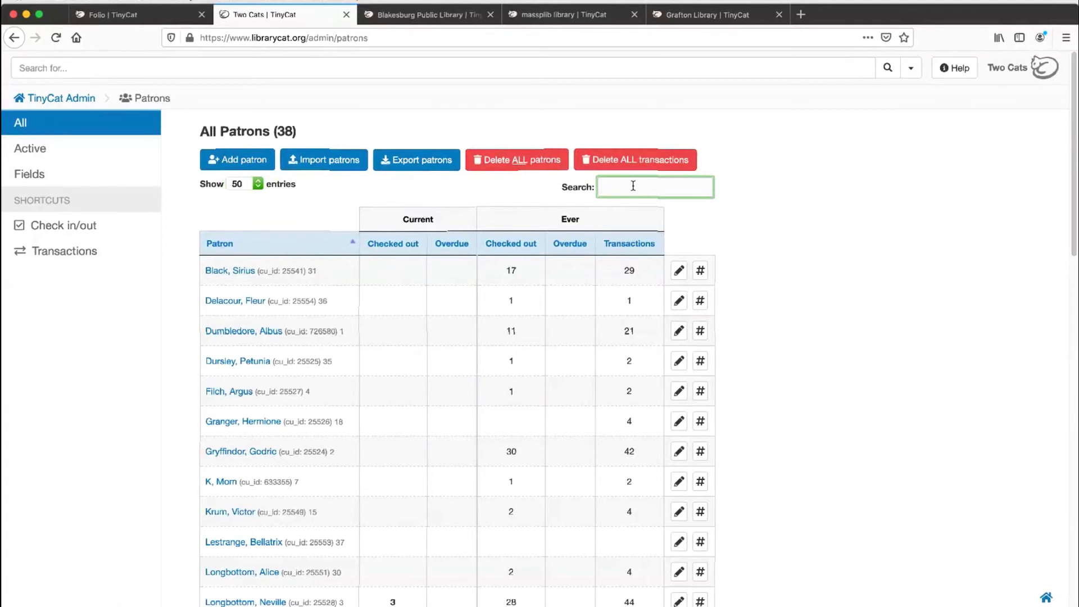
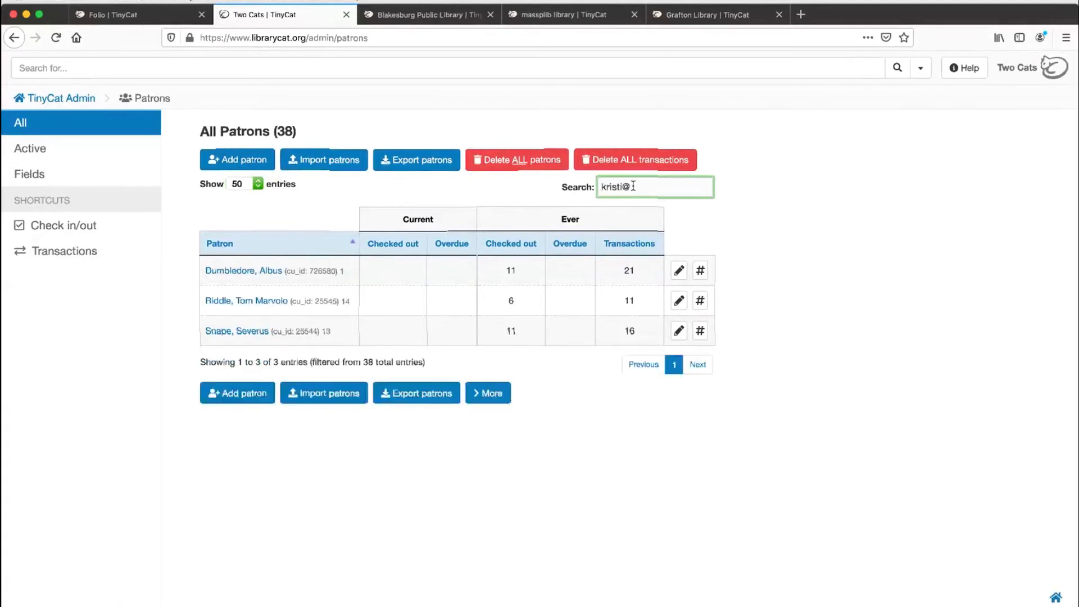
key(super+a)
key(BackSpace)
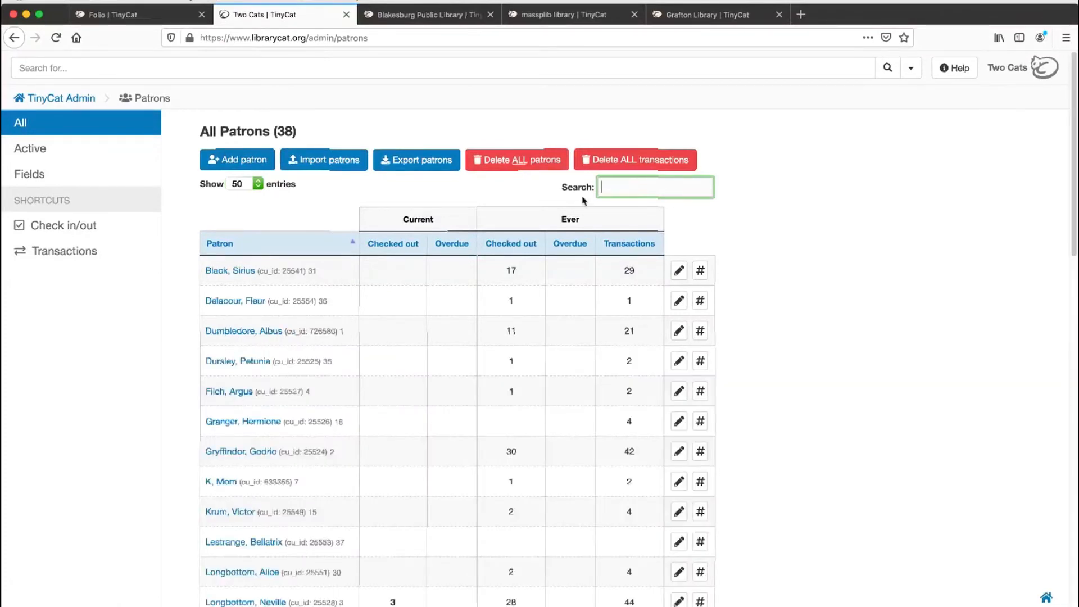
Step: Examine the whole Edit Patron form for the first patron in the list and close it without saving
scroll(502, 257, down, 3)
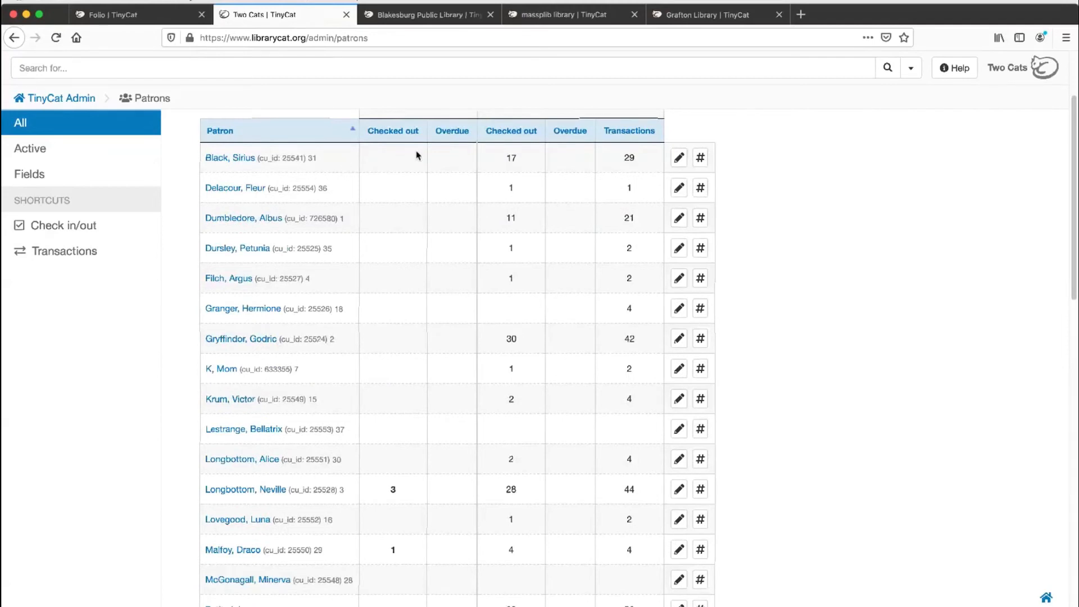
click(679, 160)
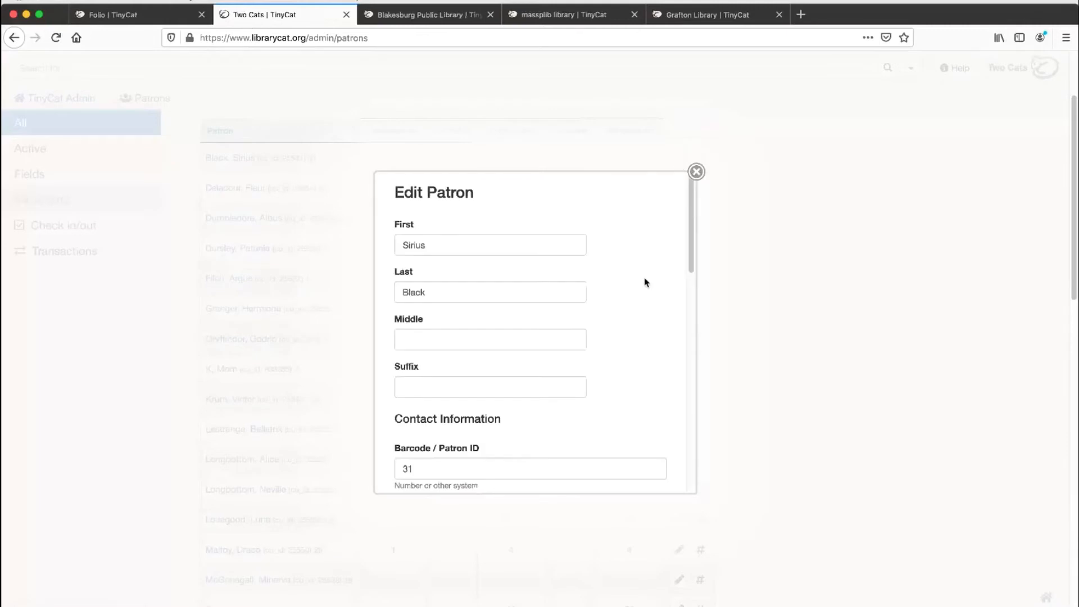
scroll(630, 345, down, 8)
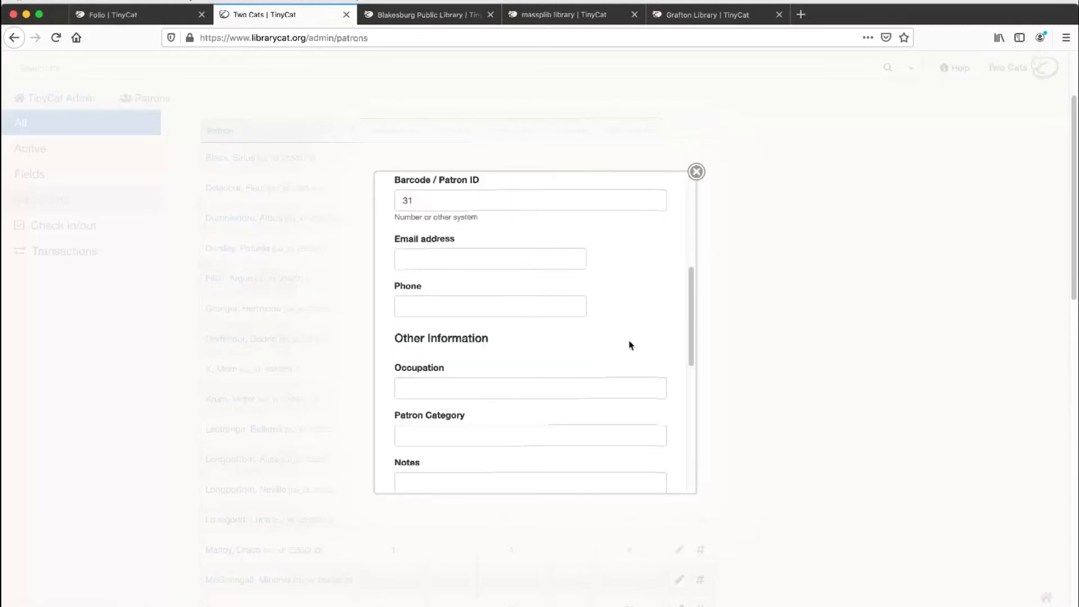
scroll(630, 343, down, 4)
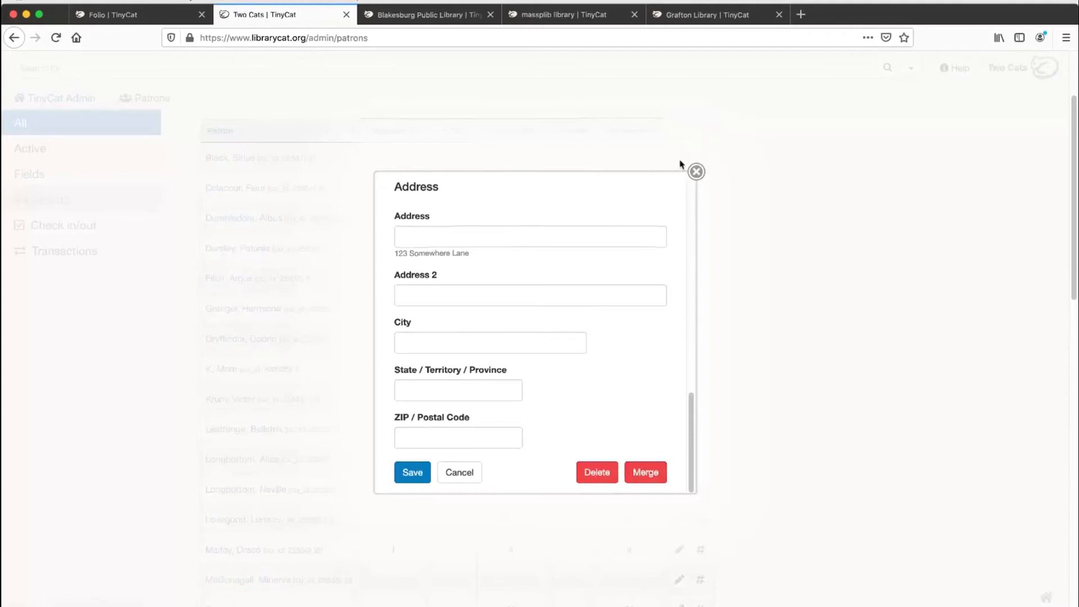
click(696, 172)
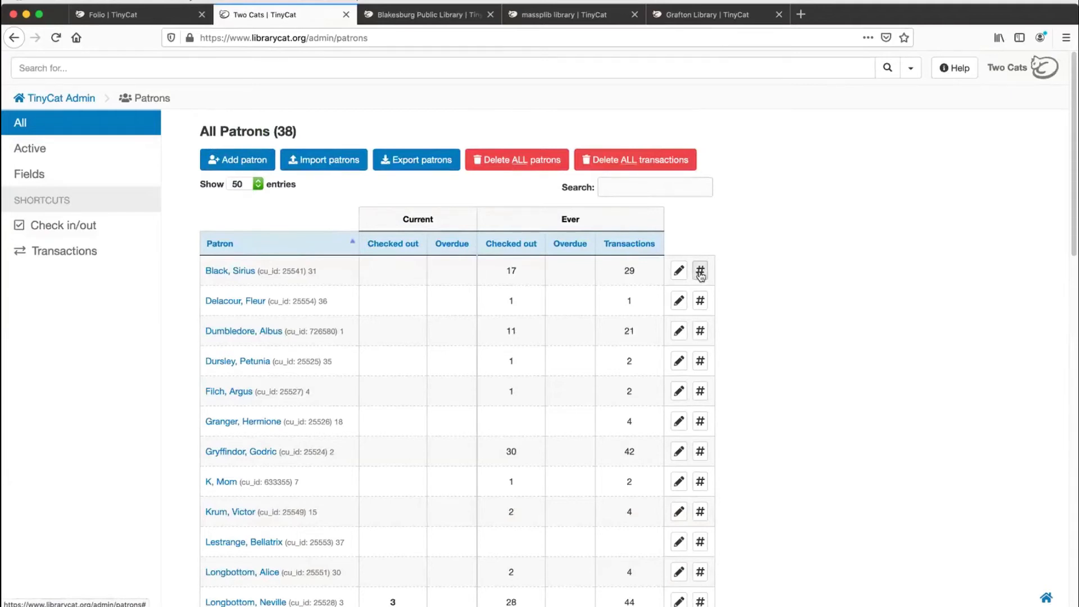
Step: Generate a new password for the first patron in the list and close the generated password notice
click(700, 271)
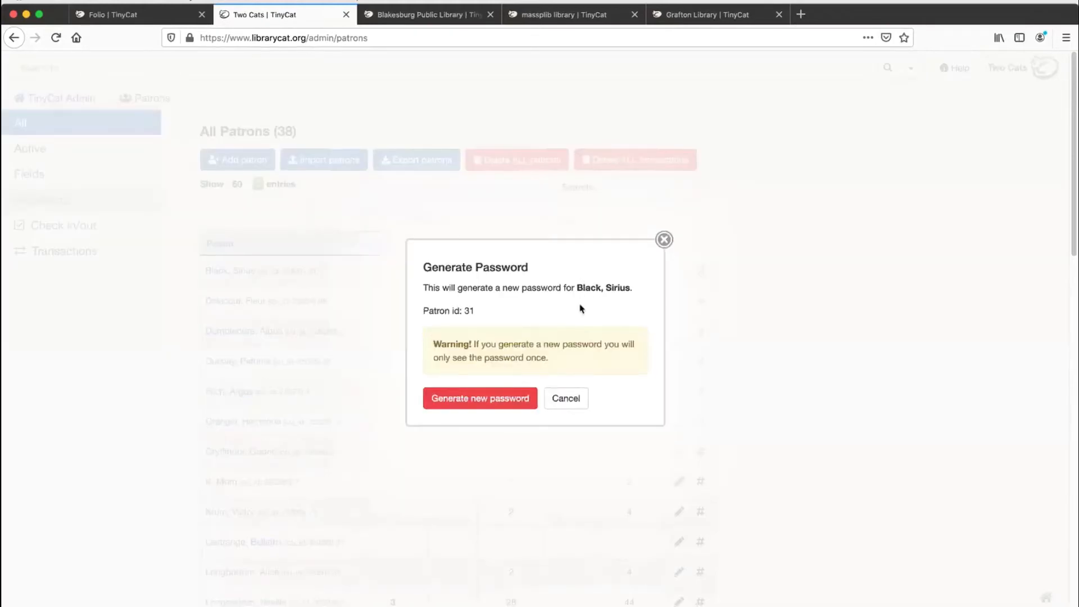
click(479, 402)
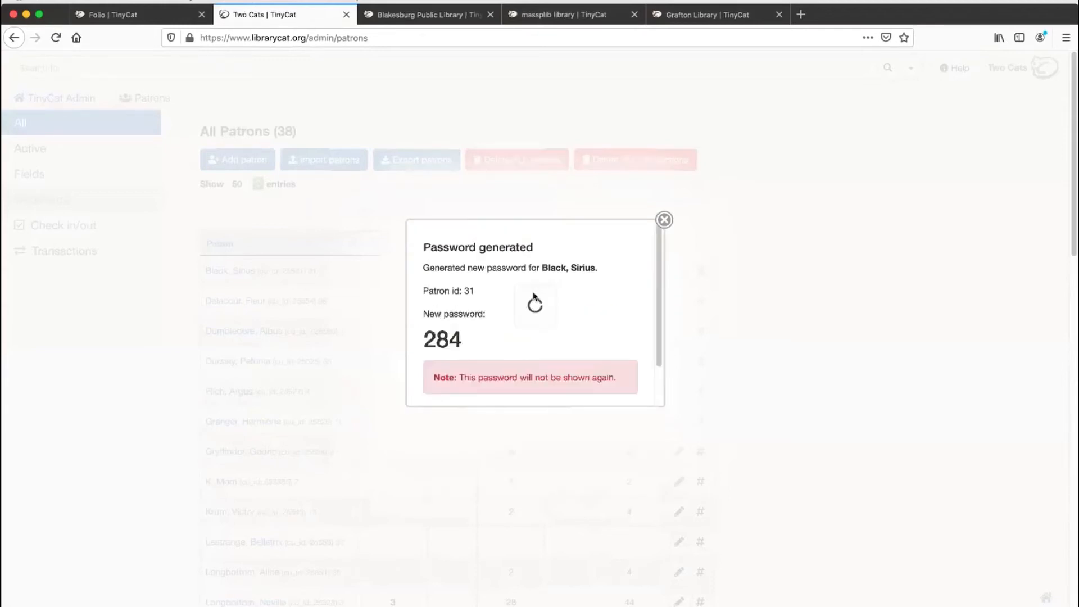
double_click(449, 339)
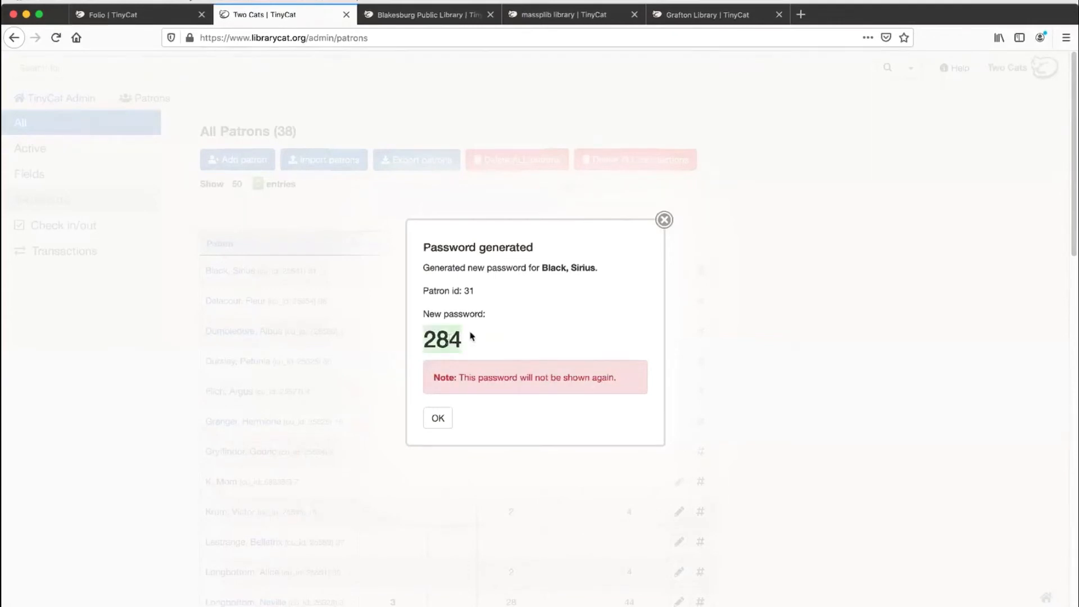
click(481, 341)
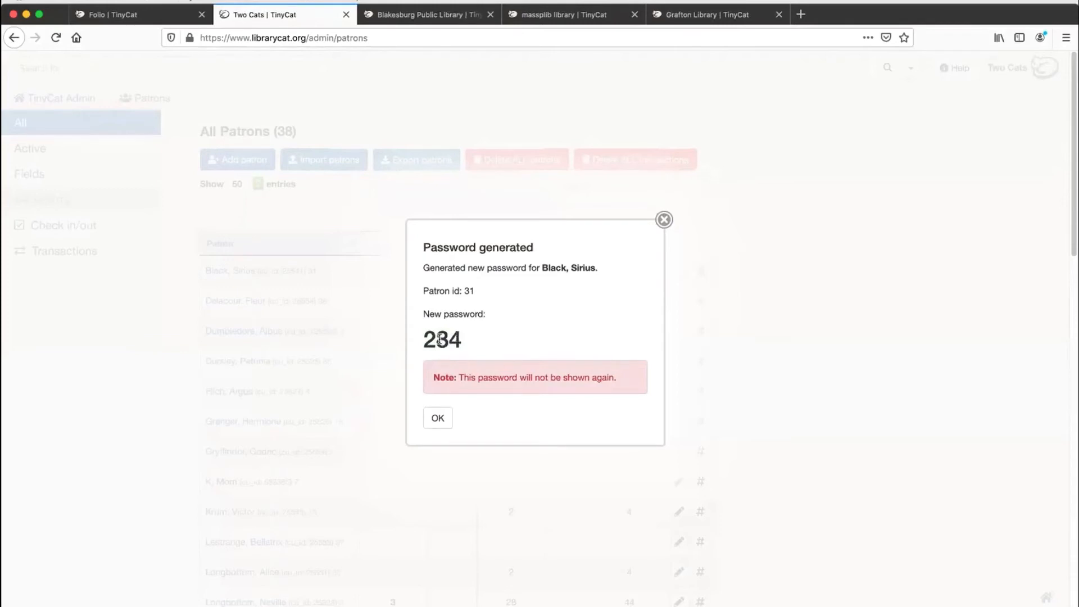
click(441, 421)
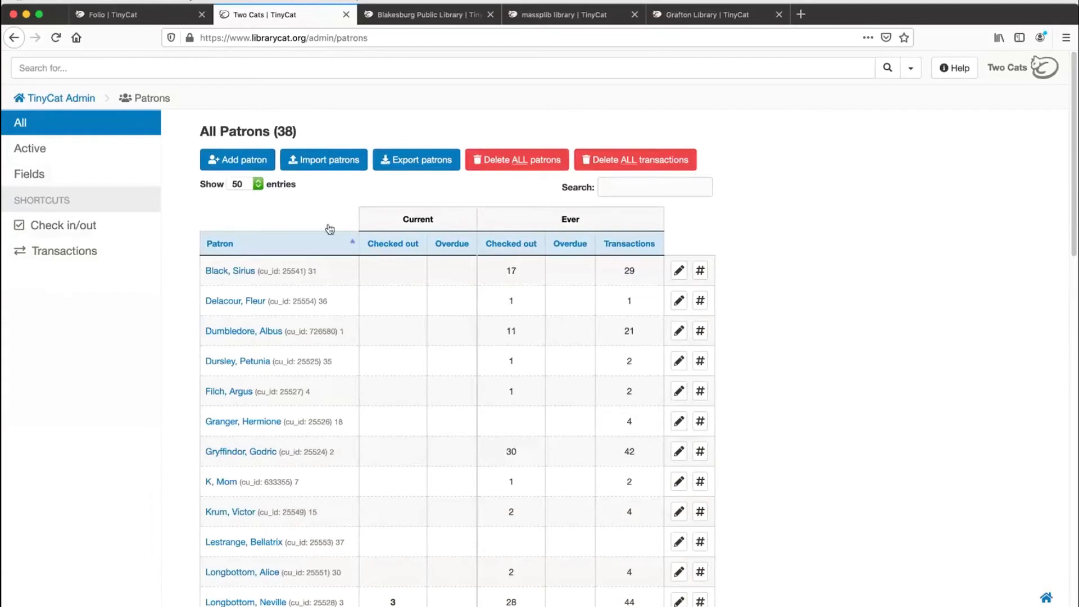
Step: Open the checkout reports from the TinyCat Admin home page and enable Filter by date to inspect the start and end date fields
click(60, 101)
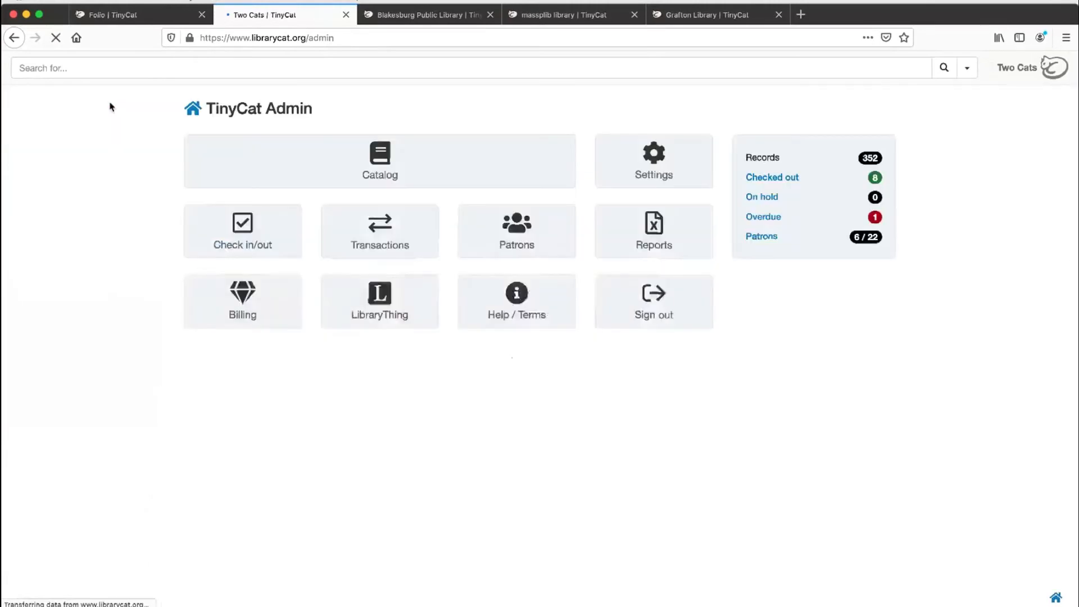
click(696, 234)
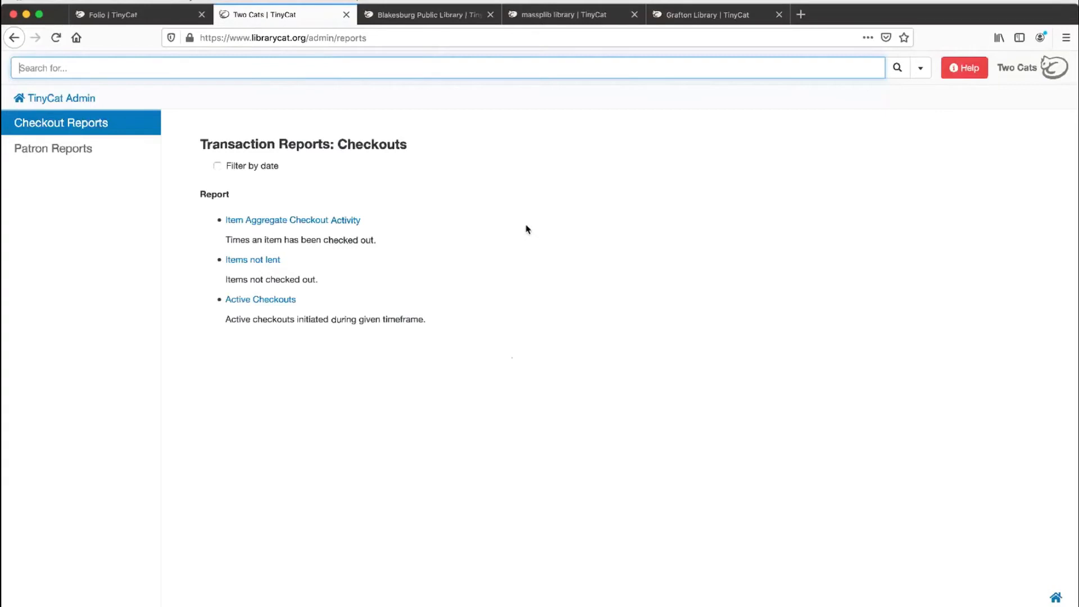
click(217, 167)
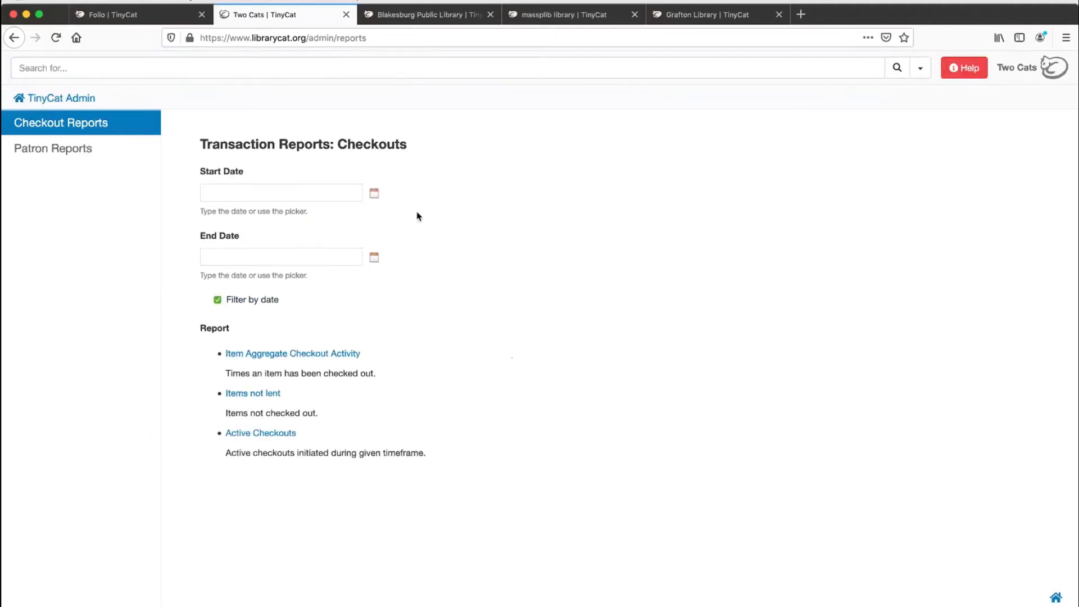
click(270, 194)
click(272, 257)
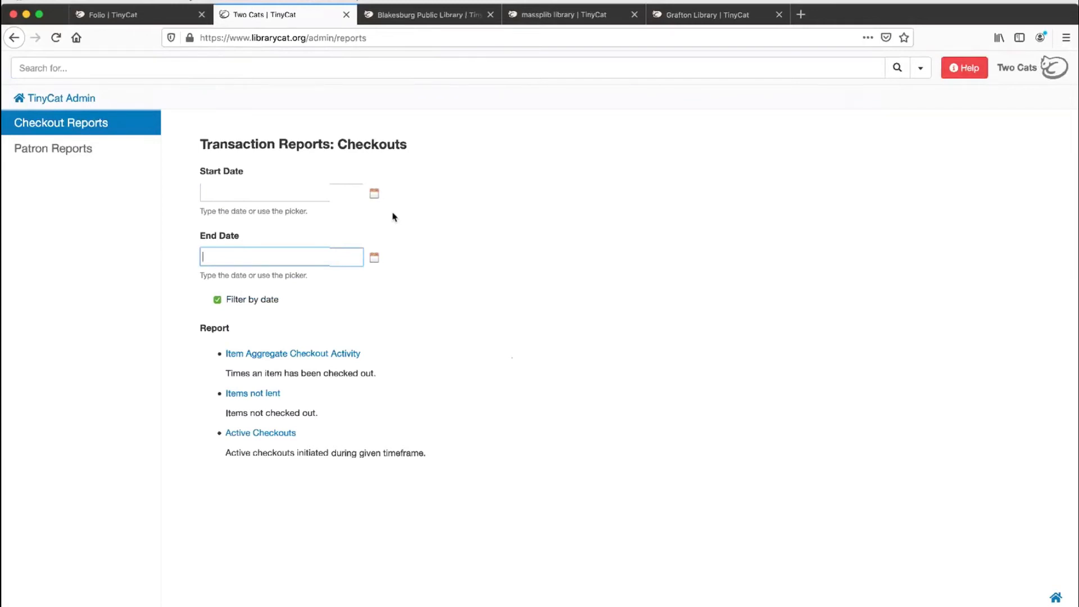
click(290, 192)
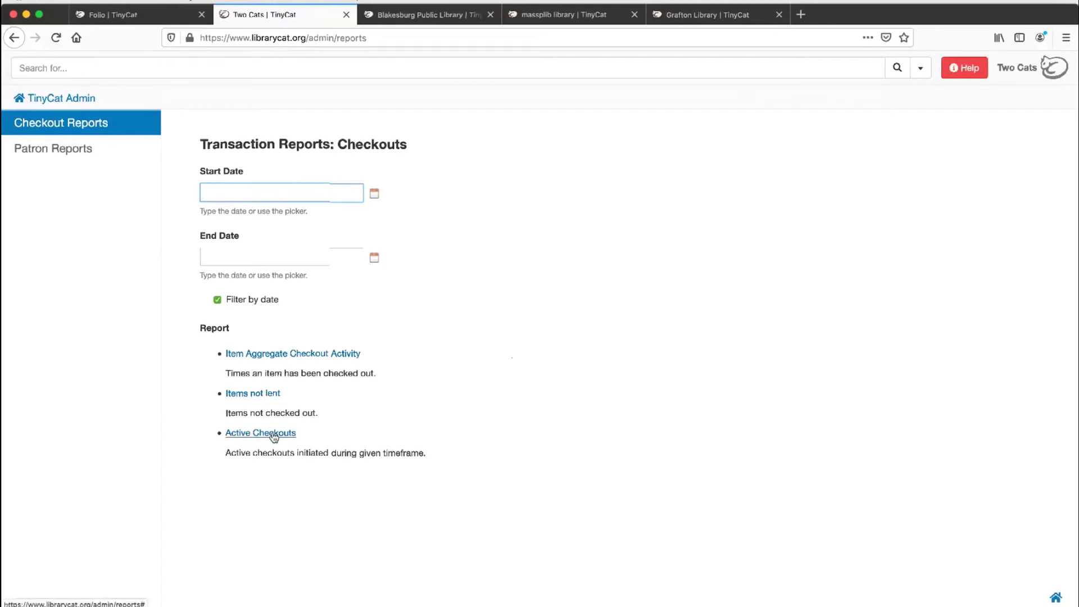
Step: View the available patron transaction reports and return to the TinyCat Admin home page
click(91, 161)
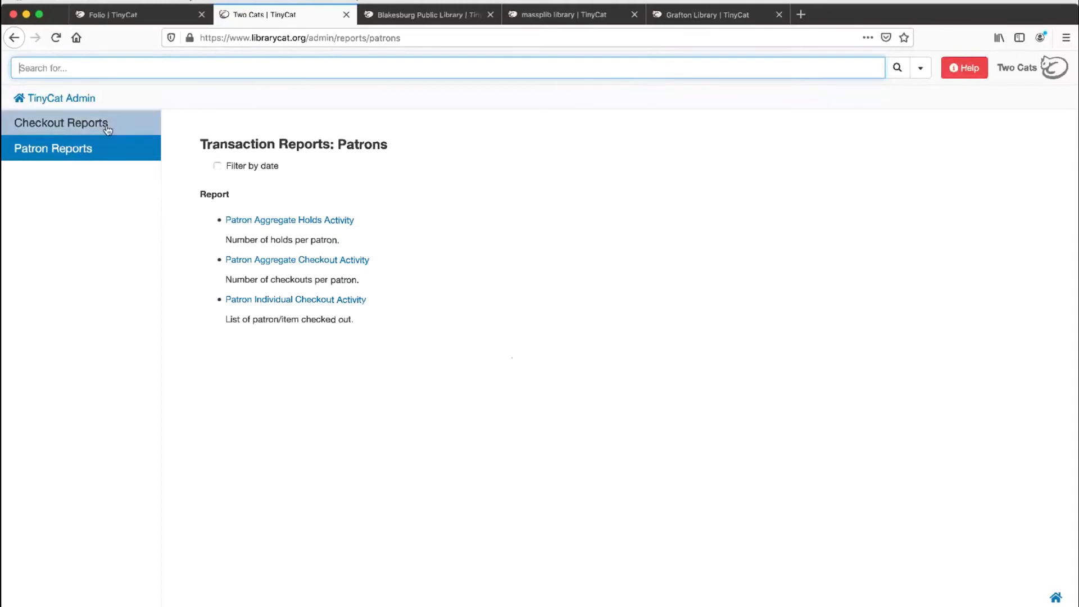
click(71, 99)
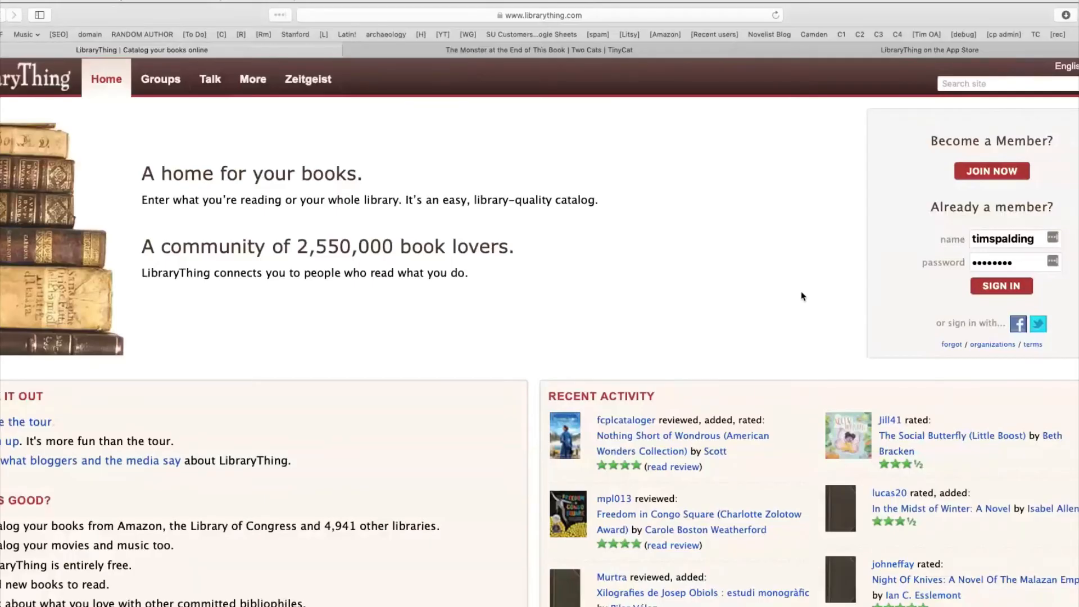
Step: Enlarge the LibraryThing home page and reload it, discarding the filled-in login details
key(super+equal)
key(super+r)
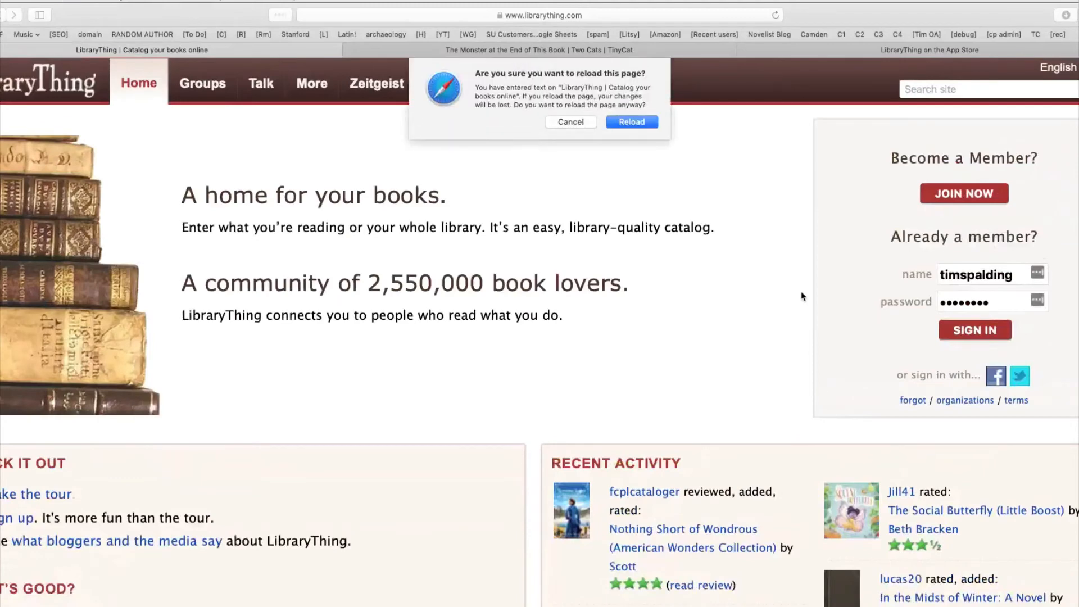
click(571, 125)
click(692, 19)
key(Return)
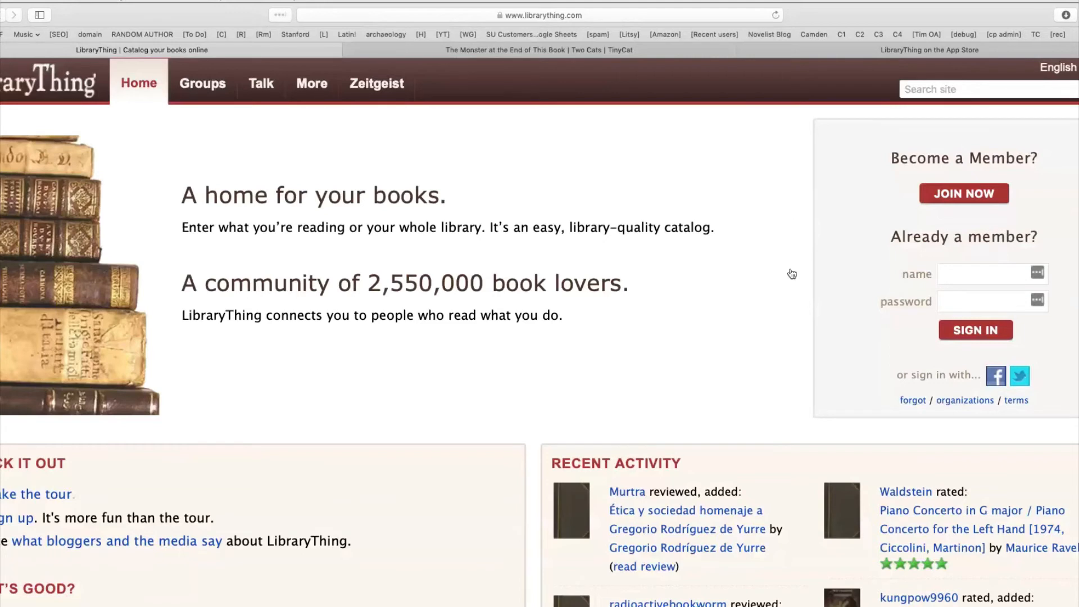
Step: Sign in to LibraryThing by entering the member name and the account password
key(super+Tab)
click(1001, 273)
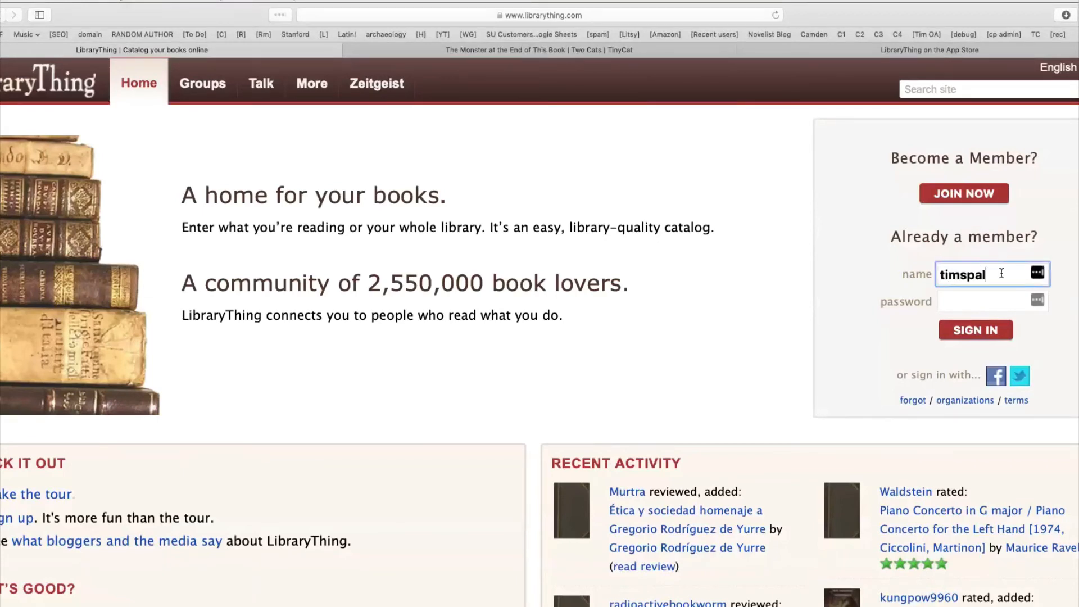
key(Tab)
key(super+a)
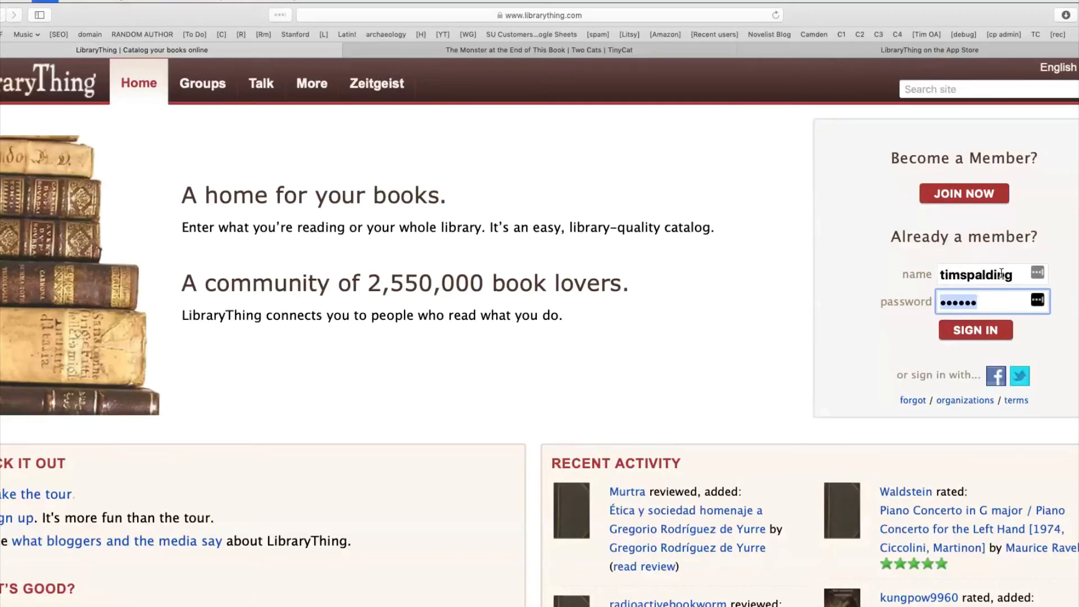
key(Return)
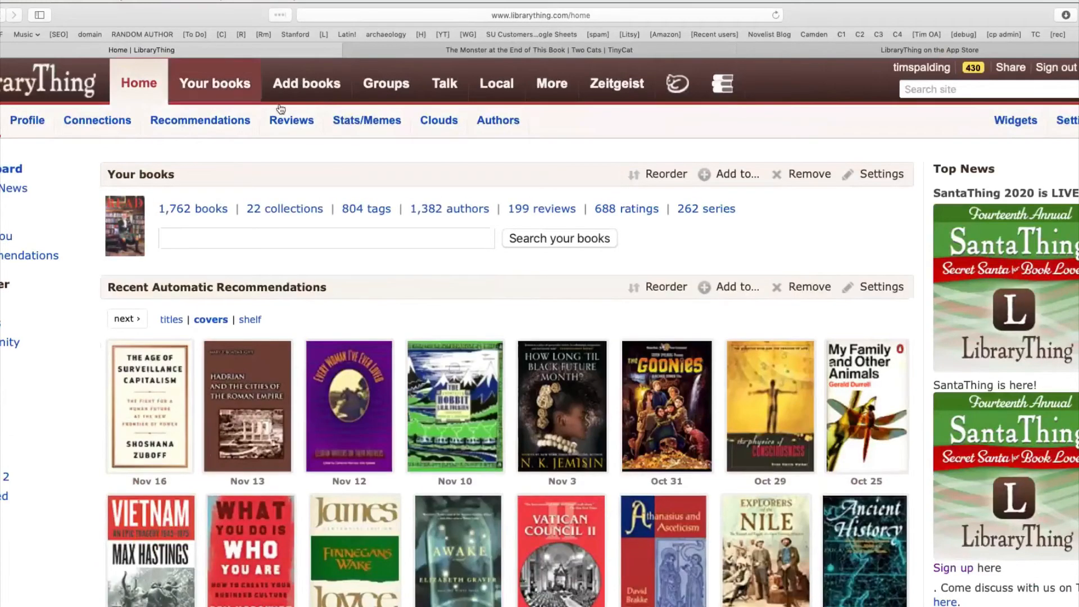
Step: View the work page of The Annotated Hobbit from the automatic recommendations, and open the list of all books in the account
click(450, 401)
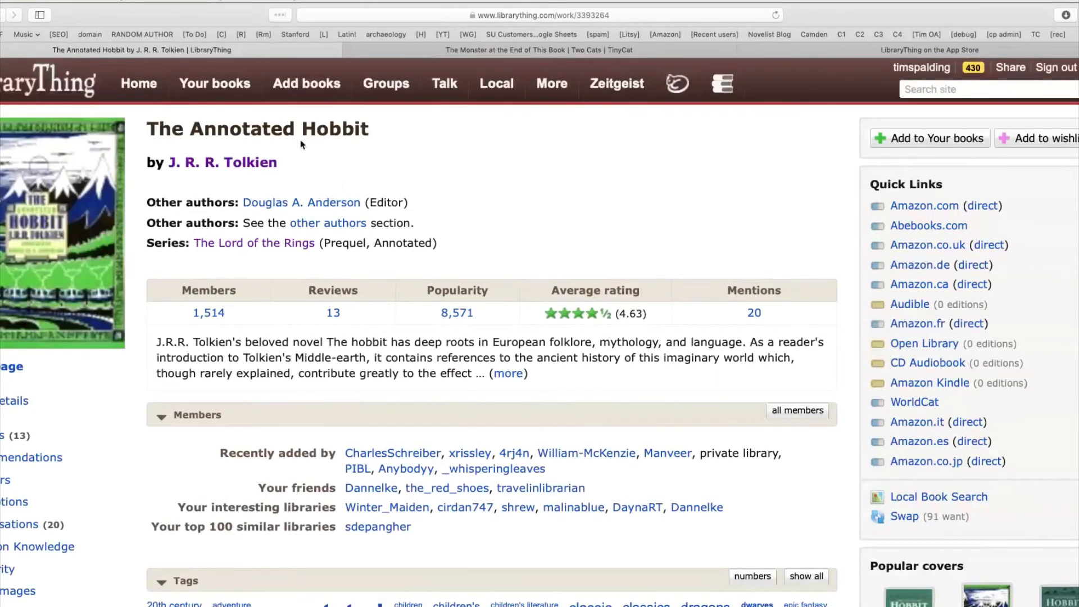
click(229, 92)
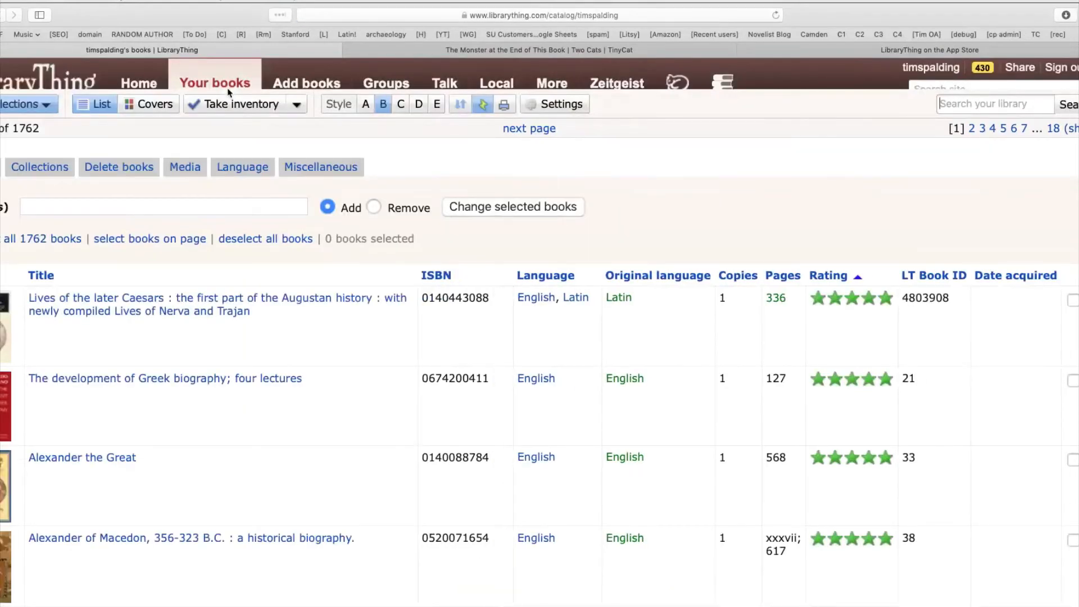
Step: Search for "hobbit" among the Amazon.com books on the page for adding books
click(287, 82)
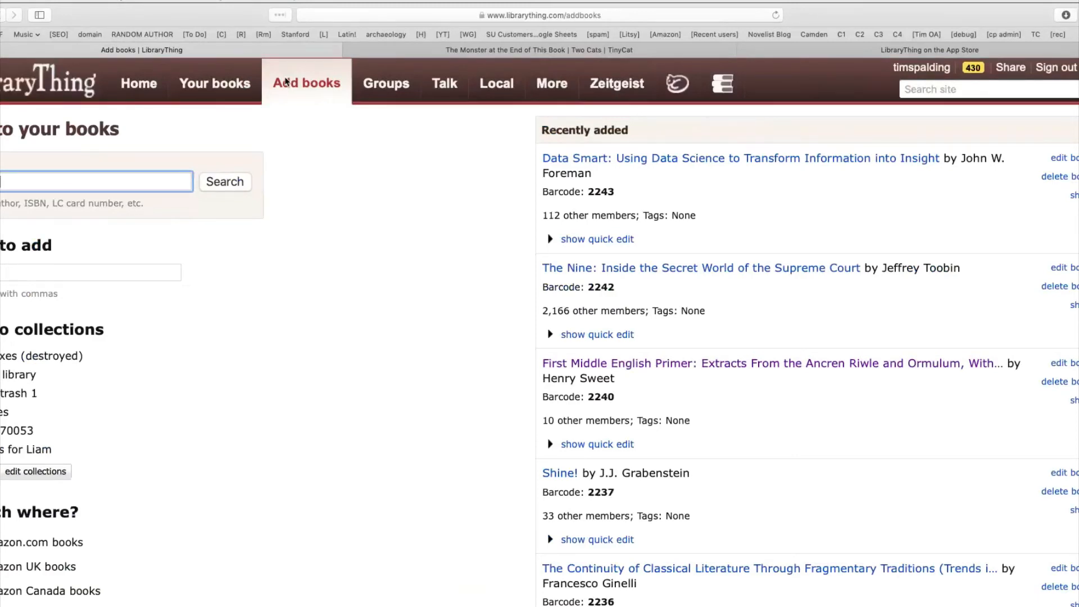
text(hobbit)
key(Return)
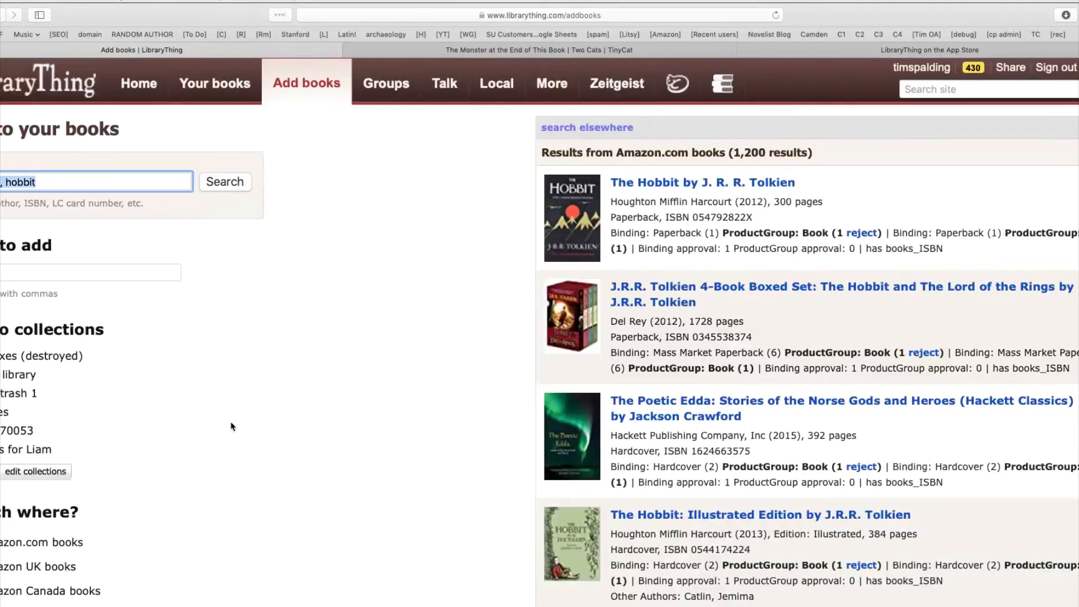
Step: Examine the featured sources available for adding books and close the source list without adding any
scroll(251, 380, down, 3)
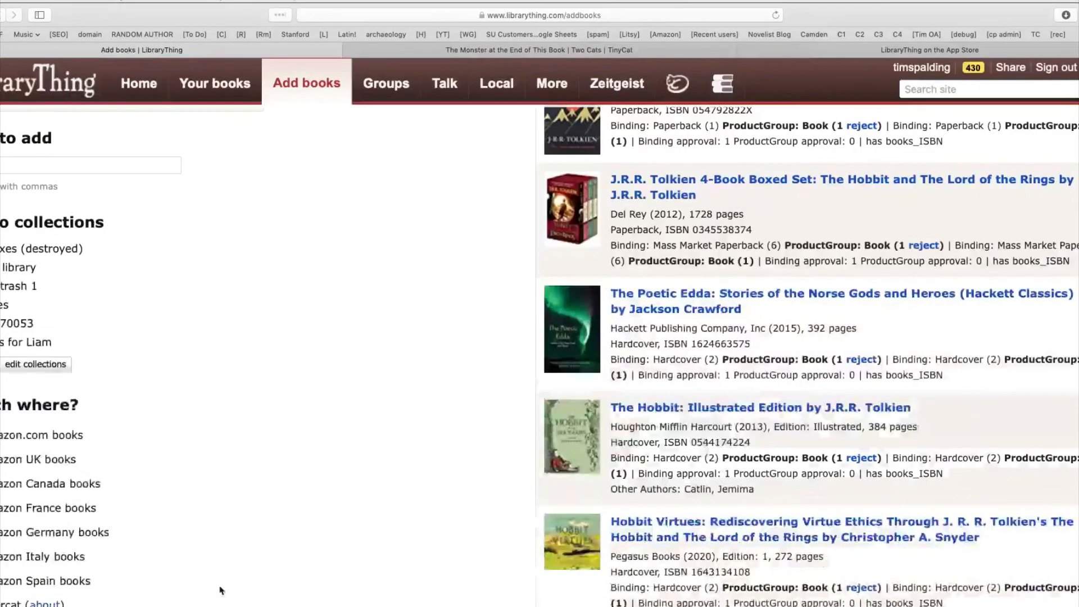
scroll(52, 482, down, 2)
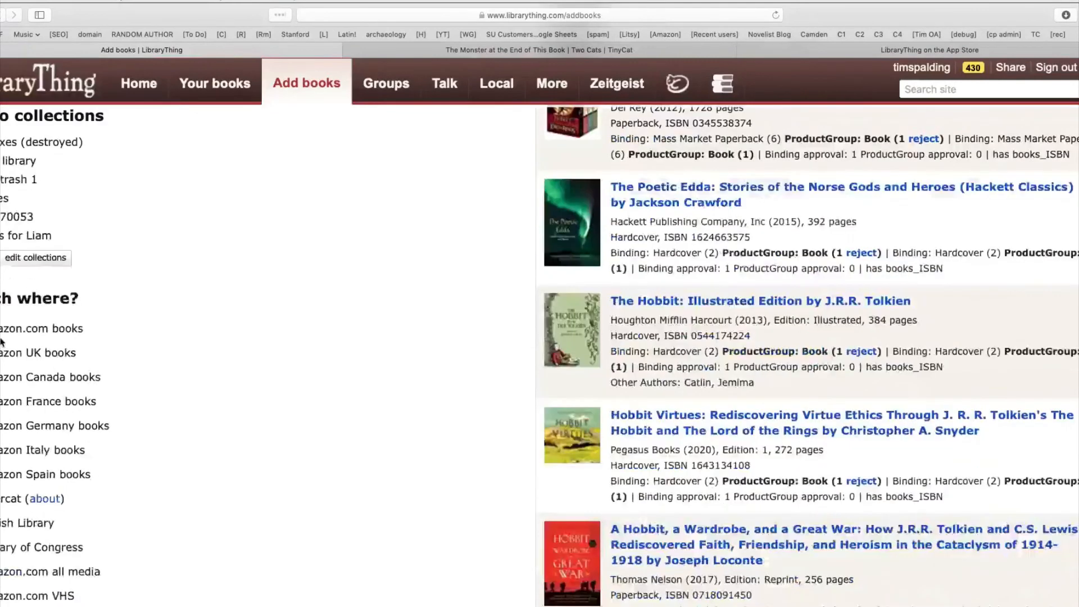
scroll(42, 375, down, 3)
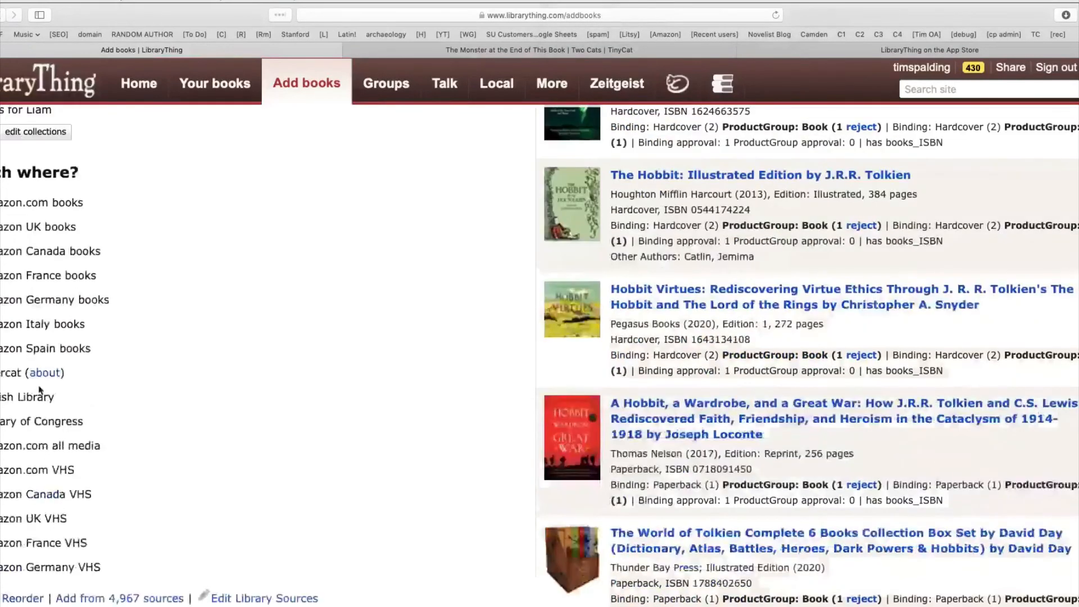
click(138, 599)
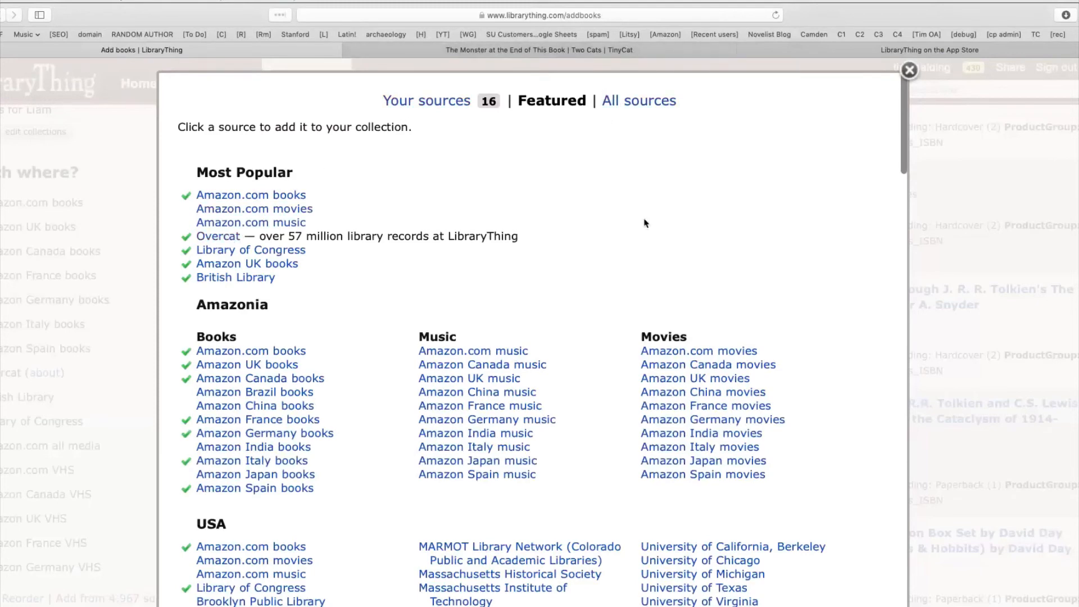
scroll(646, 221, down, 3)
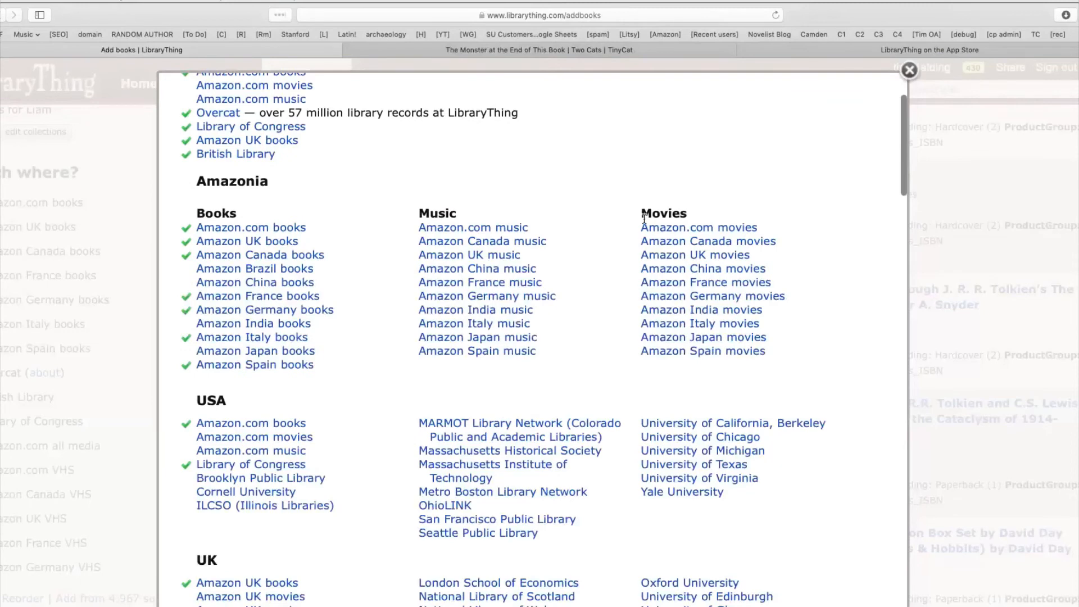
scroll(645, 219, up, 3)
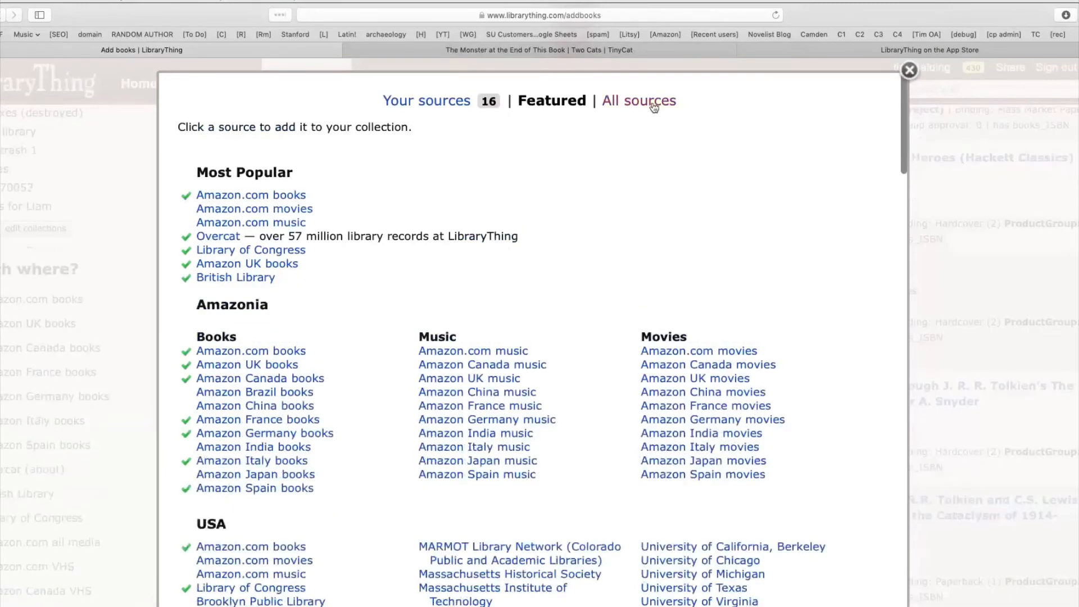
click(909, 70)
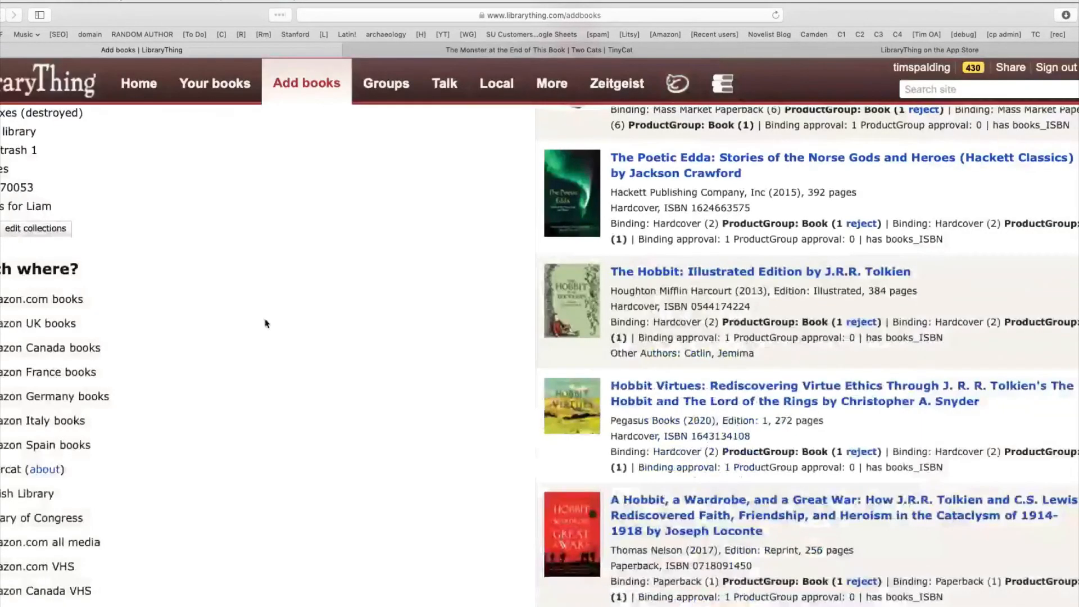
Step: Add the 2012 Houghton Mifflin Harcourt paperback of The Hobbit by J. R. R. Tolkien to the library
scroll(150, 339, up, 1)
scroll(153, 339, up, 5)
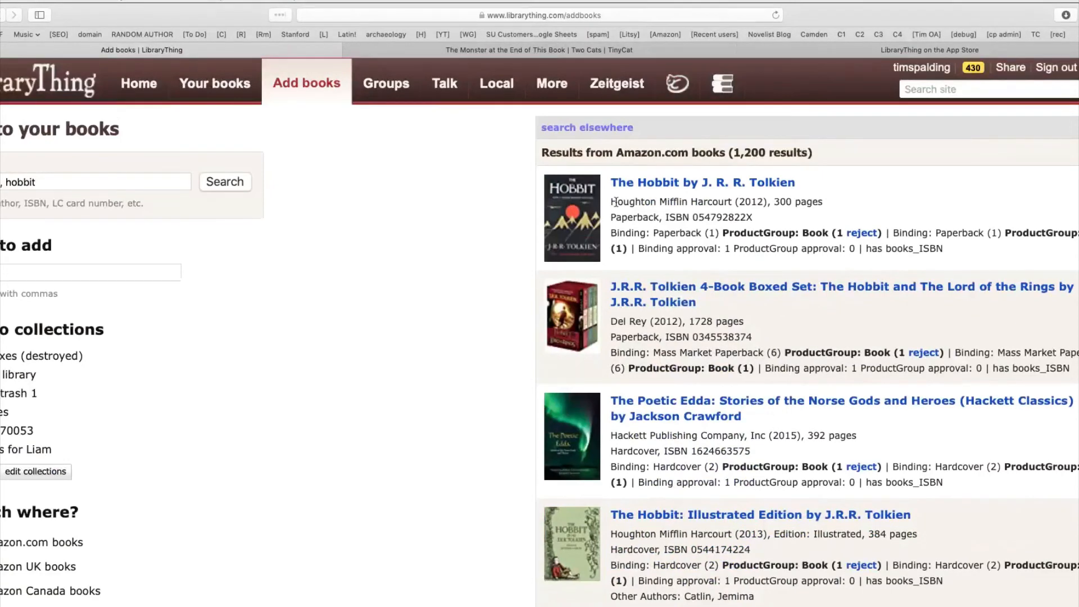
click(667, 187)
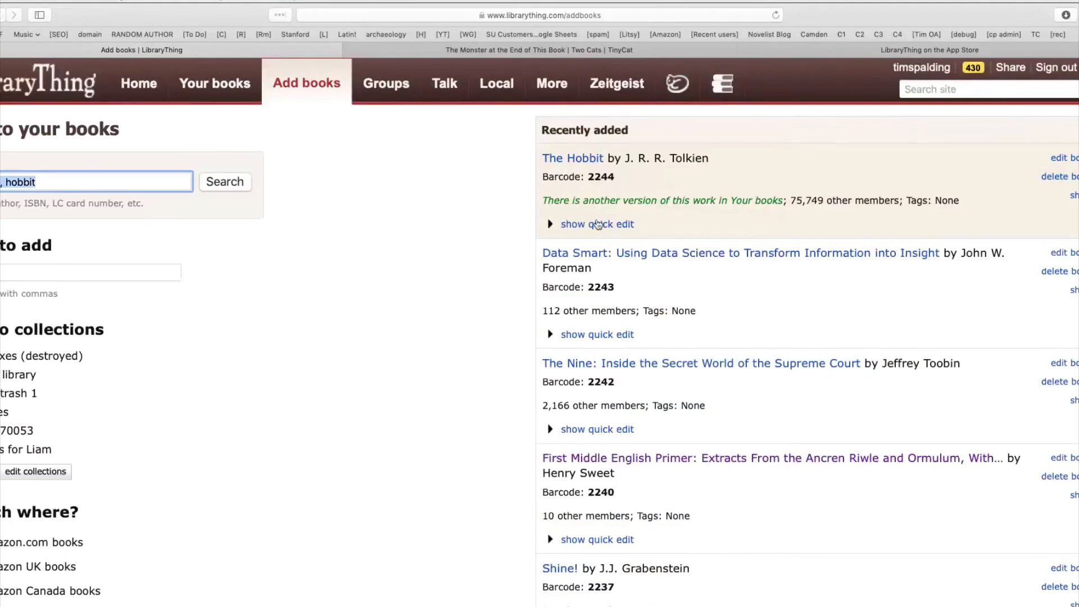
Step: Expand the quick edit options of the newly added Hobbit and show its collection choices
click(597, 224)
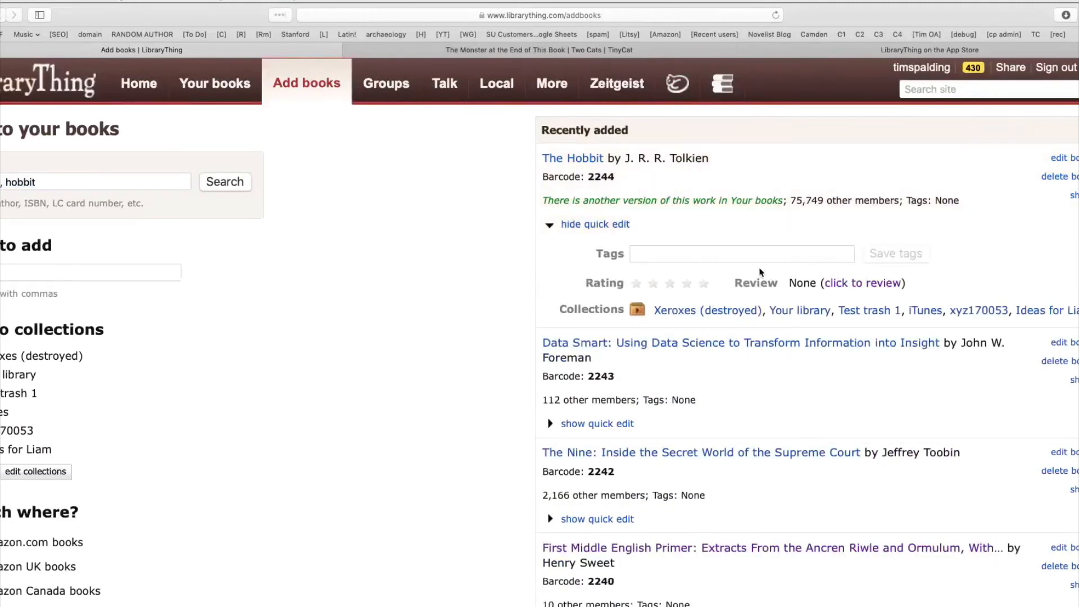
click(748, 309)
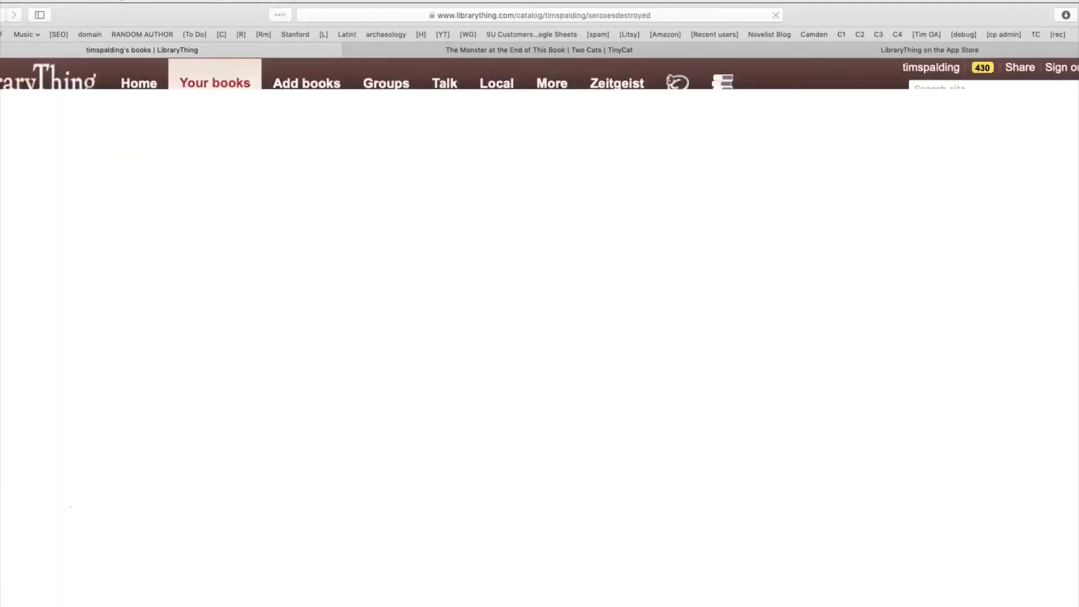
key(super+[)
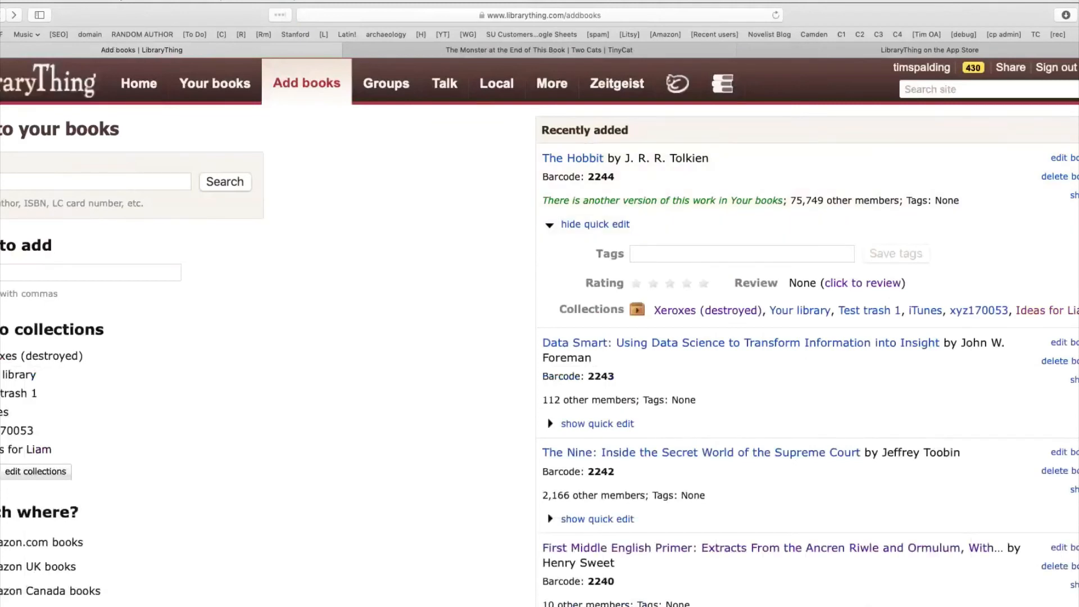
click(637, 310)
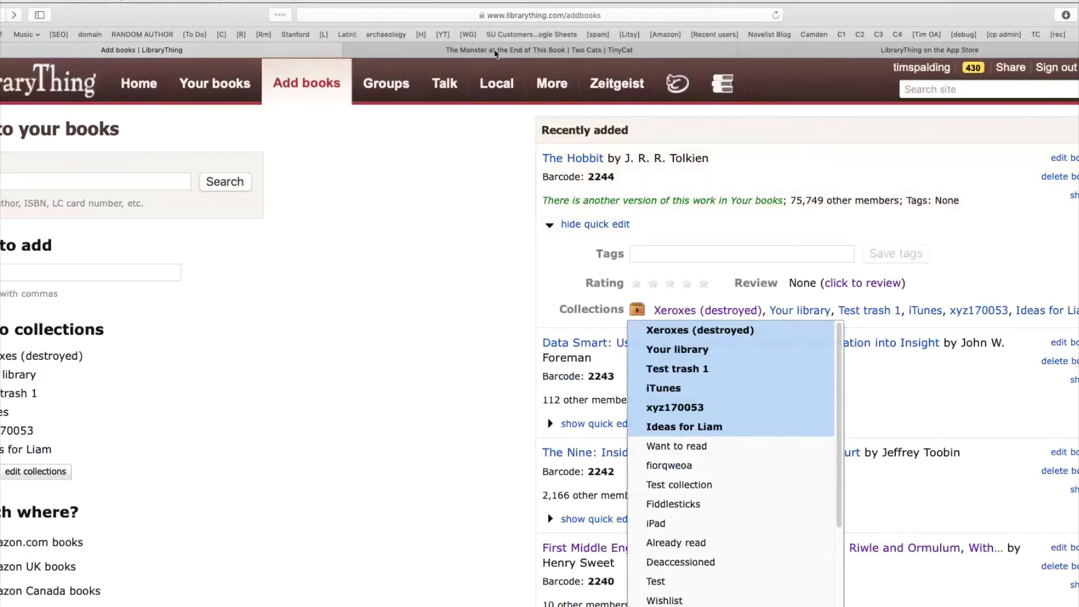
Step: Open the list of the account's books and show it in display style D
click(228, 84)
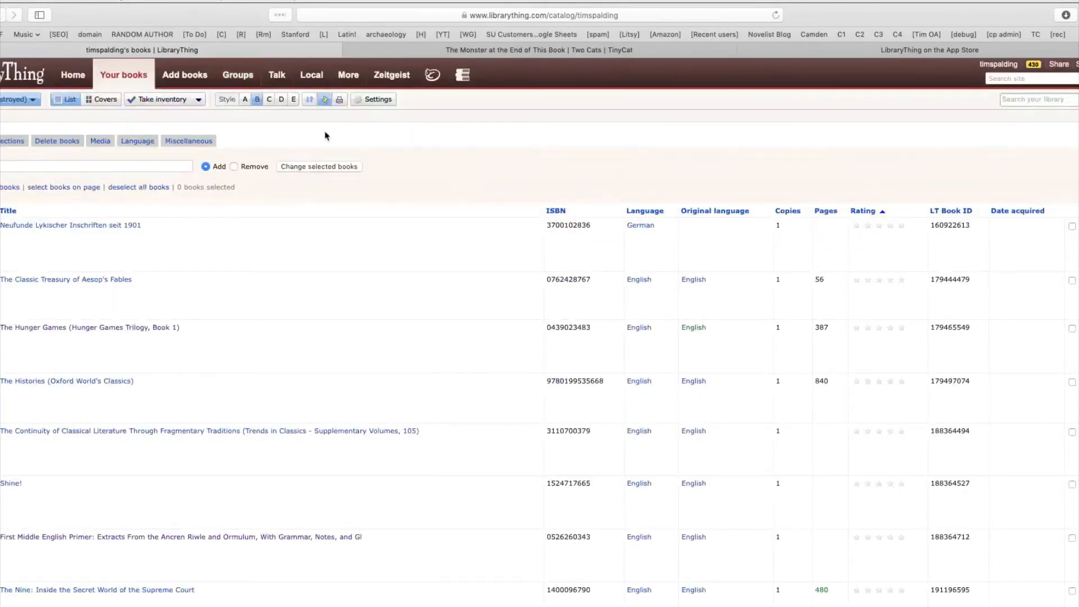
click(270, 104)
click(282, 100)
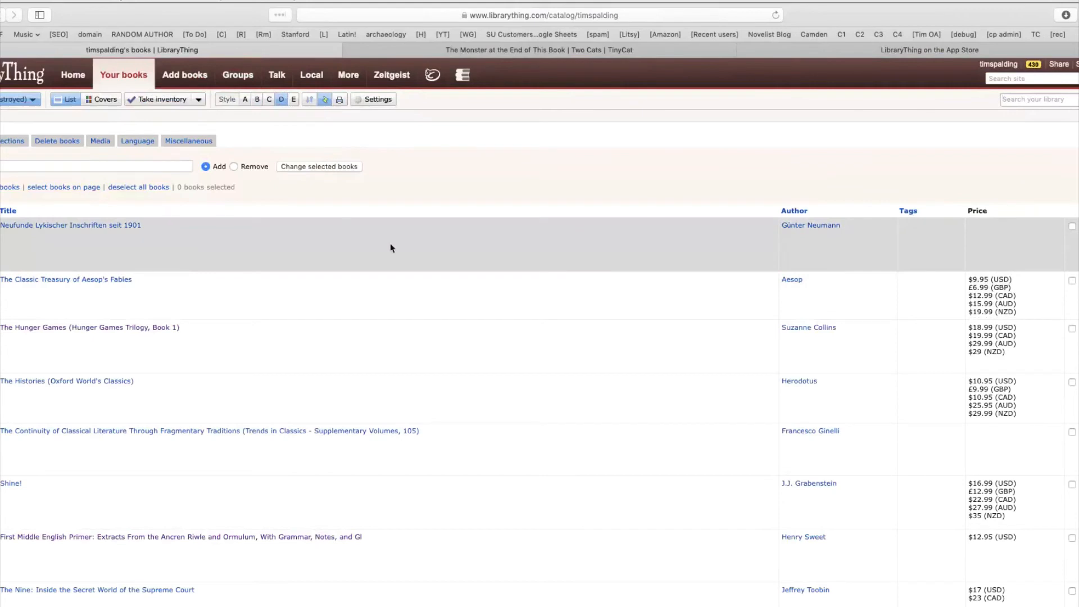
Step: Select the first book in the list, and turn off the bulk editing mode
click(340, 248)
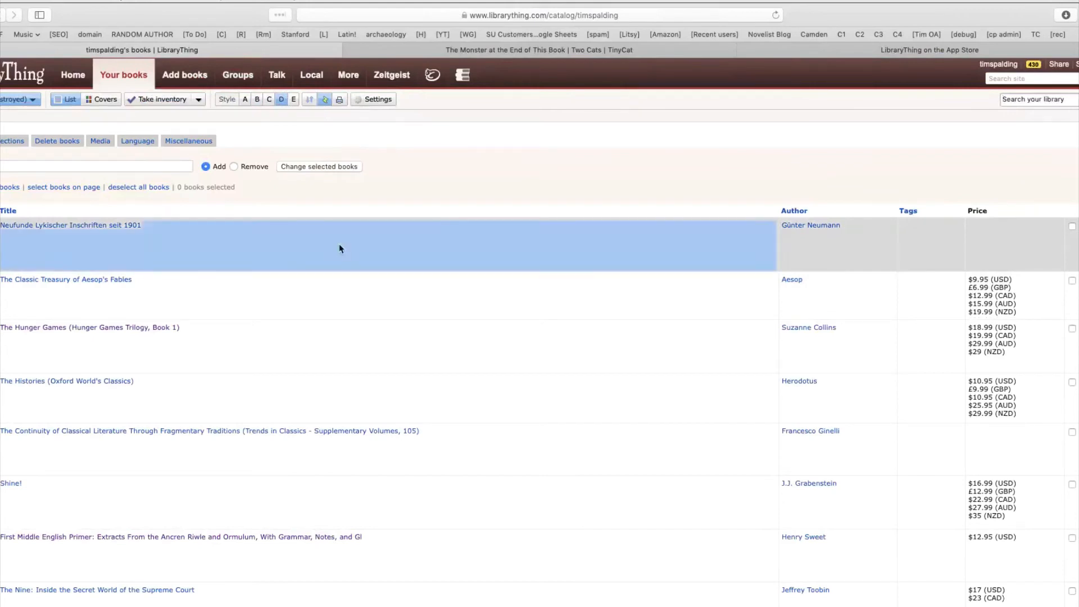
click(249, 242)
click(323, 104)
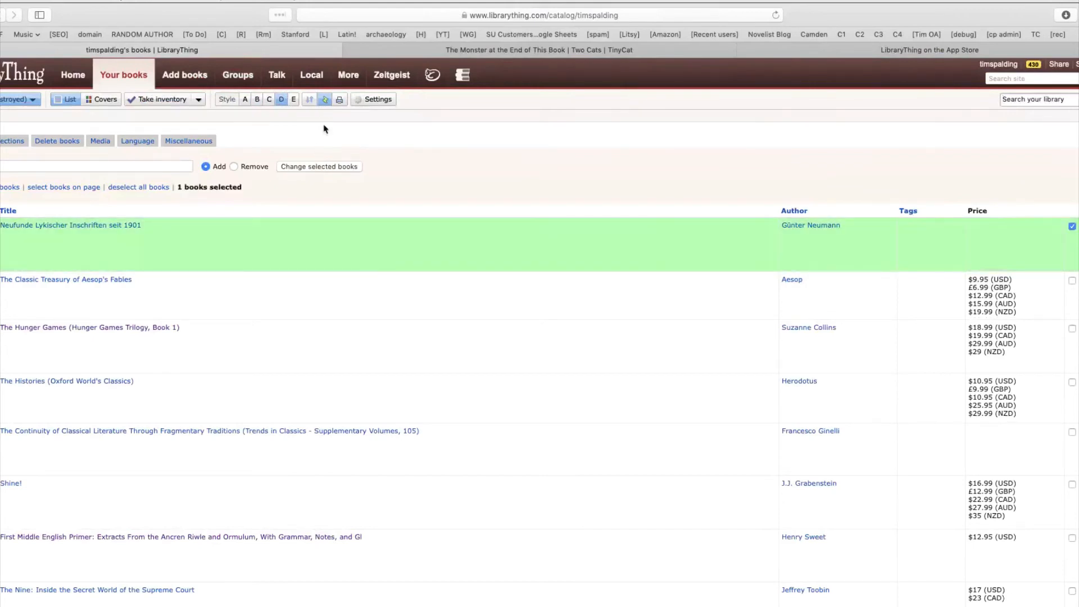
Step: Open the first book's title for editing directly in the list and cancel without saving
click(241, 169)
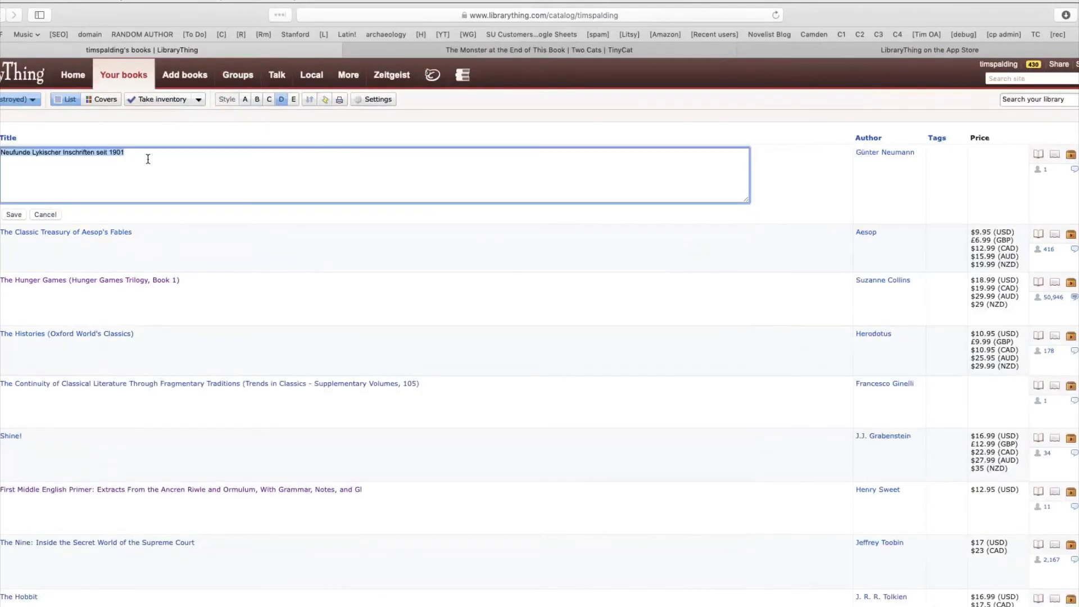
click(229, 169)
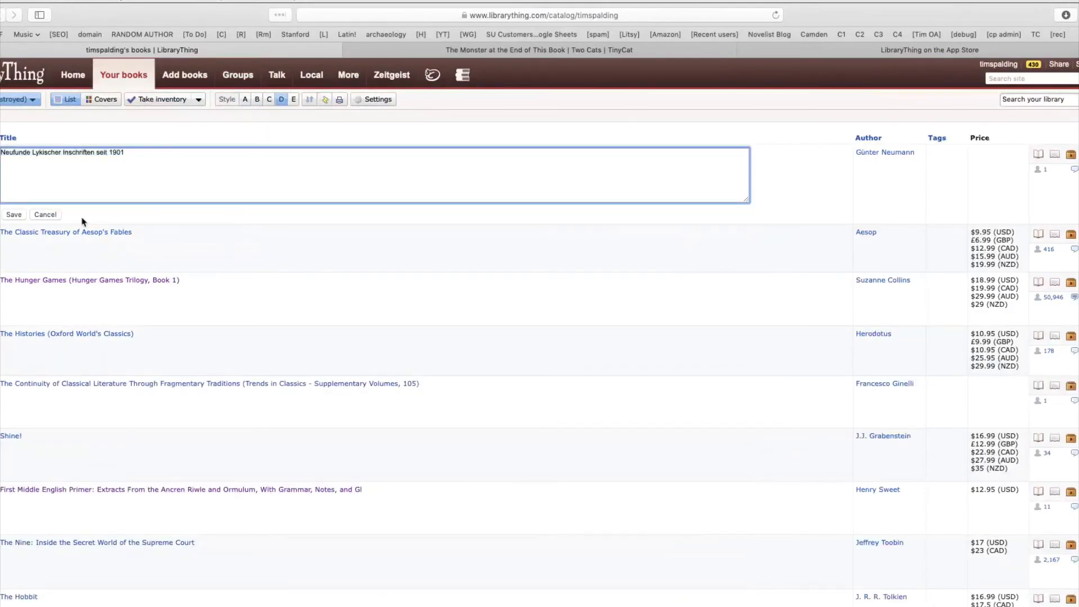
click(47, 215)
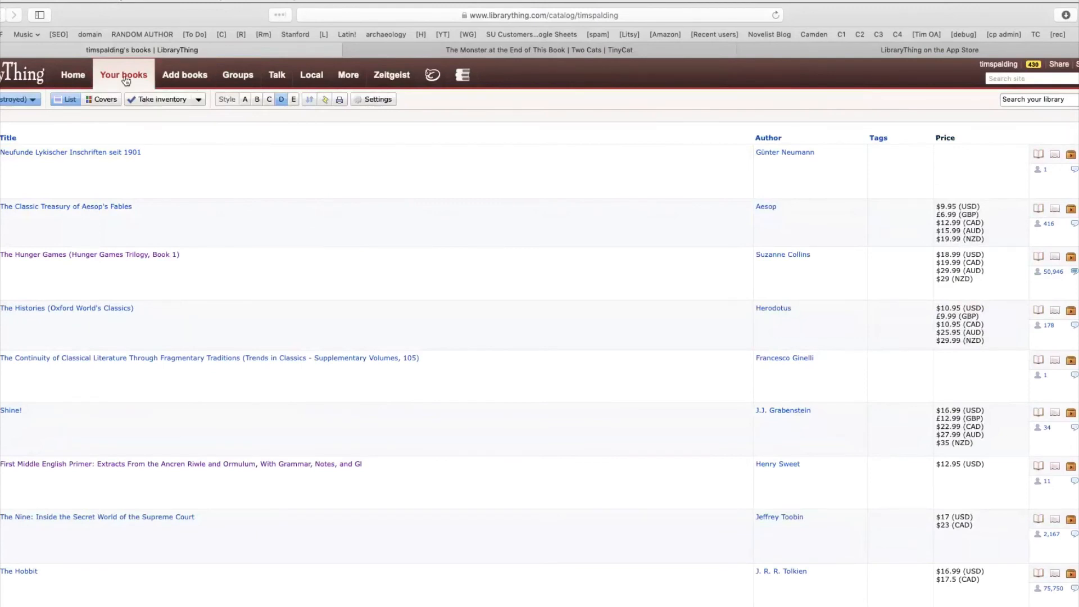
Step: View the Talk topics the member has posted to, and revisit the book list and the page for adding books
click(272, 79)
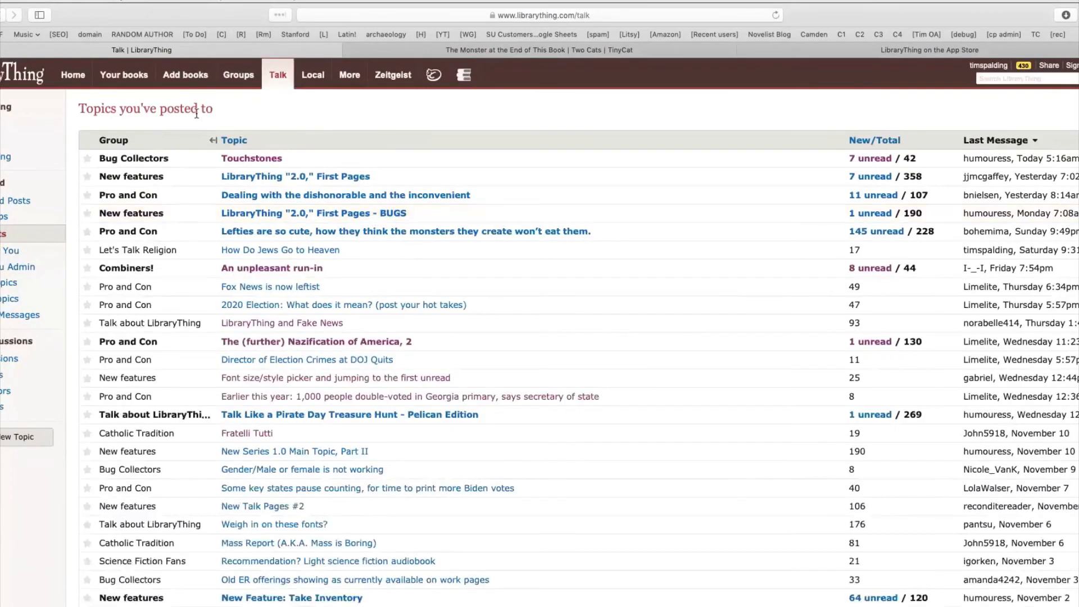
click(135, 82)
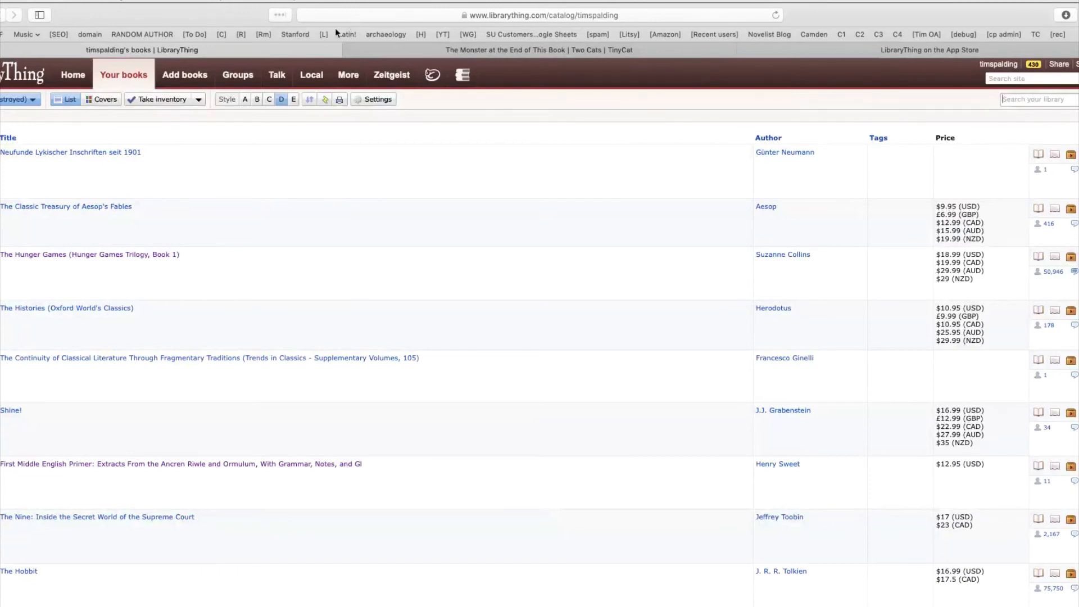
click(190, 79)
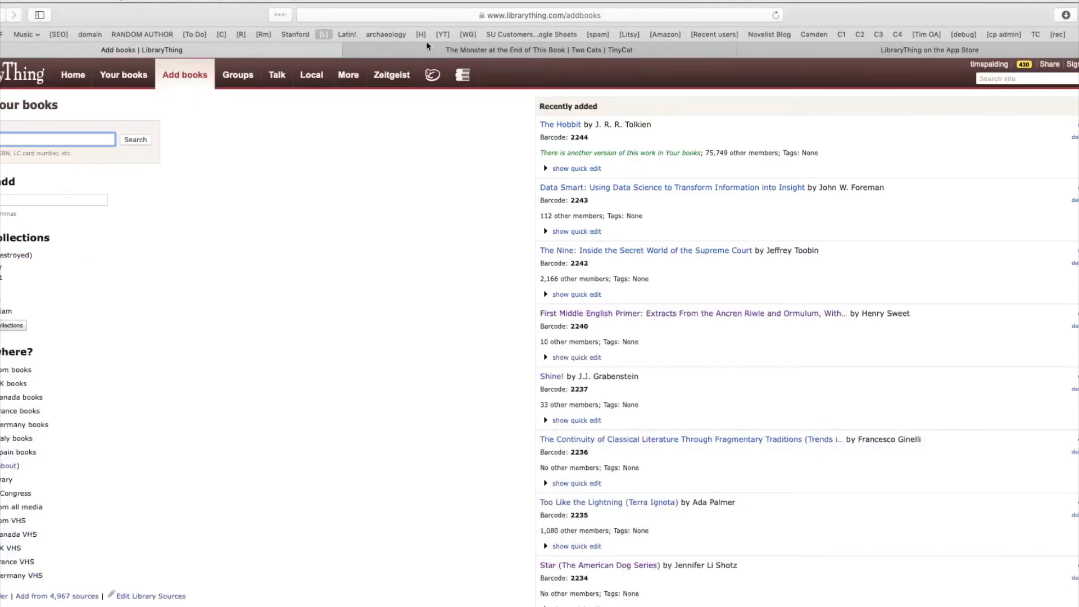
Step: View the App Store preview page of the LibraryThing app
click(930, 50)
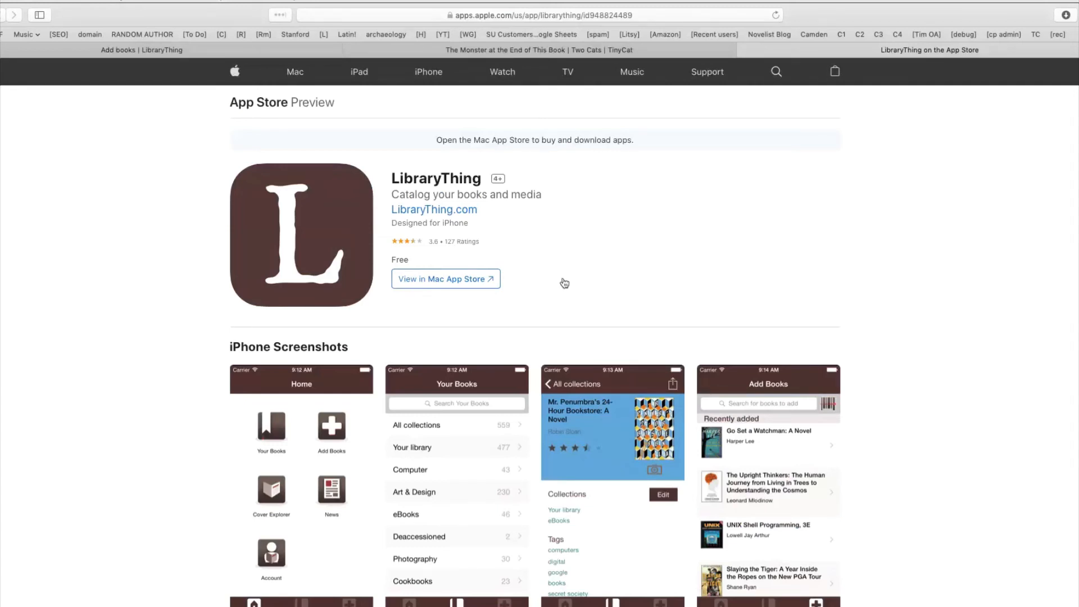
click(565, 283)
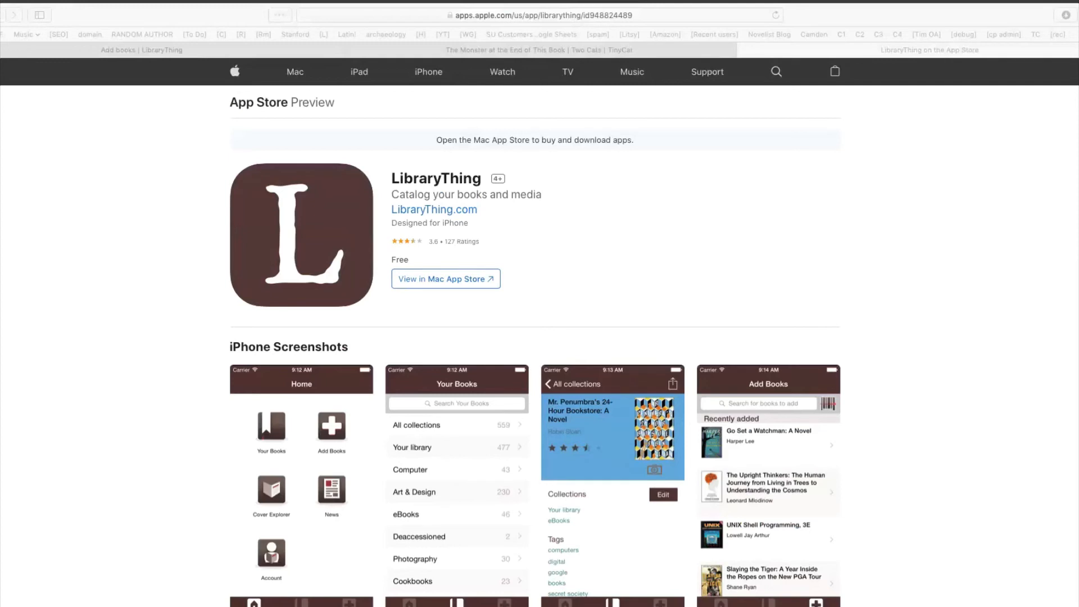
click(737, 254)
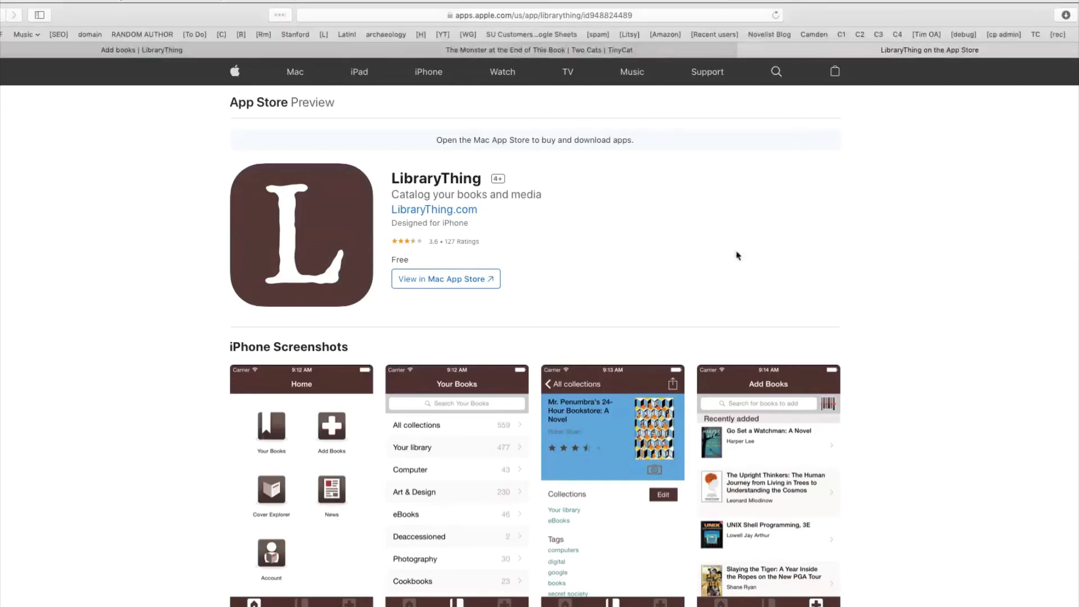